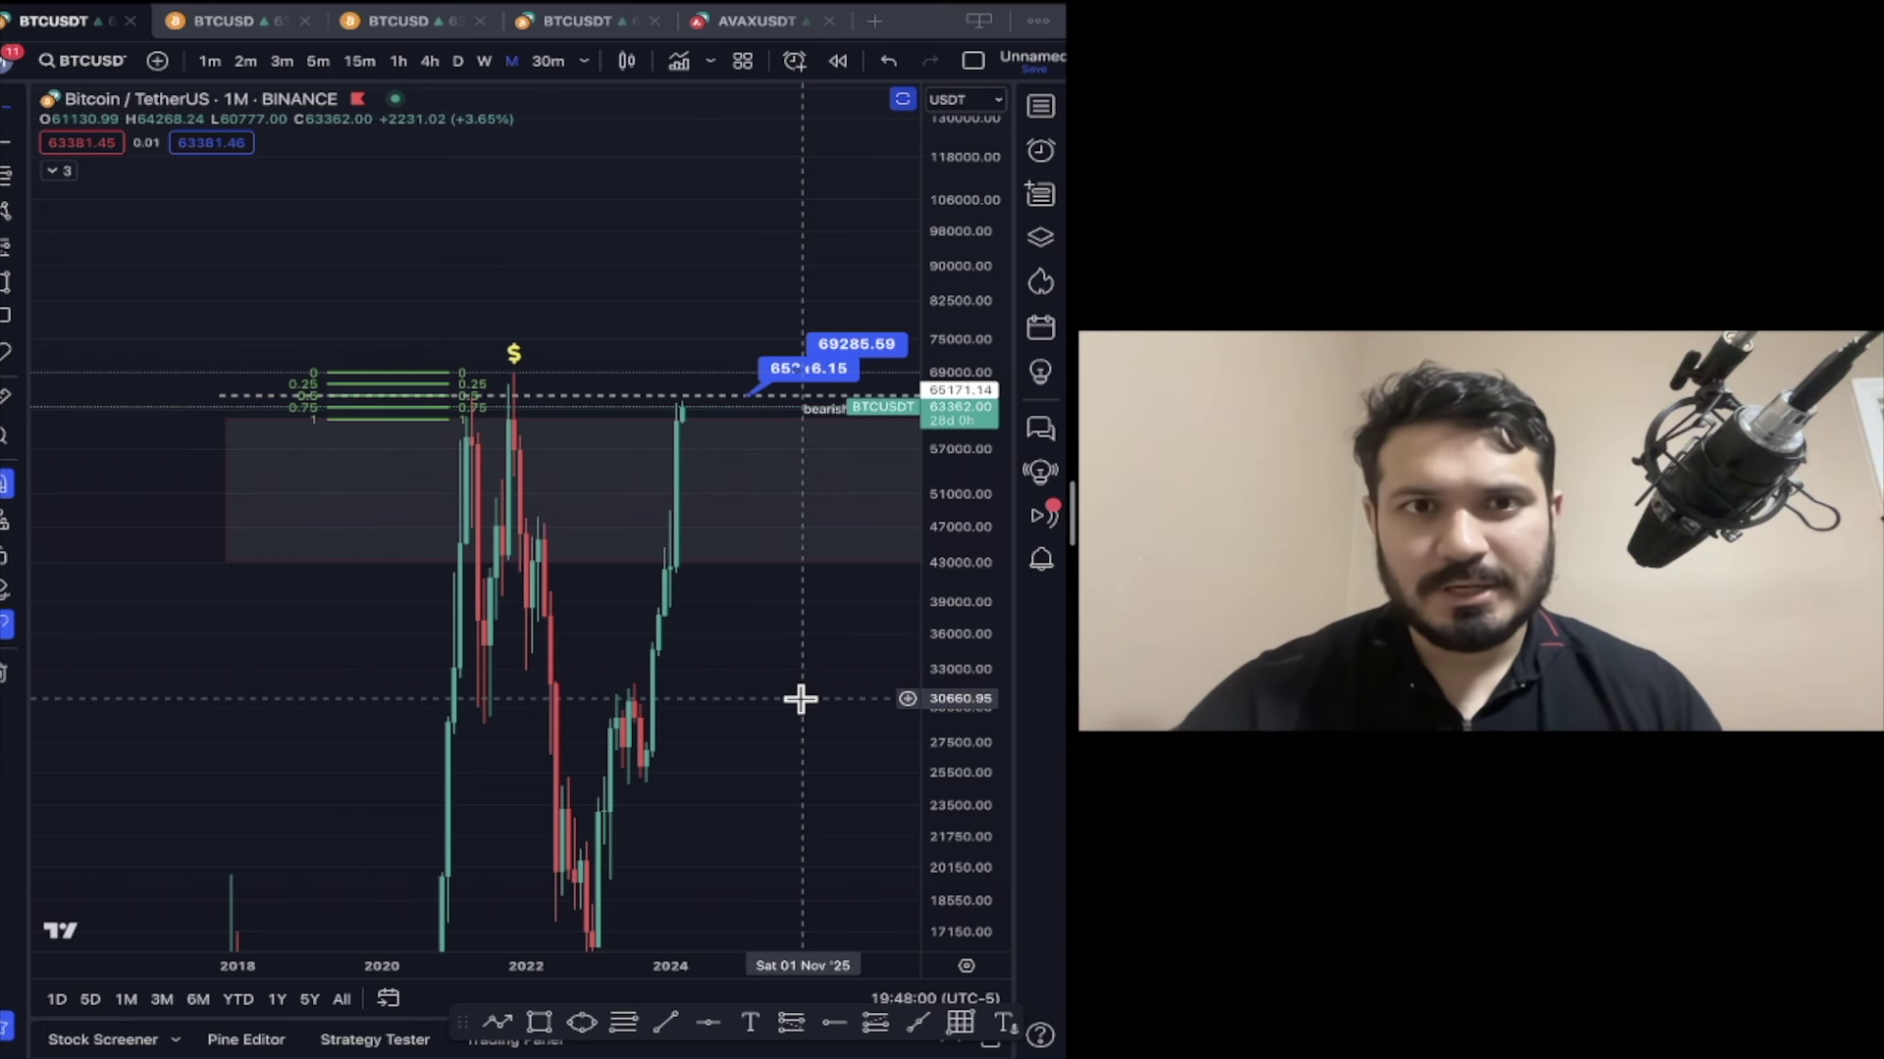
- Switch to Discord's crypto-chat in Safari and jump to the searched message "with daily equal highs above"
{"action": "mouse_move", "coordinate": [166, 1042]}
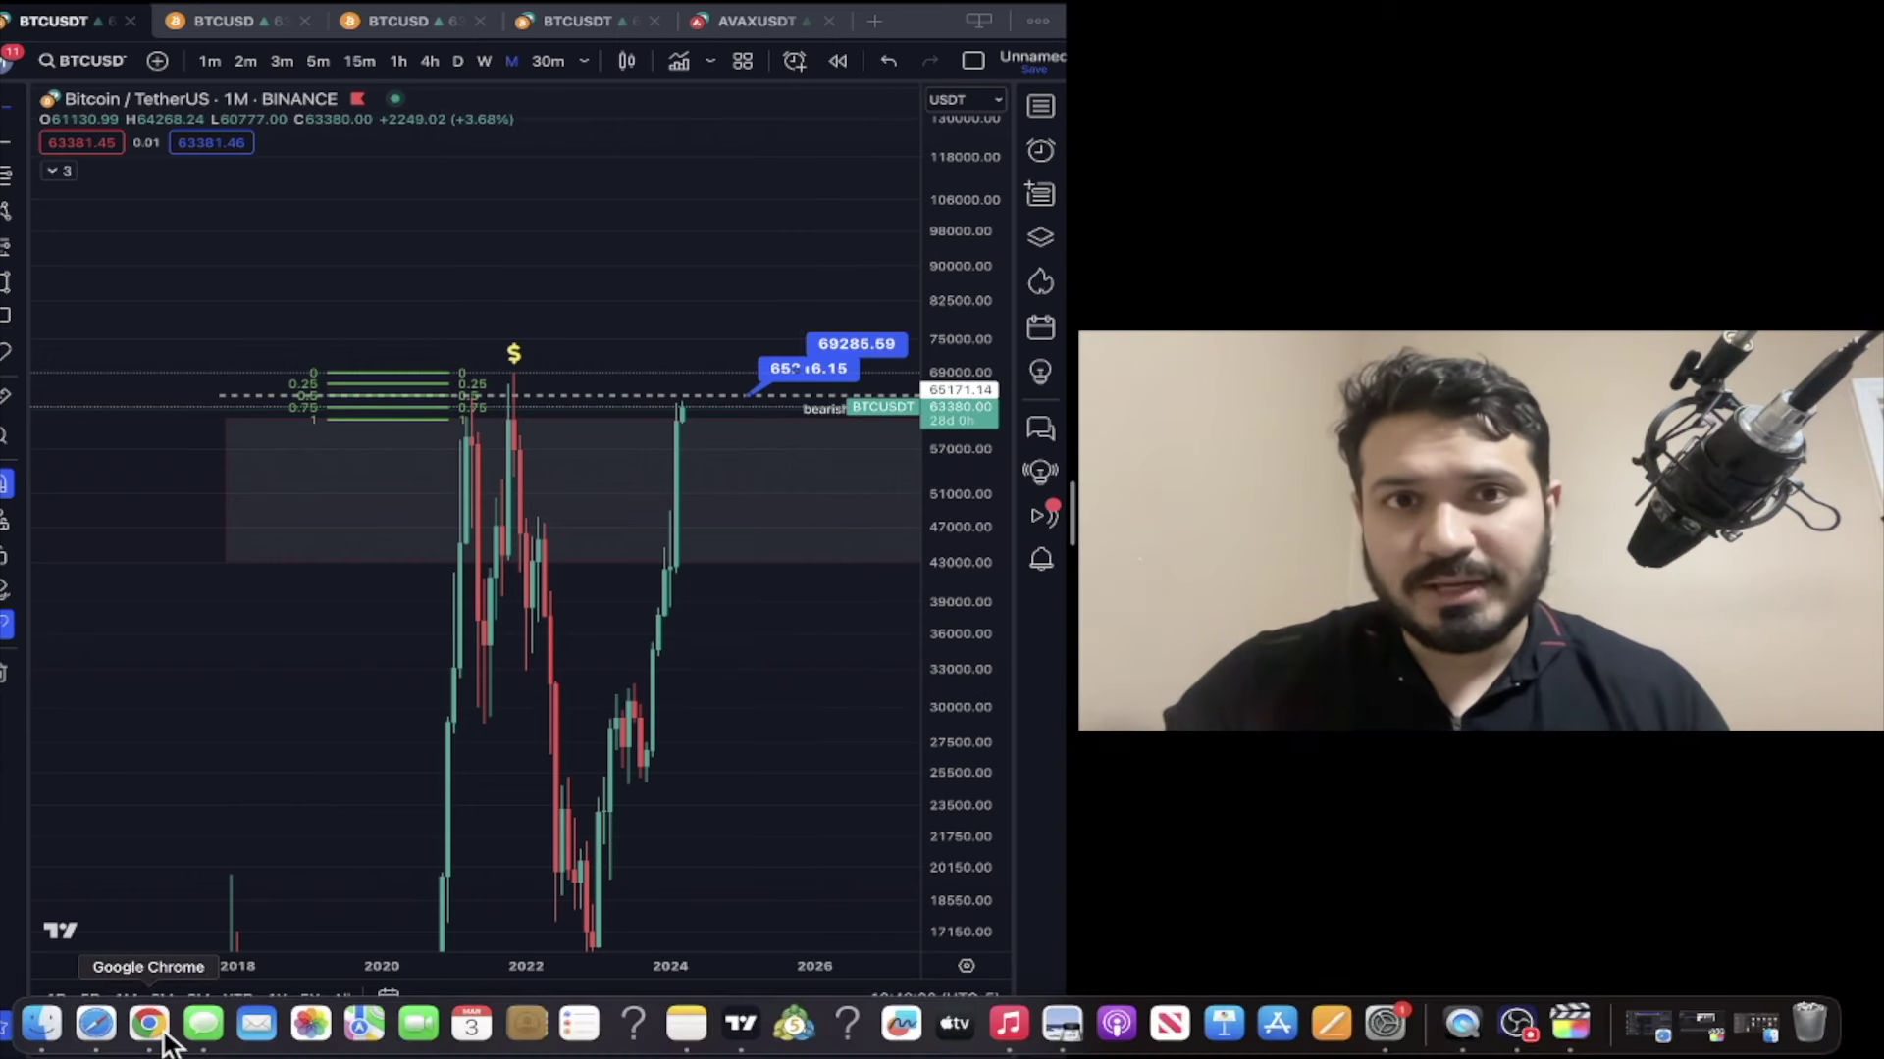
{"action": "left_click", "coordinate": [98, 1025]}
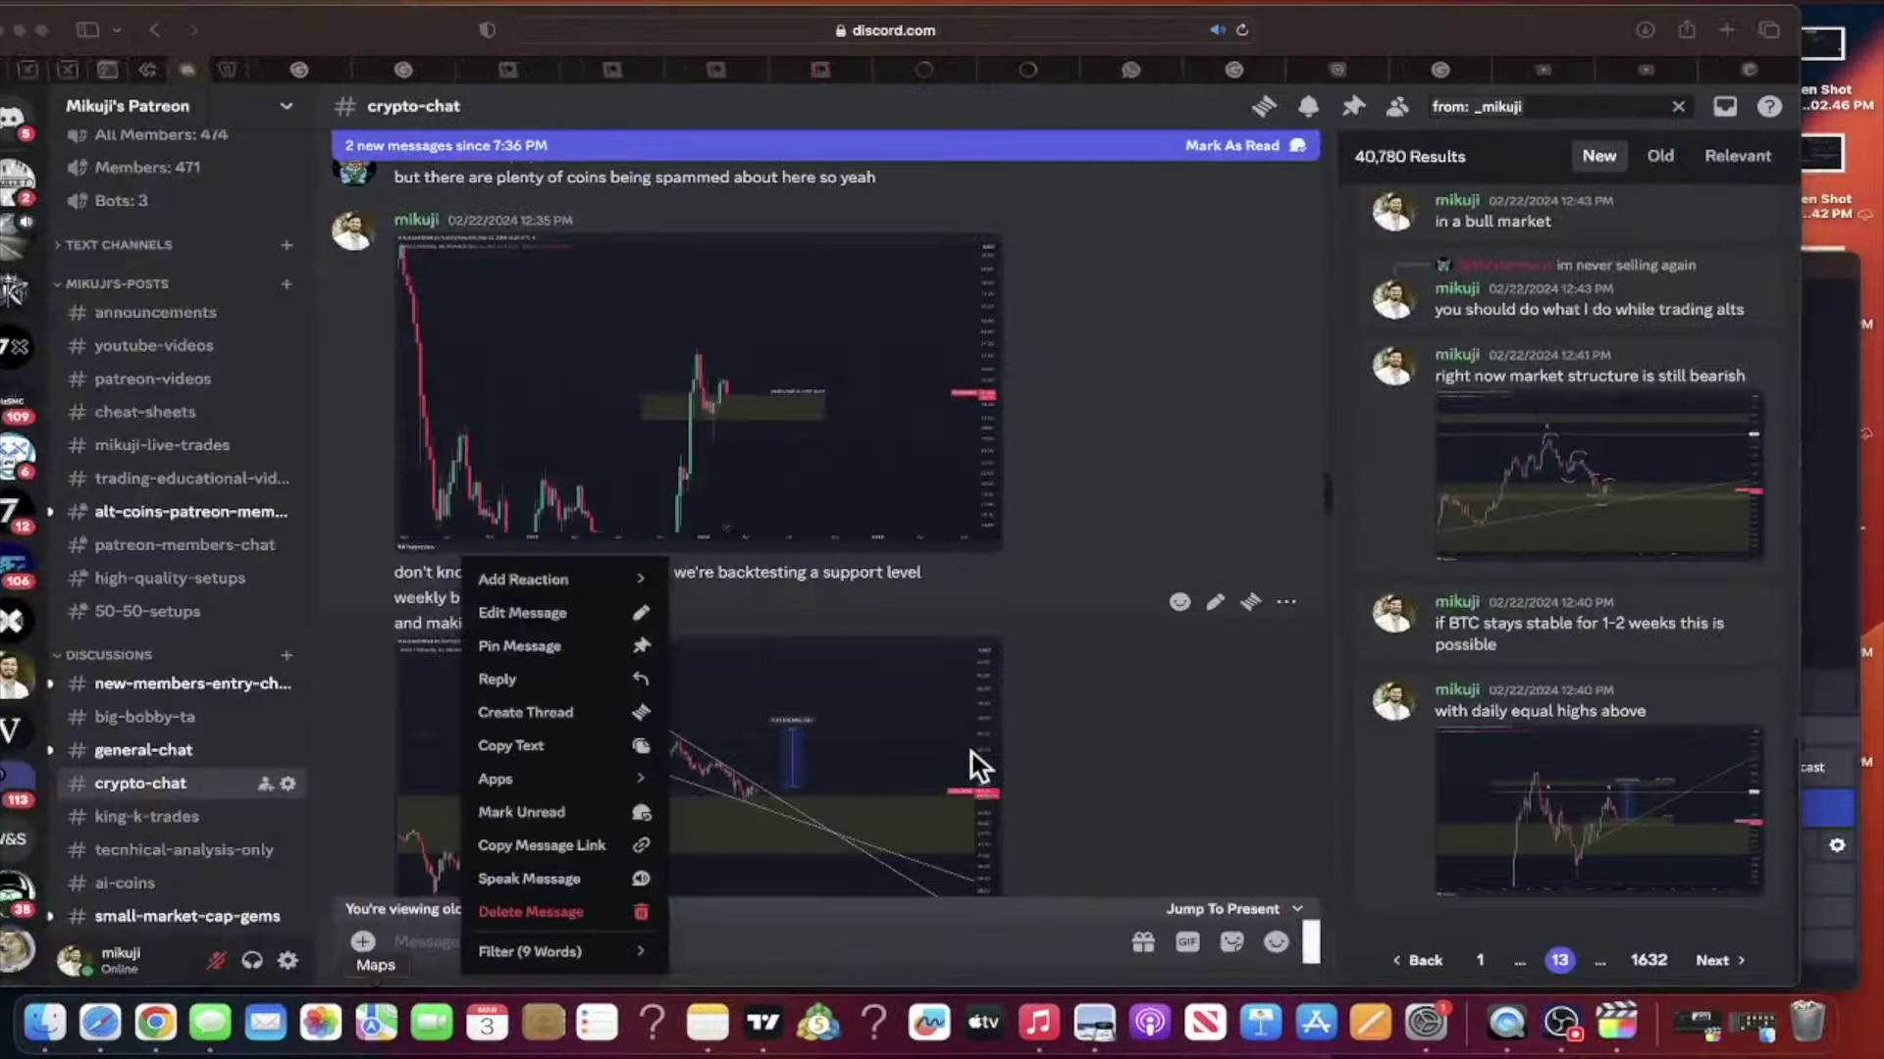
{"action": "left_click", "coordinate": [1118, 484]}
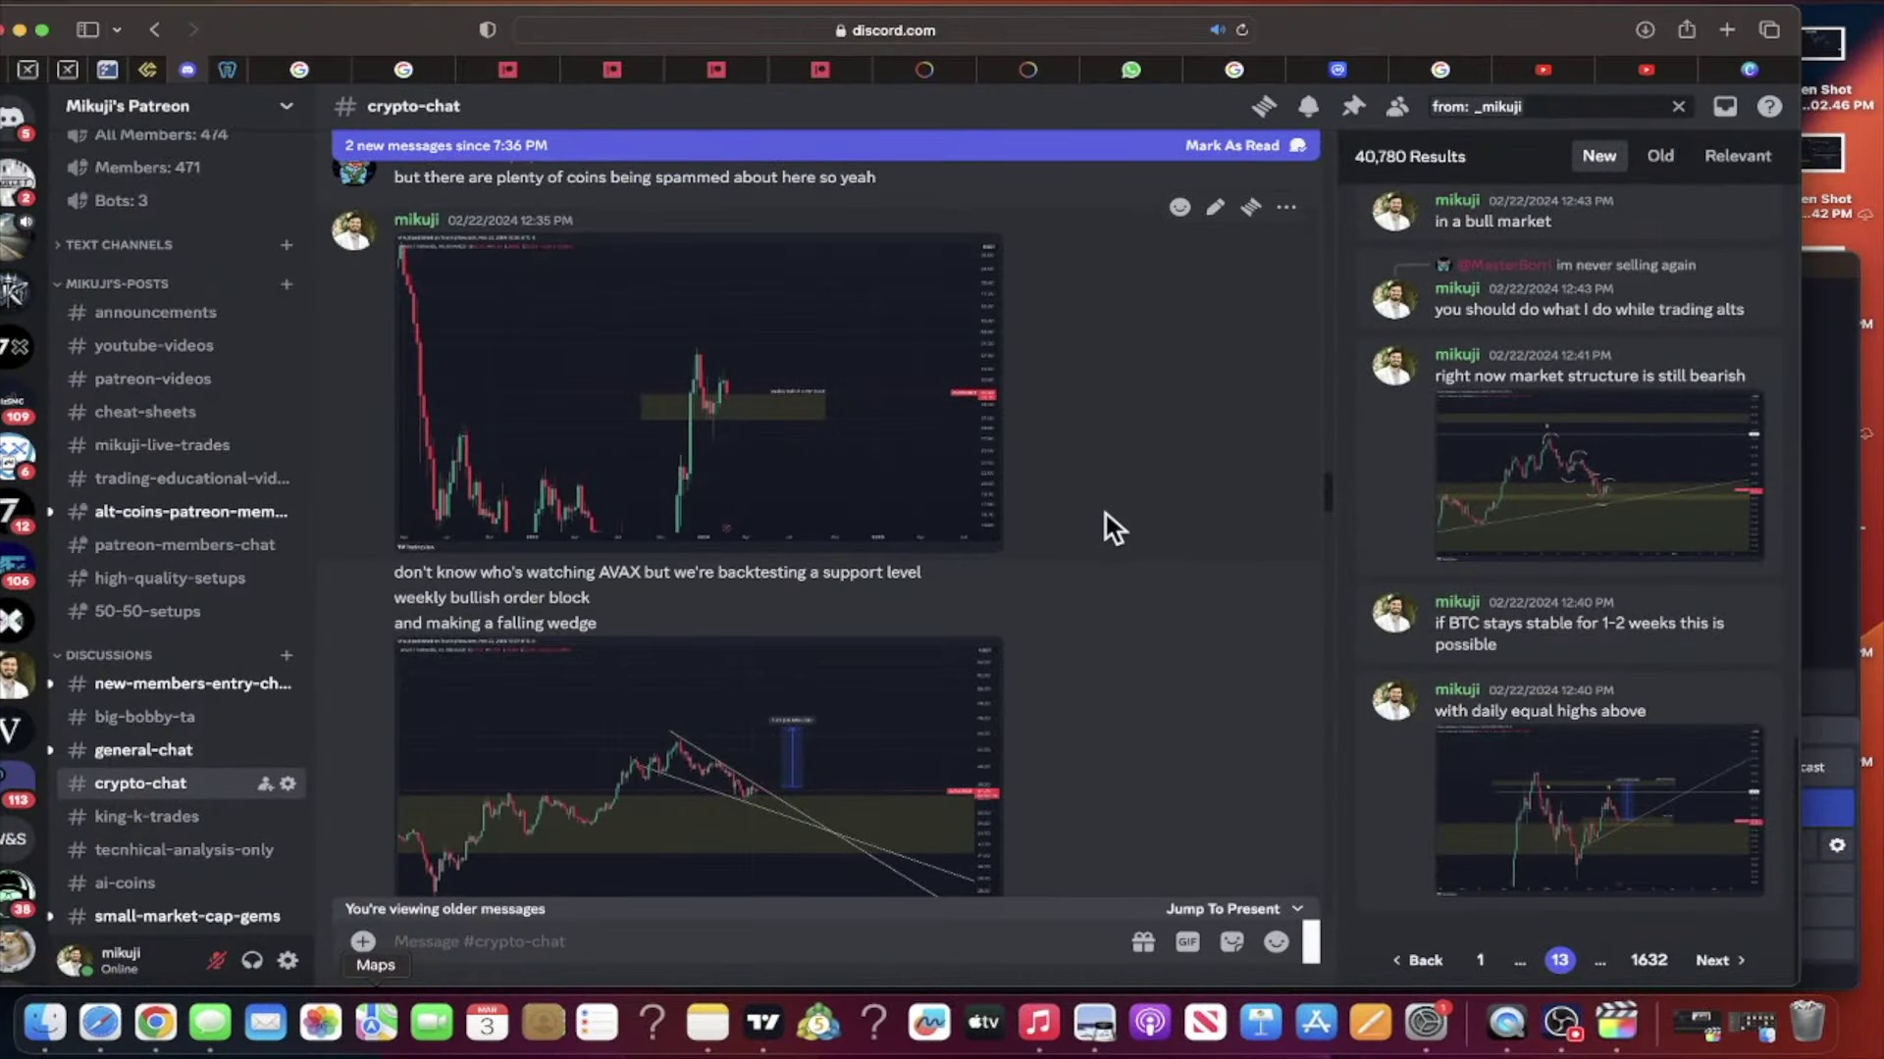
{"action": "scroll", "coordinate": [1105, 514], "scroll_direction": "up", "scroll_amount": 15}
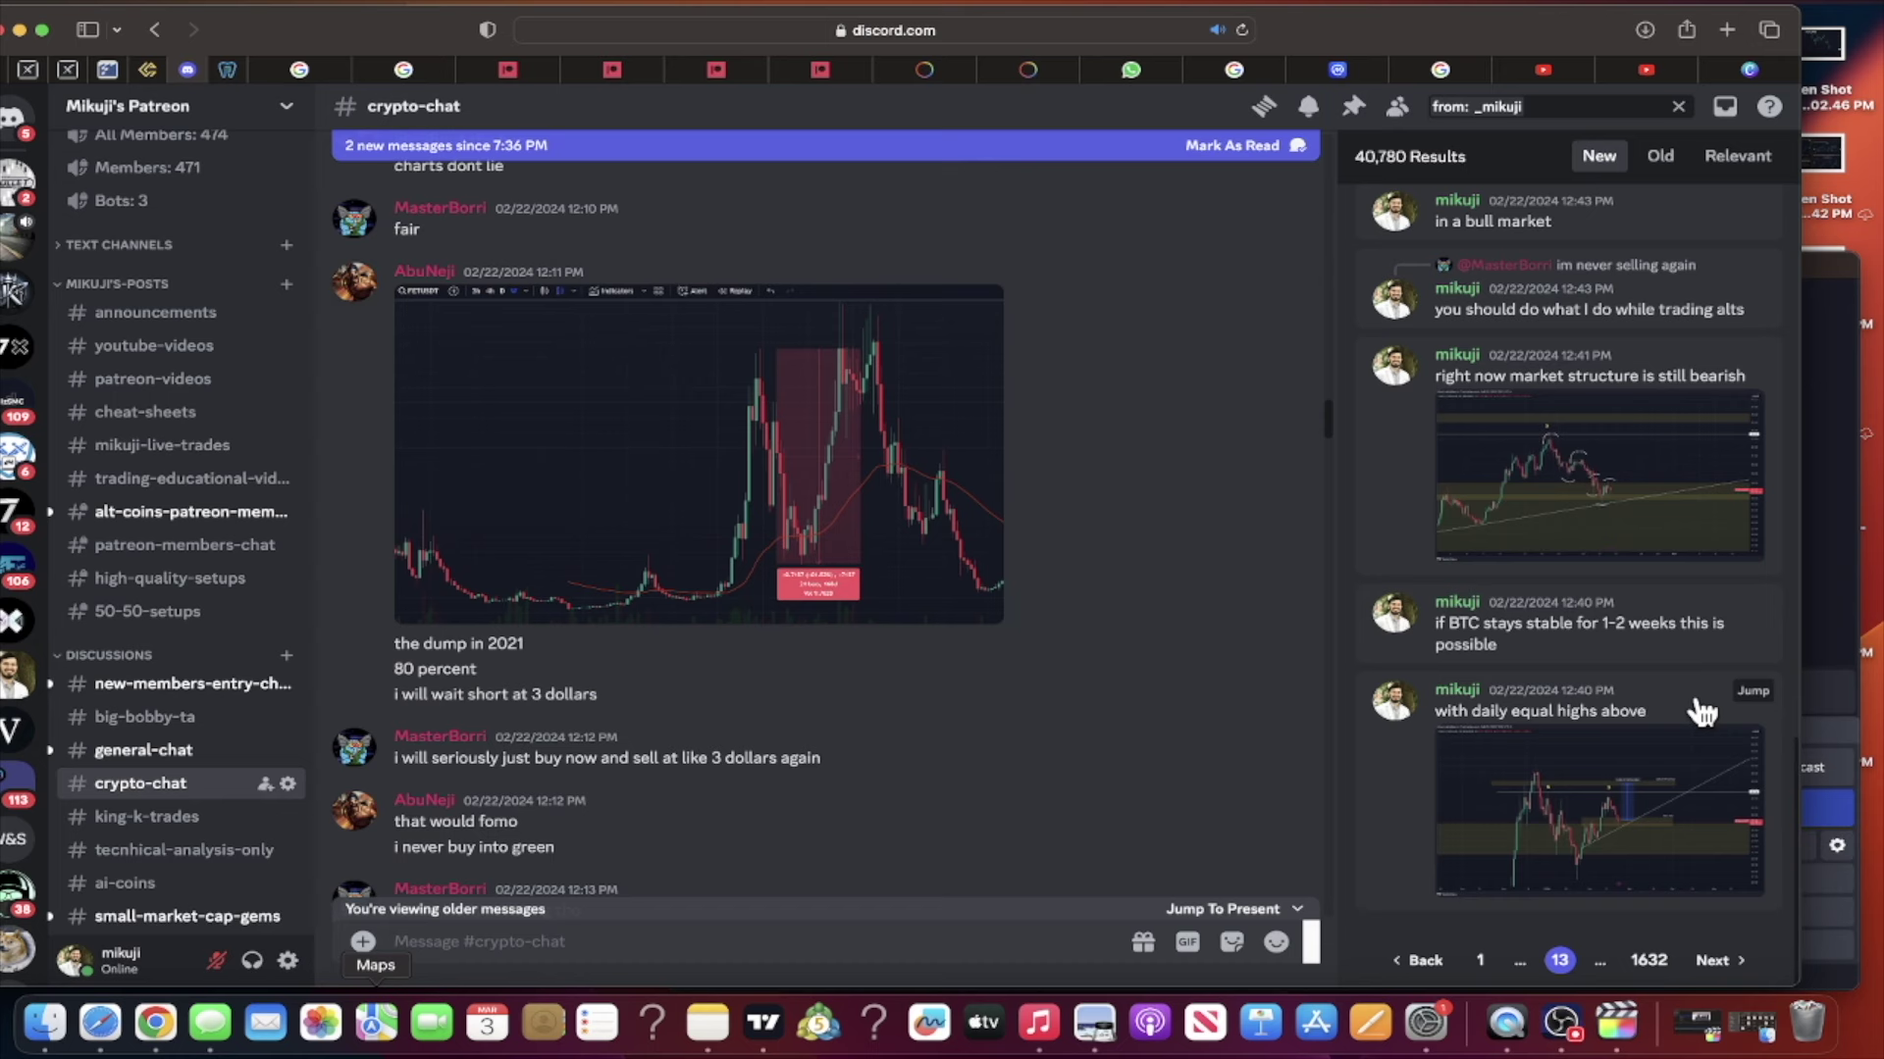
{"action": "left_click", "coordinate": [1752, 692]}
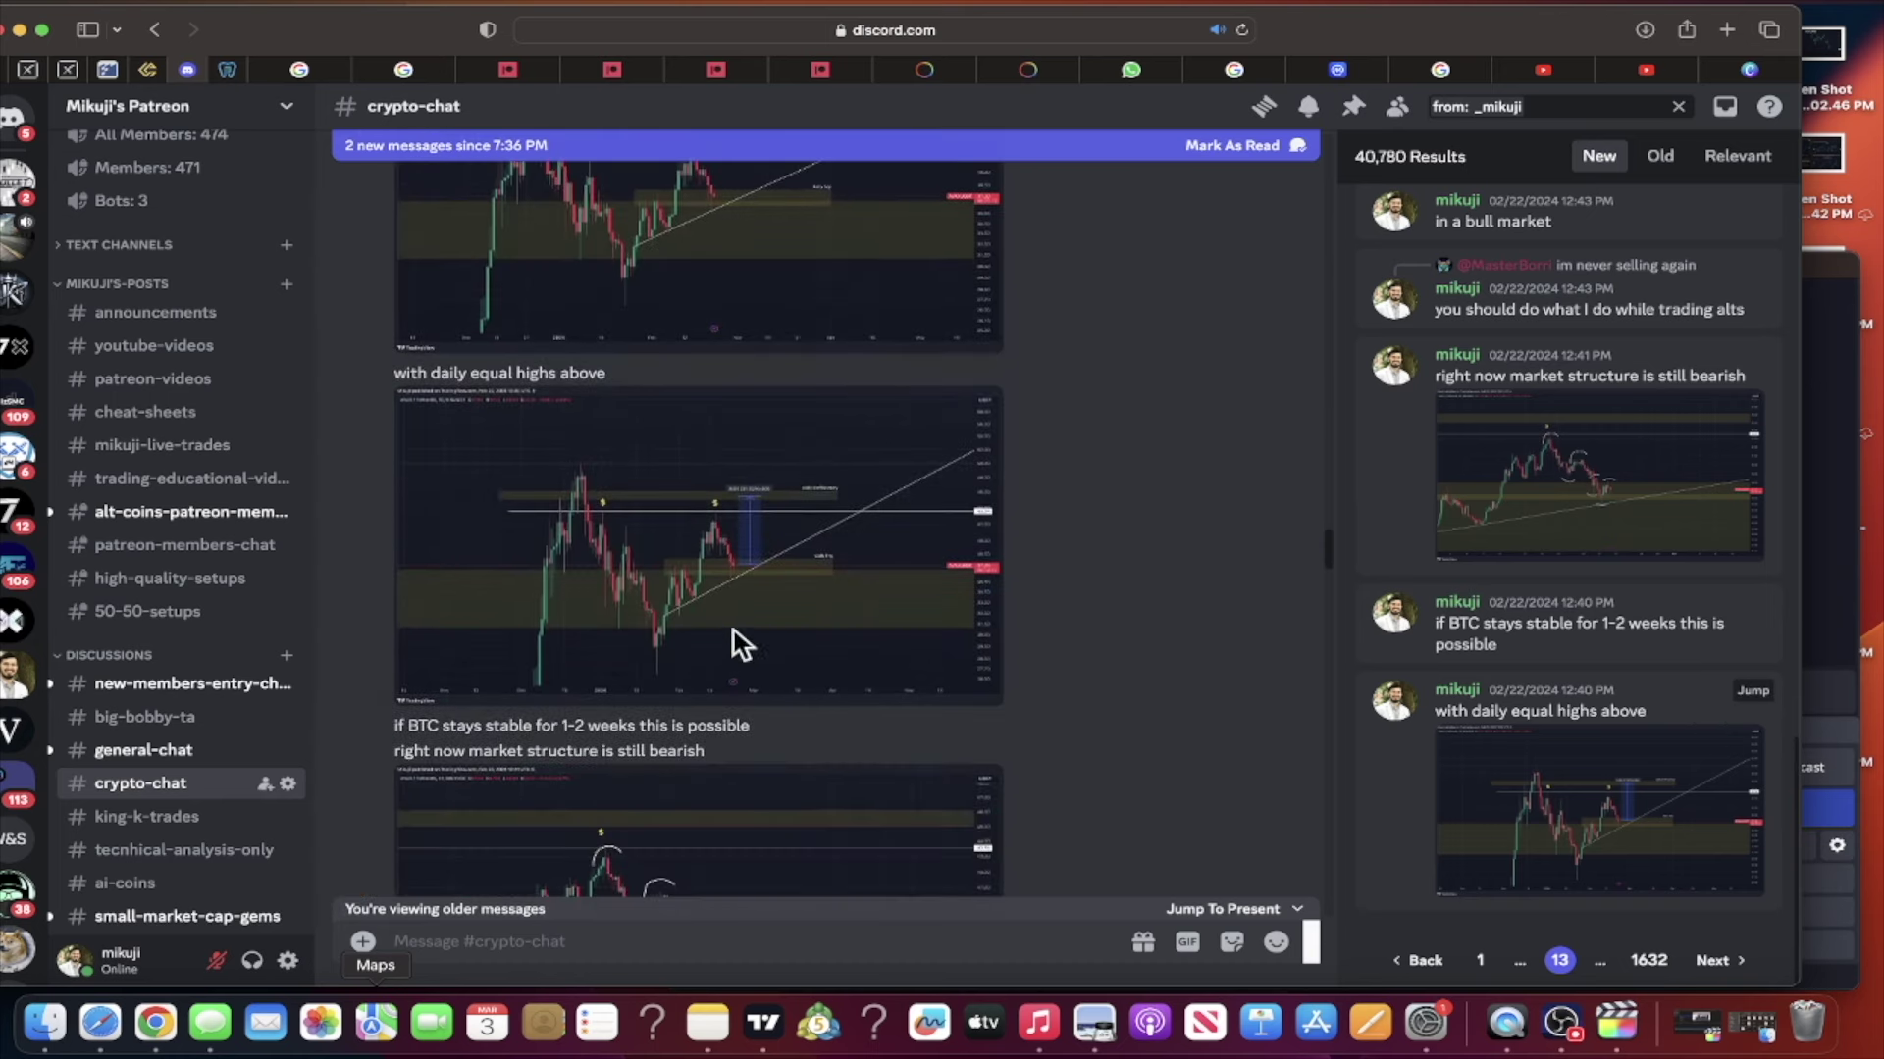
- View the AVAX daily chart image attached to the "with daily equal highs above" message enlarged, and close it
{"action": "scroll", "coordinate": [704, 603], "scroll_direction": "up", "scroll_amount": 3}
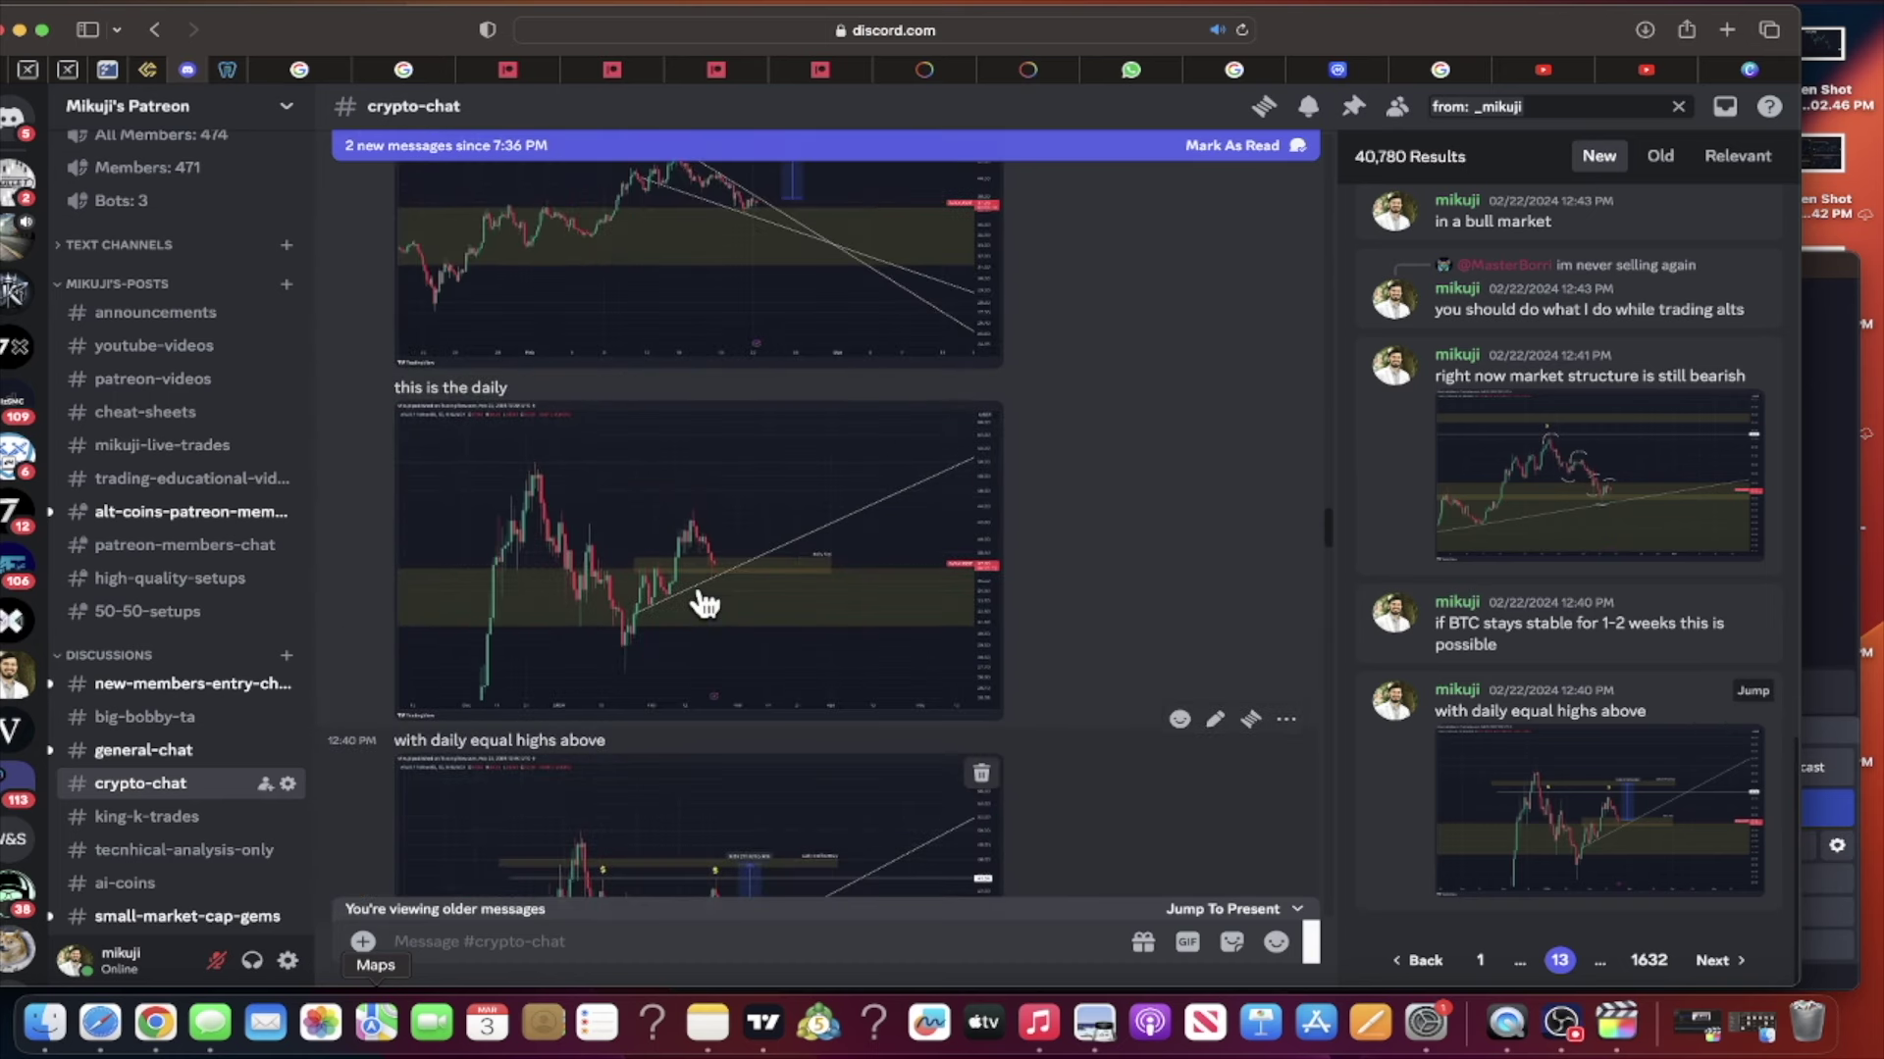
{"action": "scroll", "coordinate": [701, 602], "scroll_direction": "down", "scroll_amount": 2}
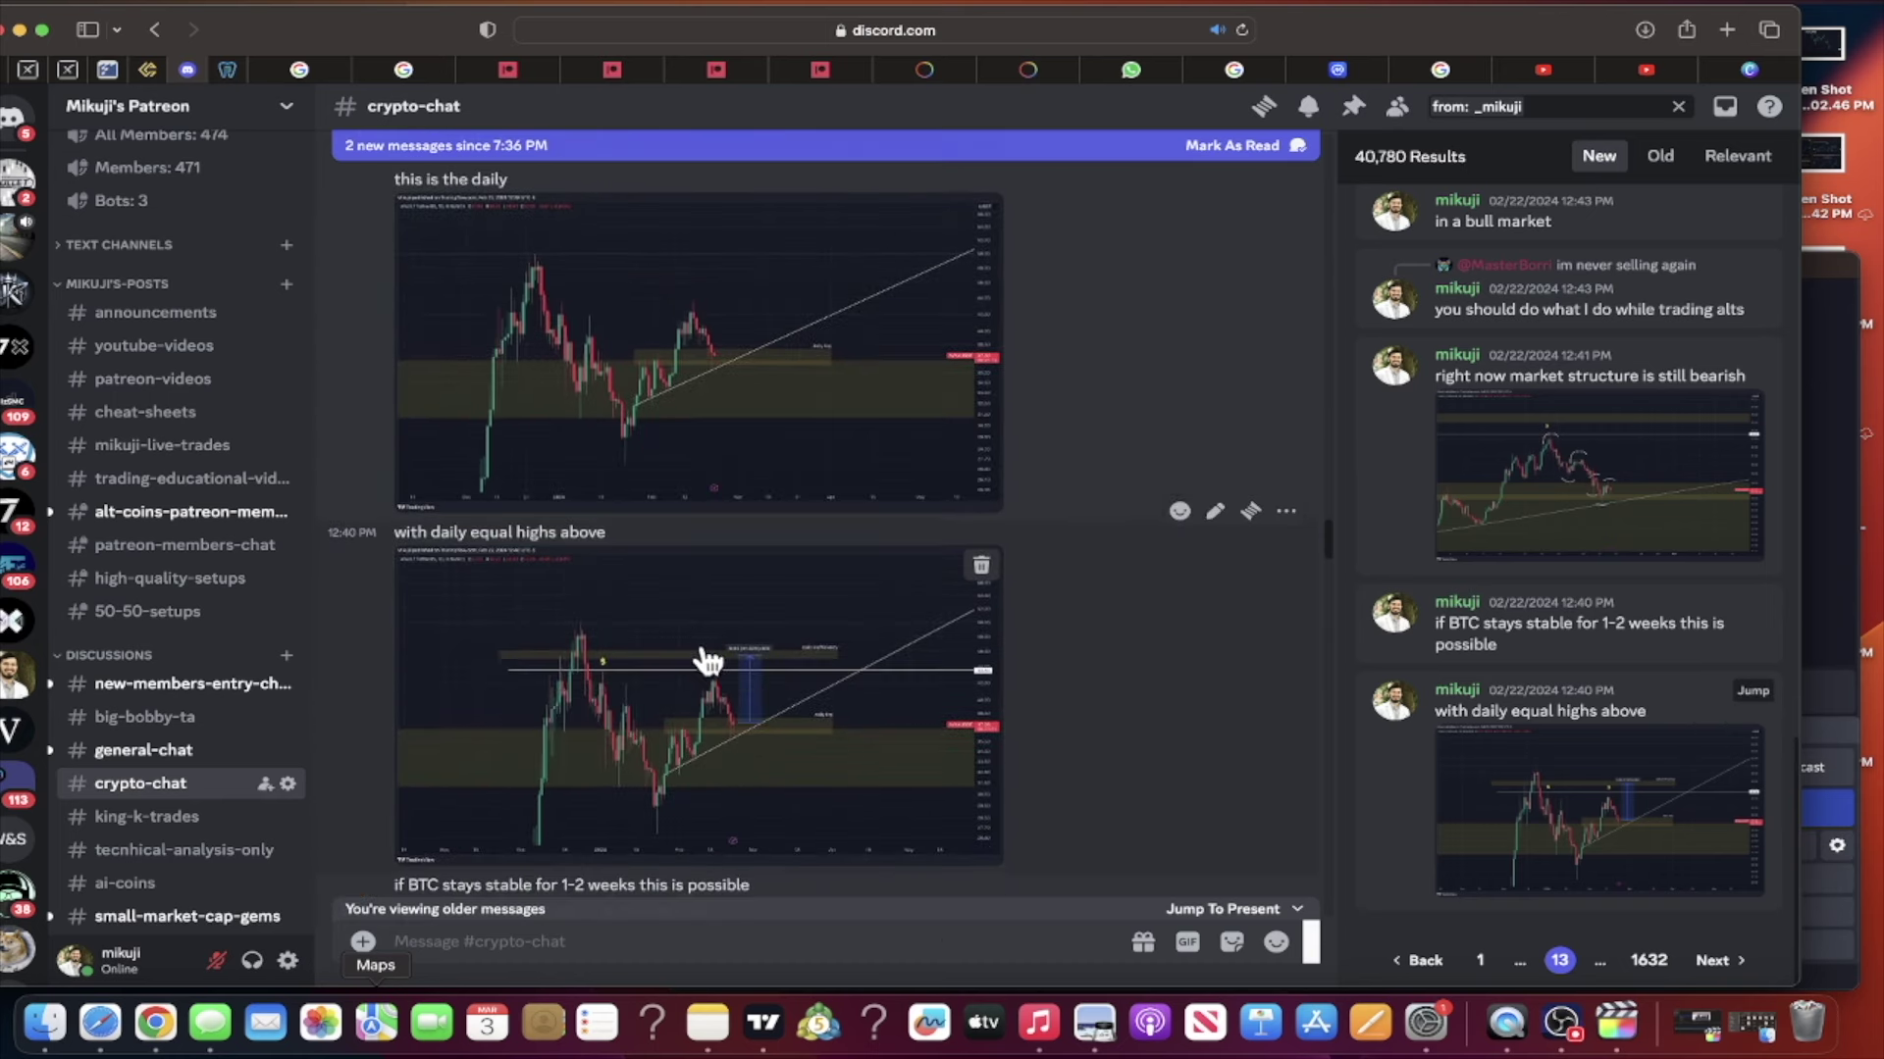
{"action": "left_click", "coordinate": [821, 726]}
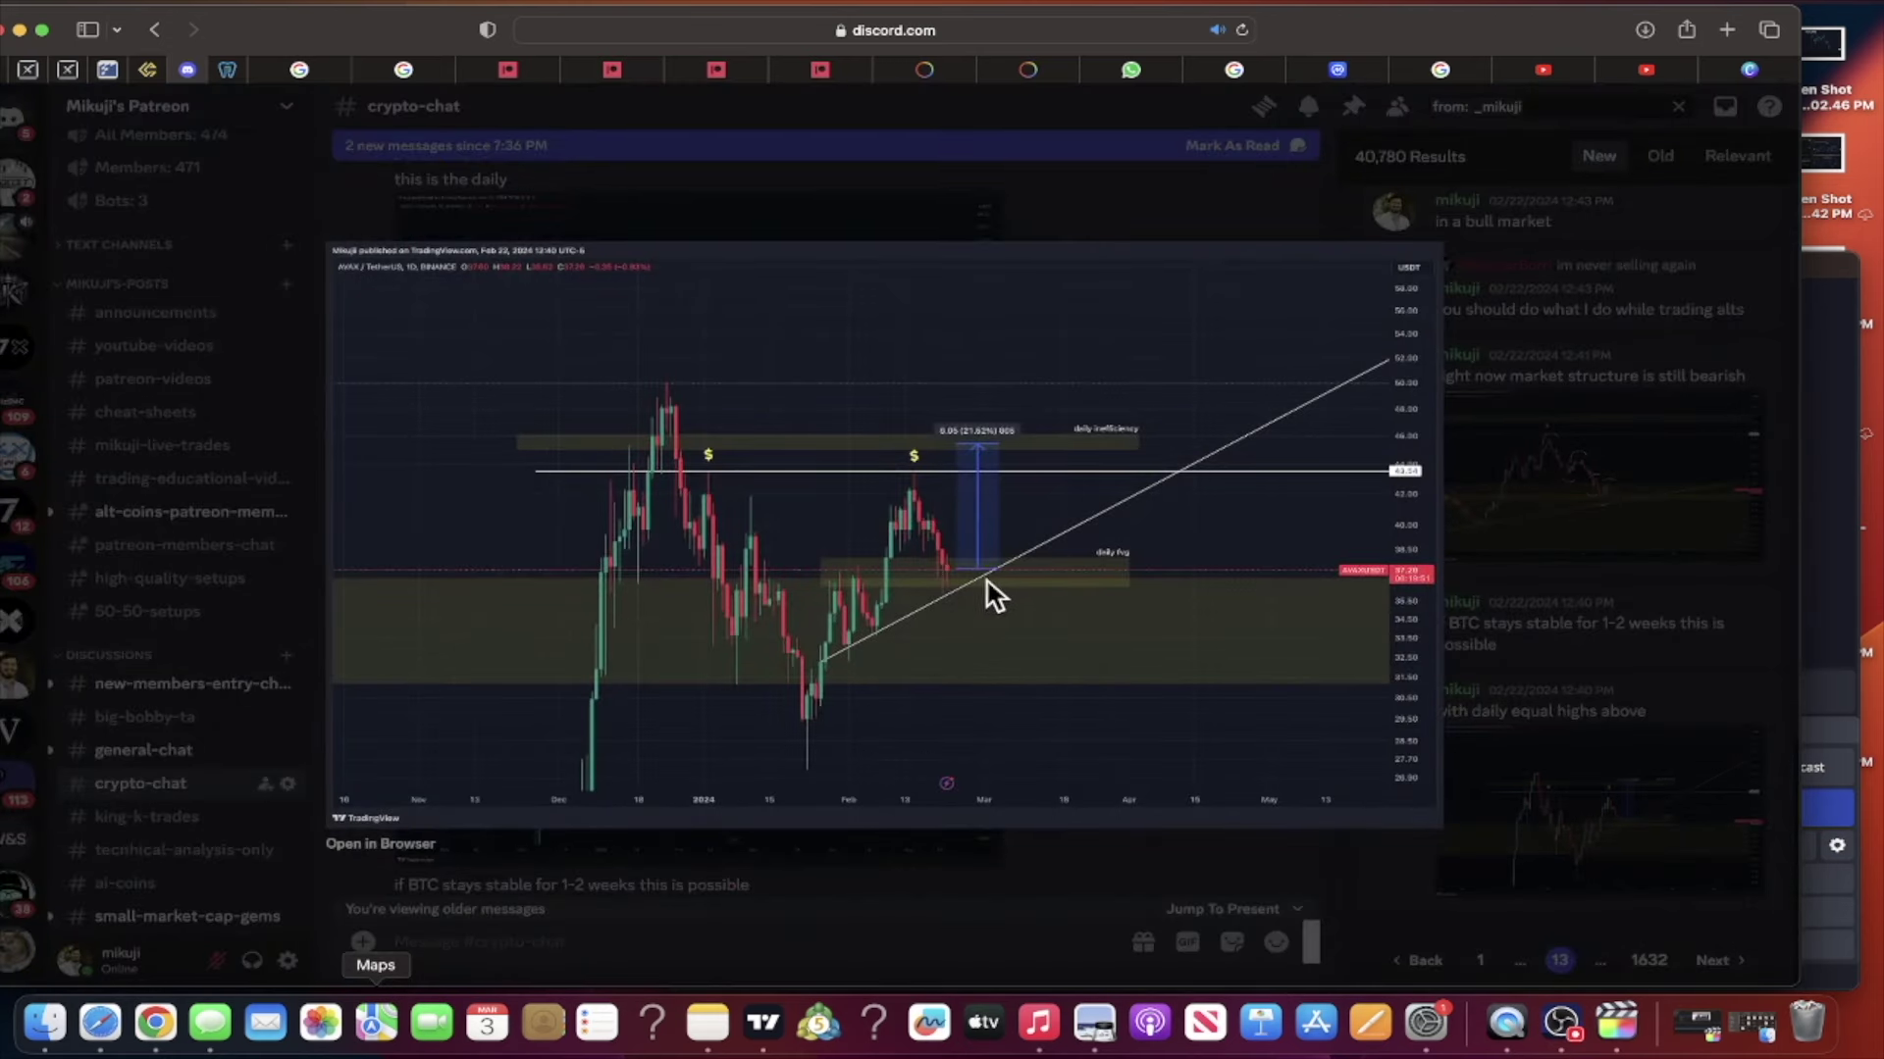
{"action": "left_click", "coordinate": [905, 870]}
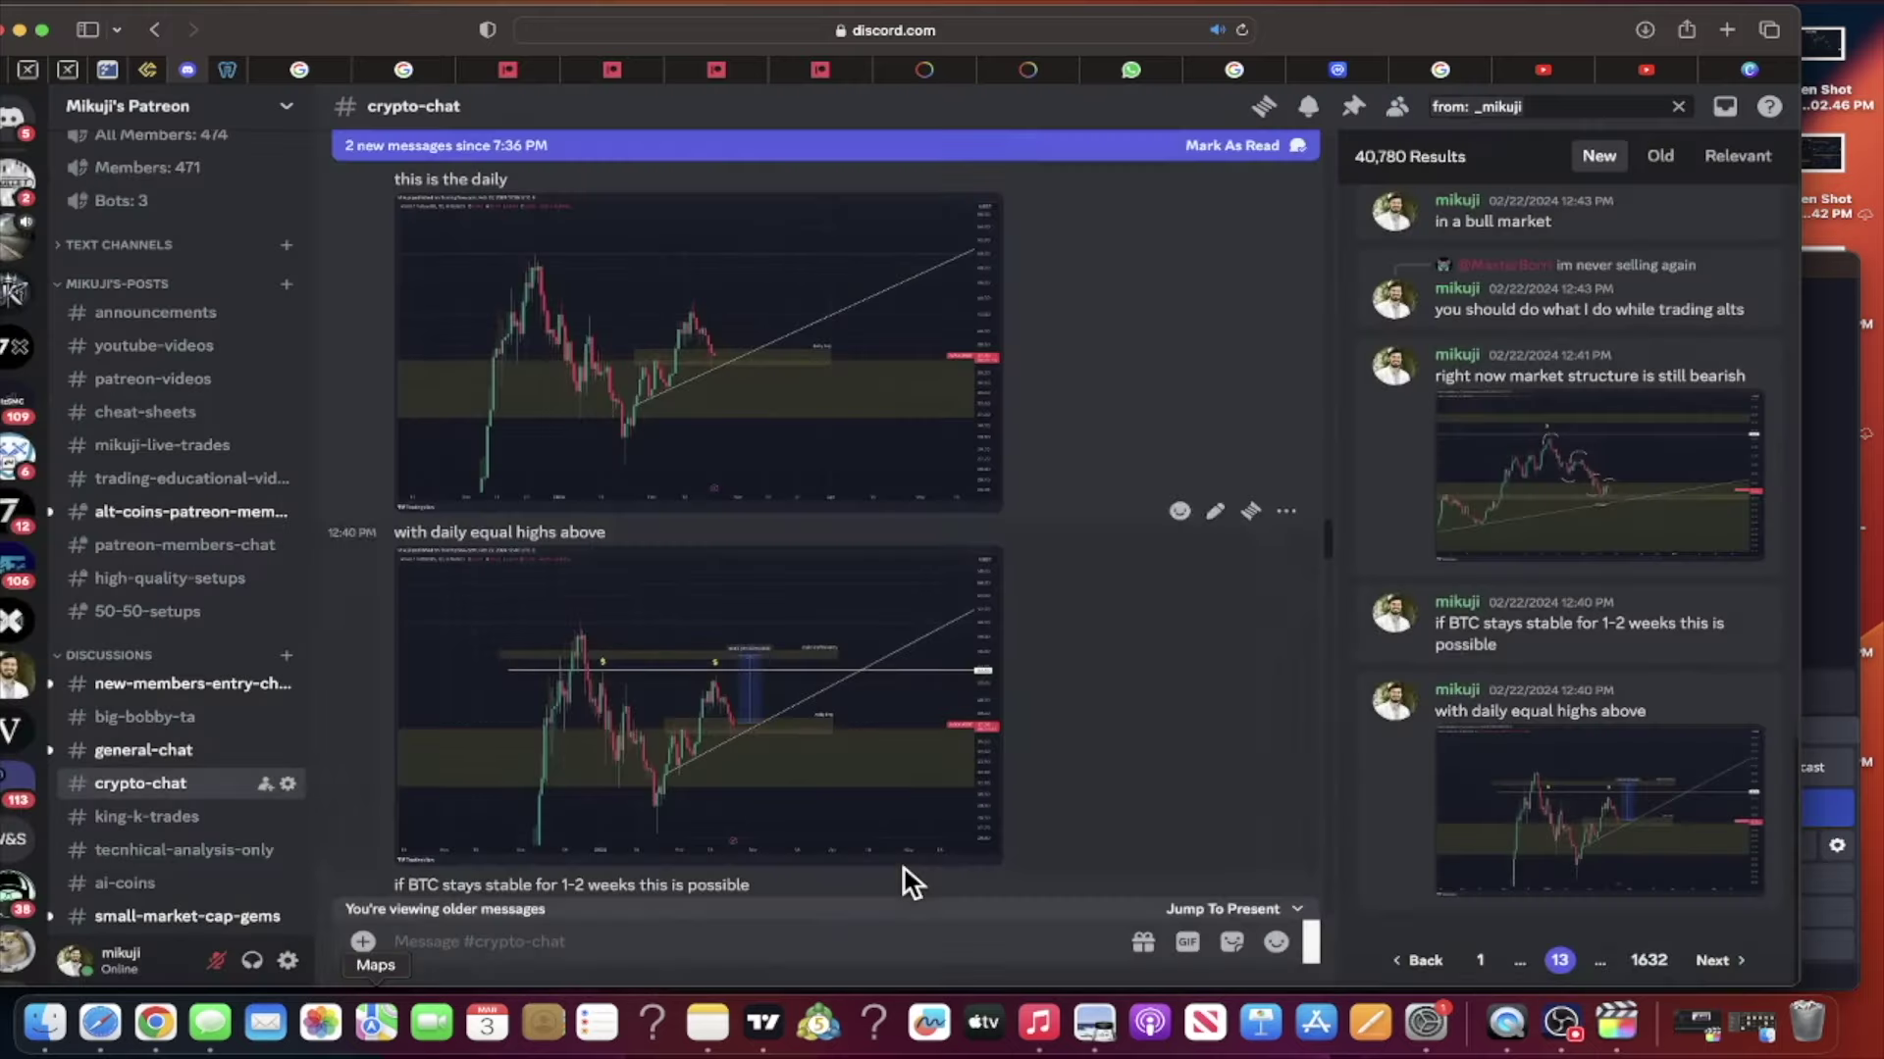
- Switch to TradingView, open the AVAXUSDT daily chart and advance its bar replay to the latest candle
{"action": "left_click", "coordinate": [760, 1031]}
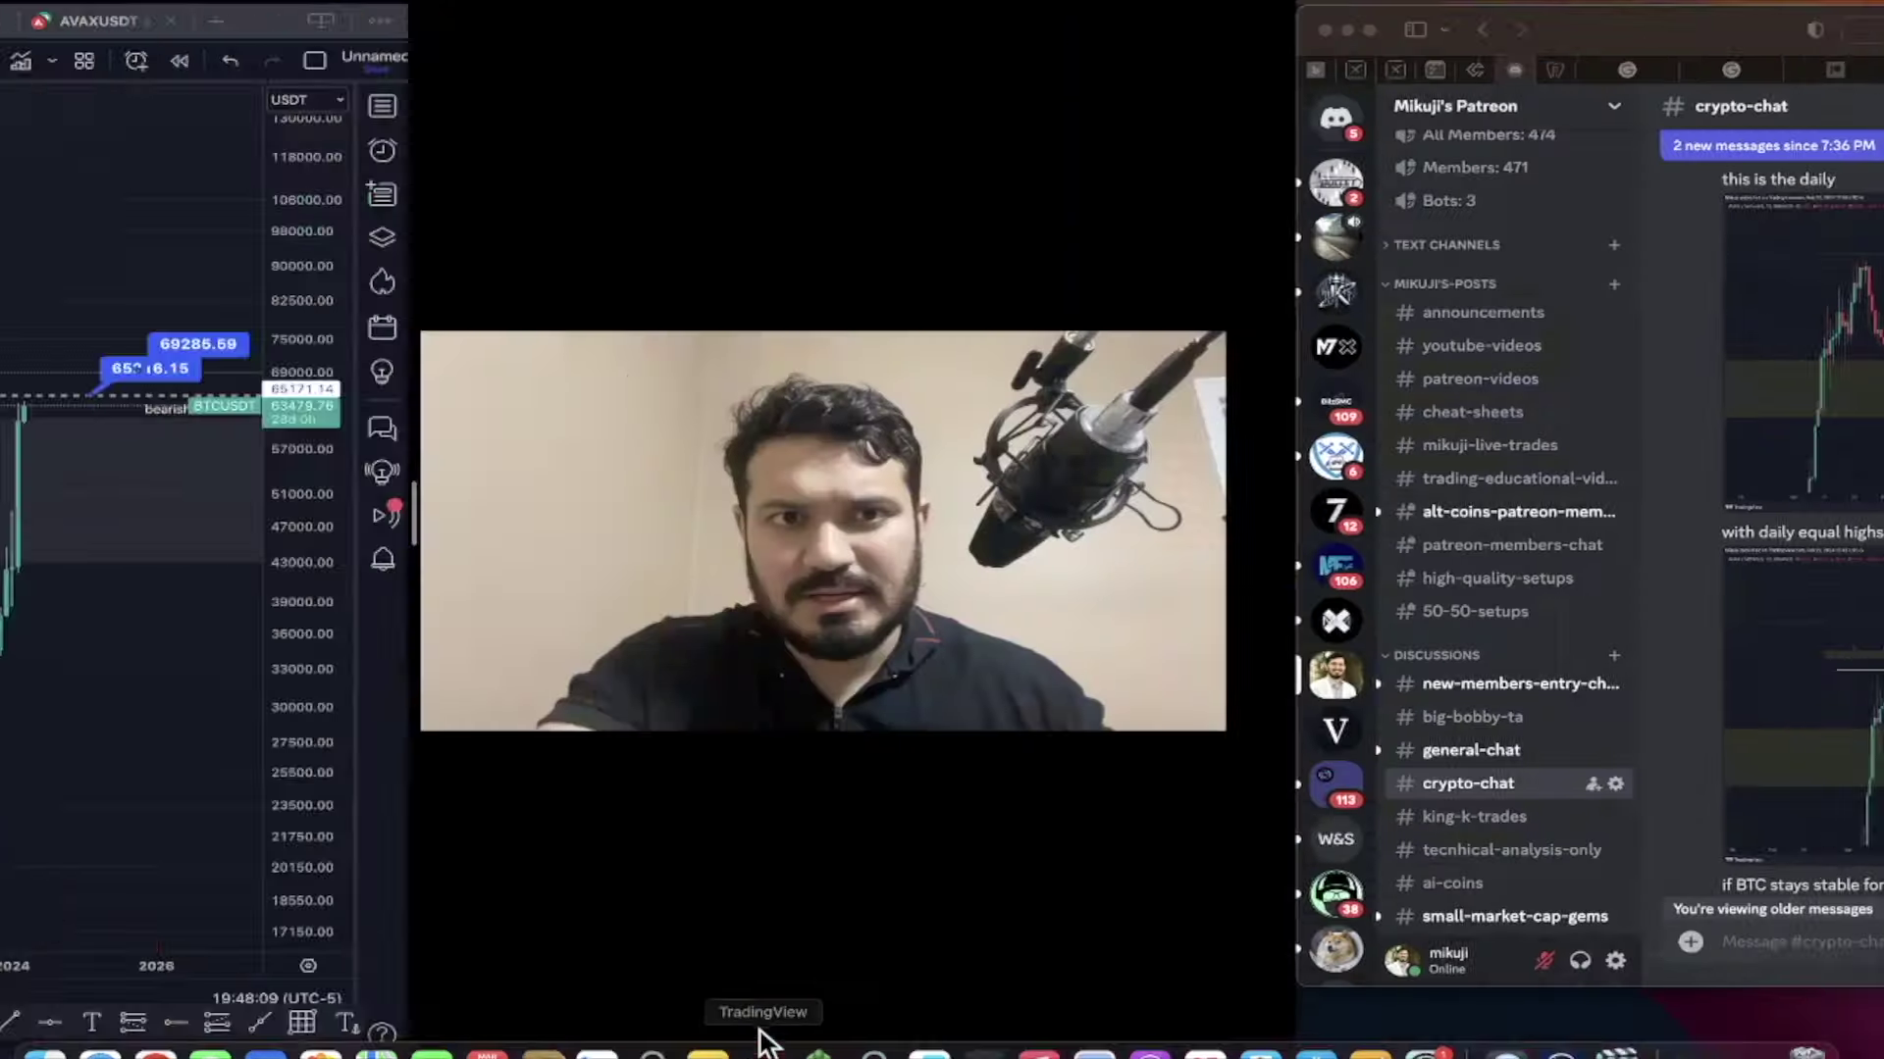
{"action": "left_click", "coordinate": [727, 29]}
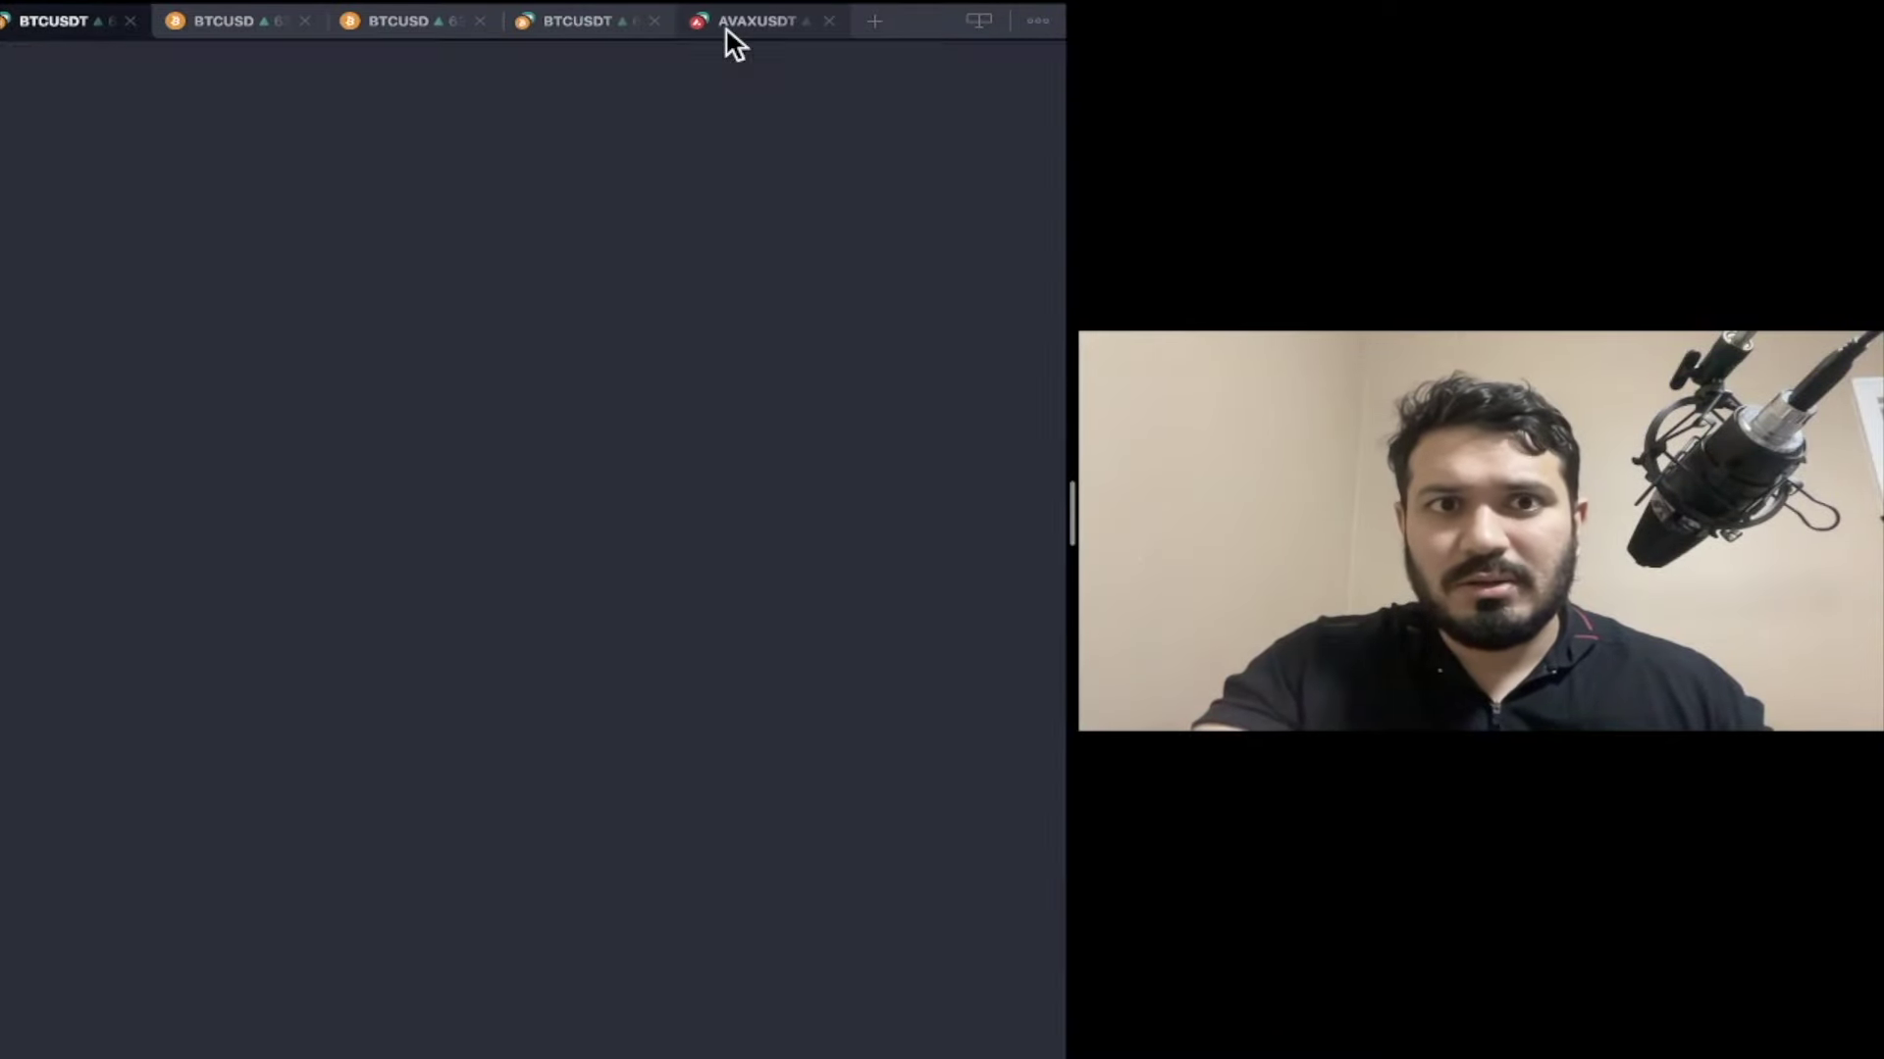
{"action": "scroll", "coordinate": [746, 688], "scroll_direction": "down", "scroll_amount": 3}
{"action": "left_click_drag", "start_coordinate": [764, 638], "coordinate": [689, 650]}
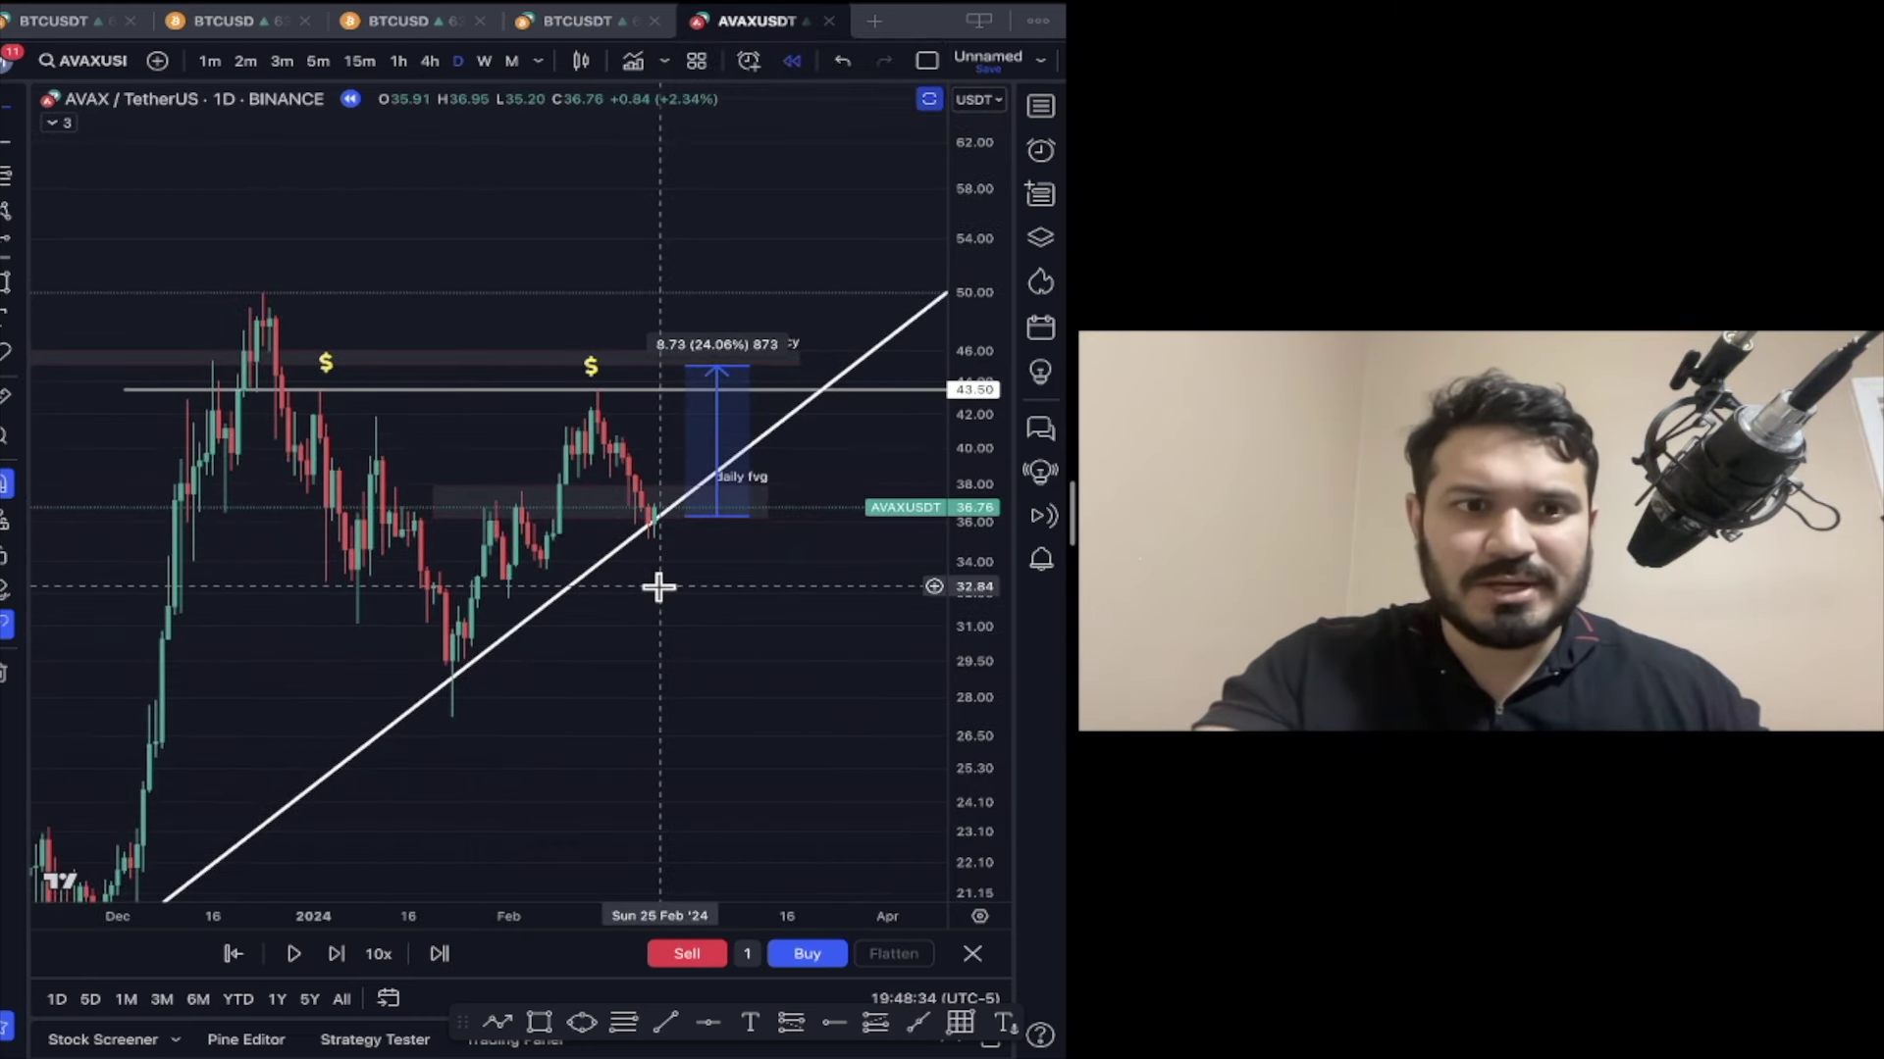
{"action": "key", "text": "shift+Right"}
{"action": "key", "text": "shift+Right"}
{"action": "key", "text": "shift+Right"}
{"action": "key", "text": "shift+Right"}
{"action": "key", "text": "shift+Right"}
{"action": "key", "text": "shift+Right"}
{"action": "key", "text": "shift+Right"}
{"action": "key", "text": "shift+Right"}
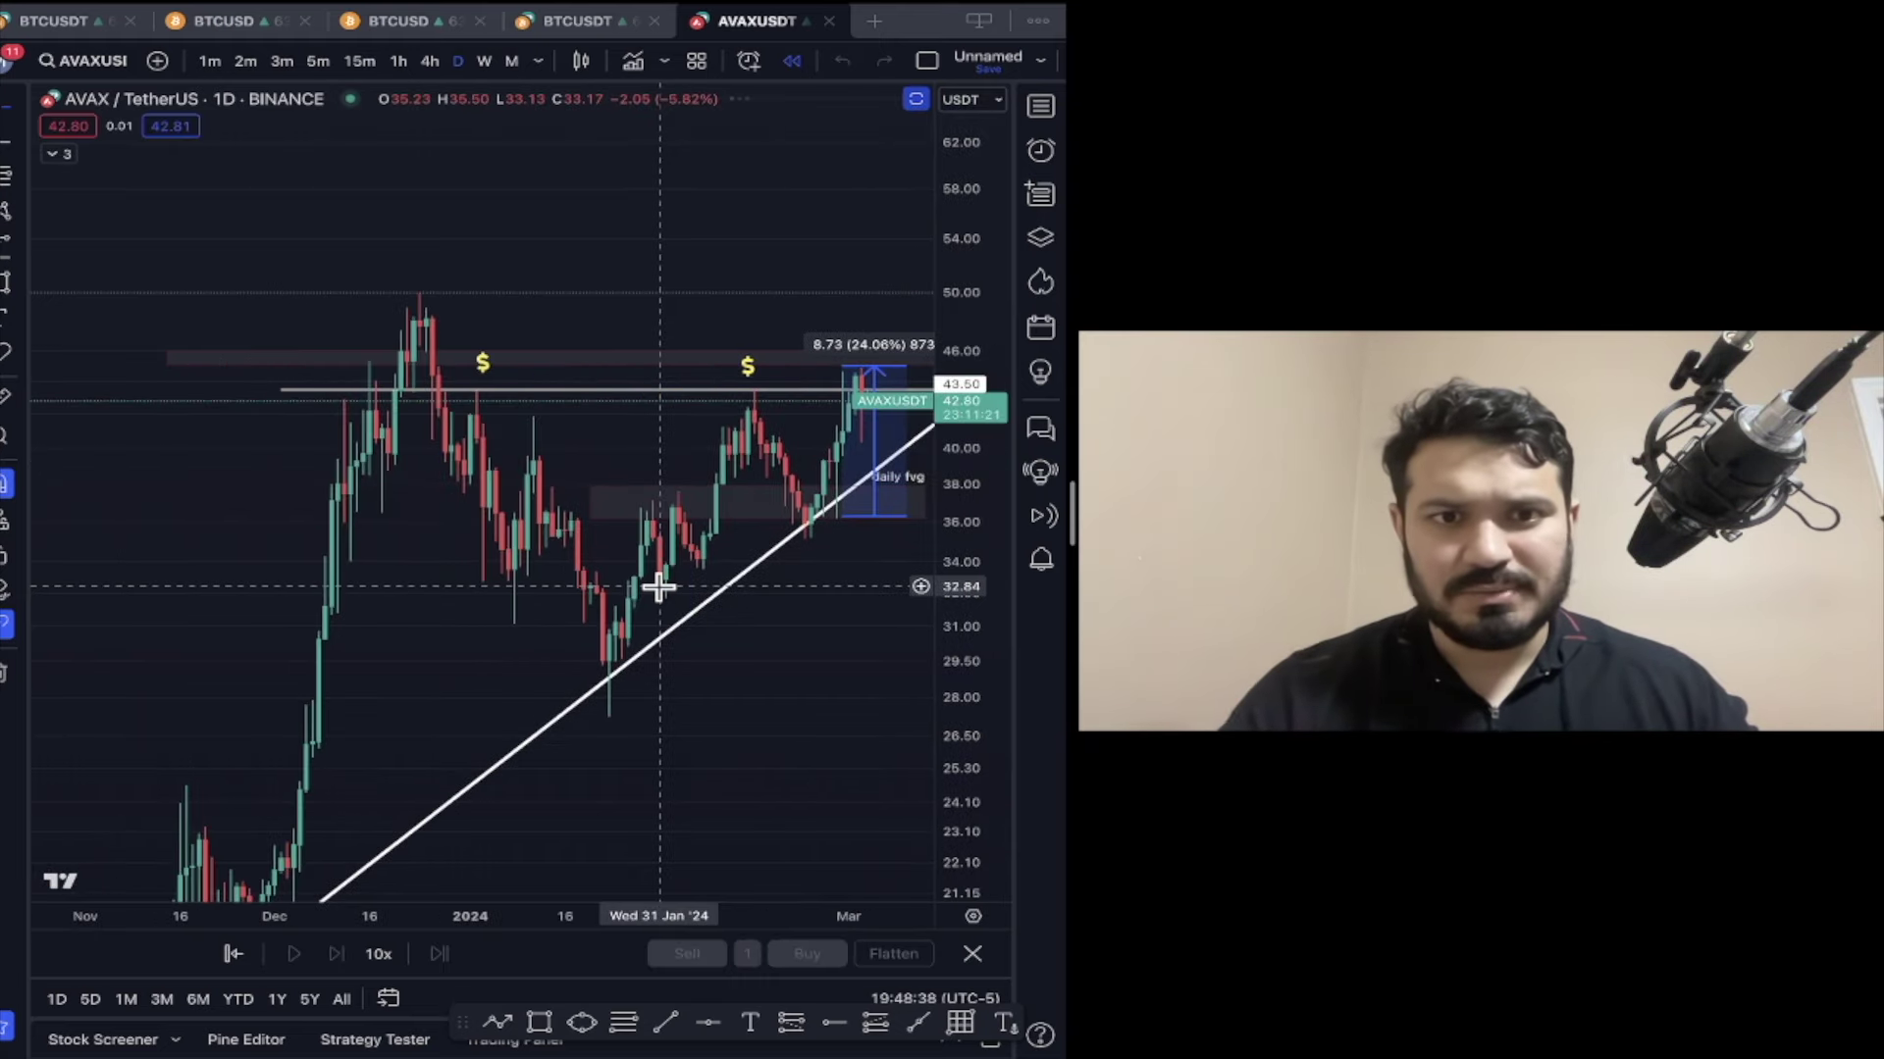
- Examine AVAX's daily price move from the daily fvg towards the equal highs at 43.50
{"action": "left_click_drag", "start_coordinate": [769, 696], "coordinate": [553, 650]}
{"action": "scroll", "coordinate": [552, 651], "scroll_direction": "up", "scroll_amount": 3}
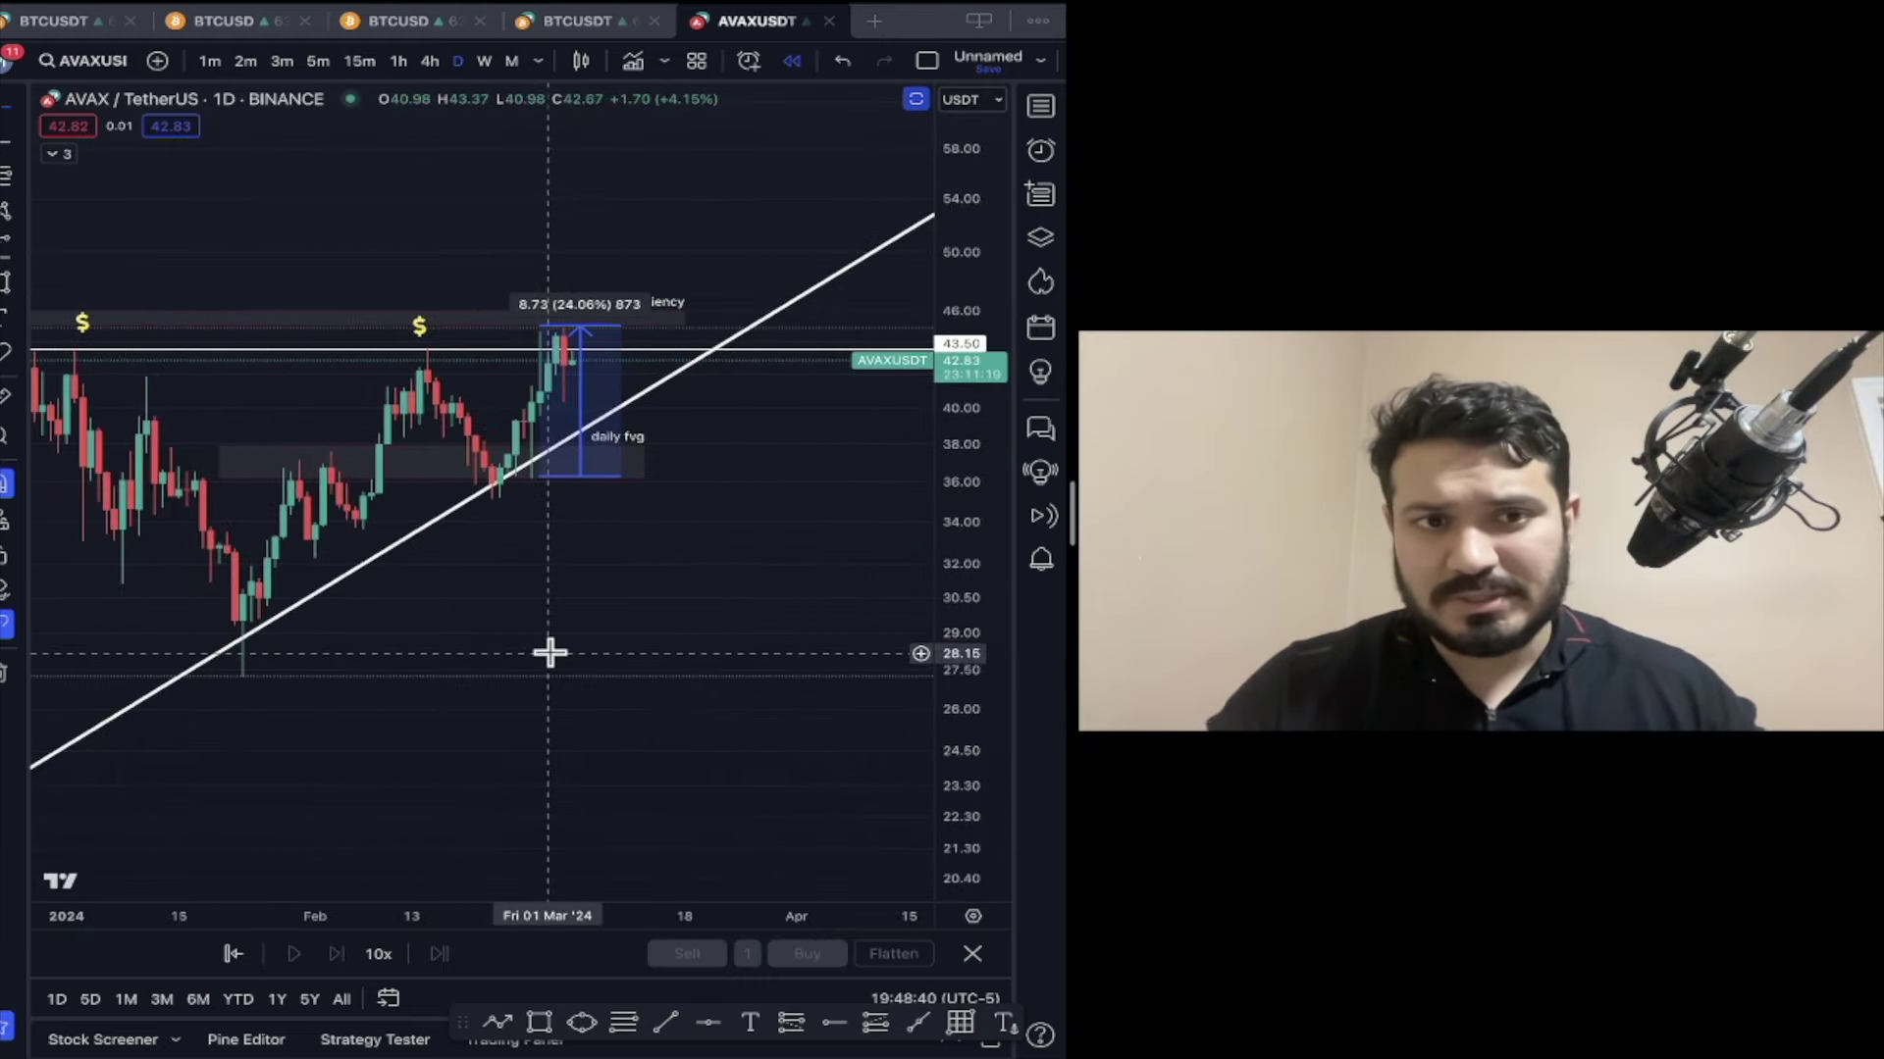
{"action": "scroll", "coordinate": [552, 652], "scroll_direction": "down", "scroll_amount": 2}
{"action": "left_click_drag", "start_coordinate": [955, 509], "coordinate": [951, 541]}
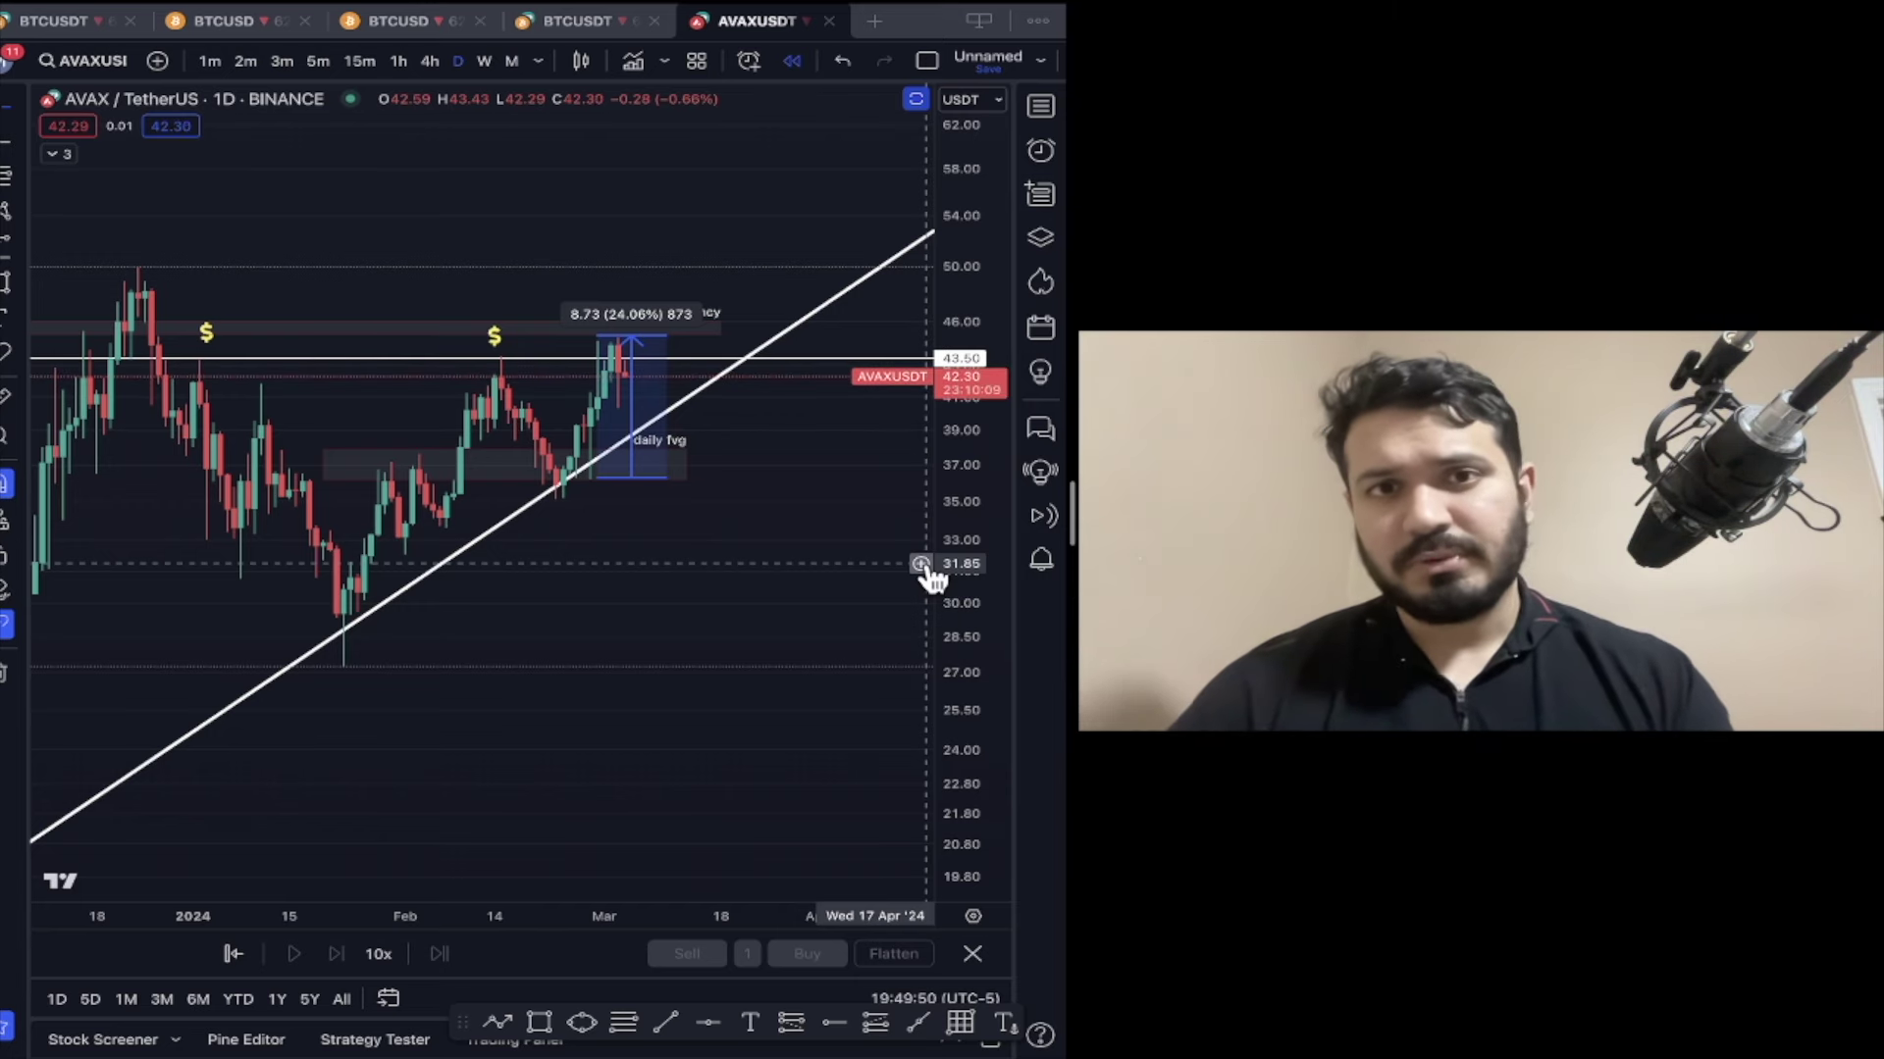
- Open the BTCUSDT monthly chart and examine the 2020–2024 price action around the bearish order block
{"action": "left_click", "coordinate": [54, 22]}
{"action": "scroll", "coordinate": [578, 256], "scroll_direction": "up", "scroll_amount": 3}
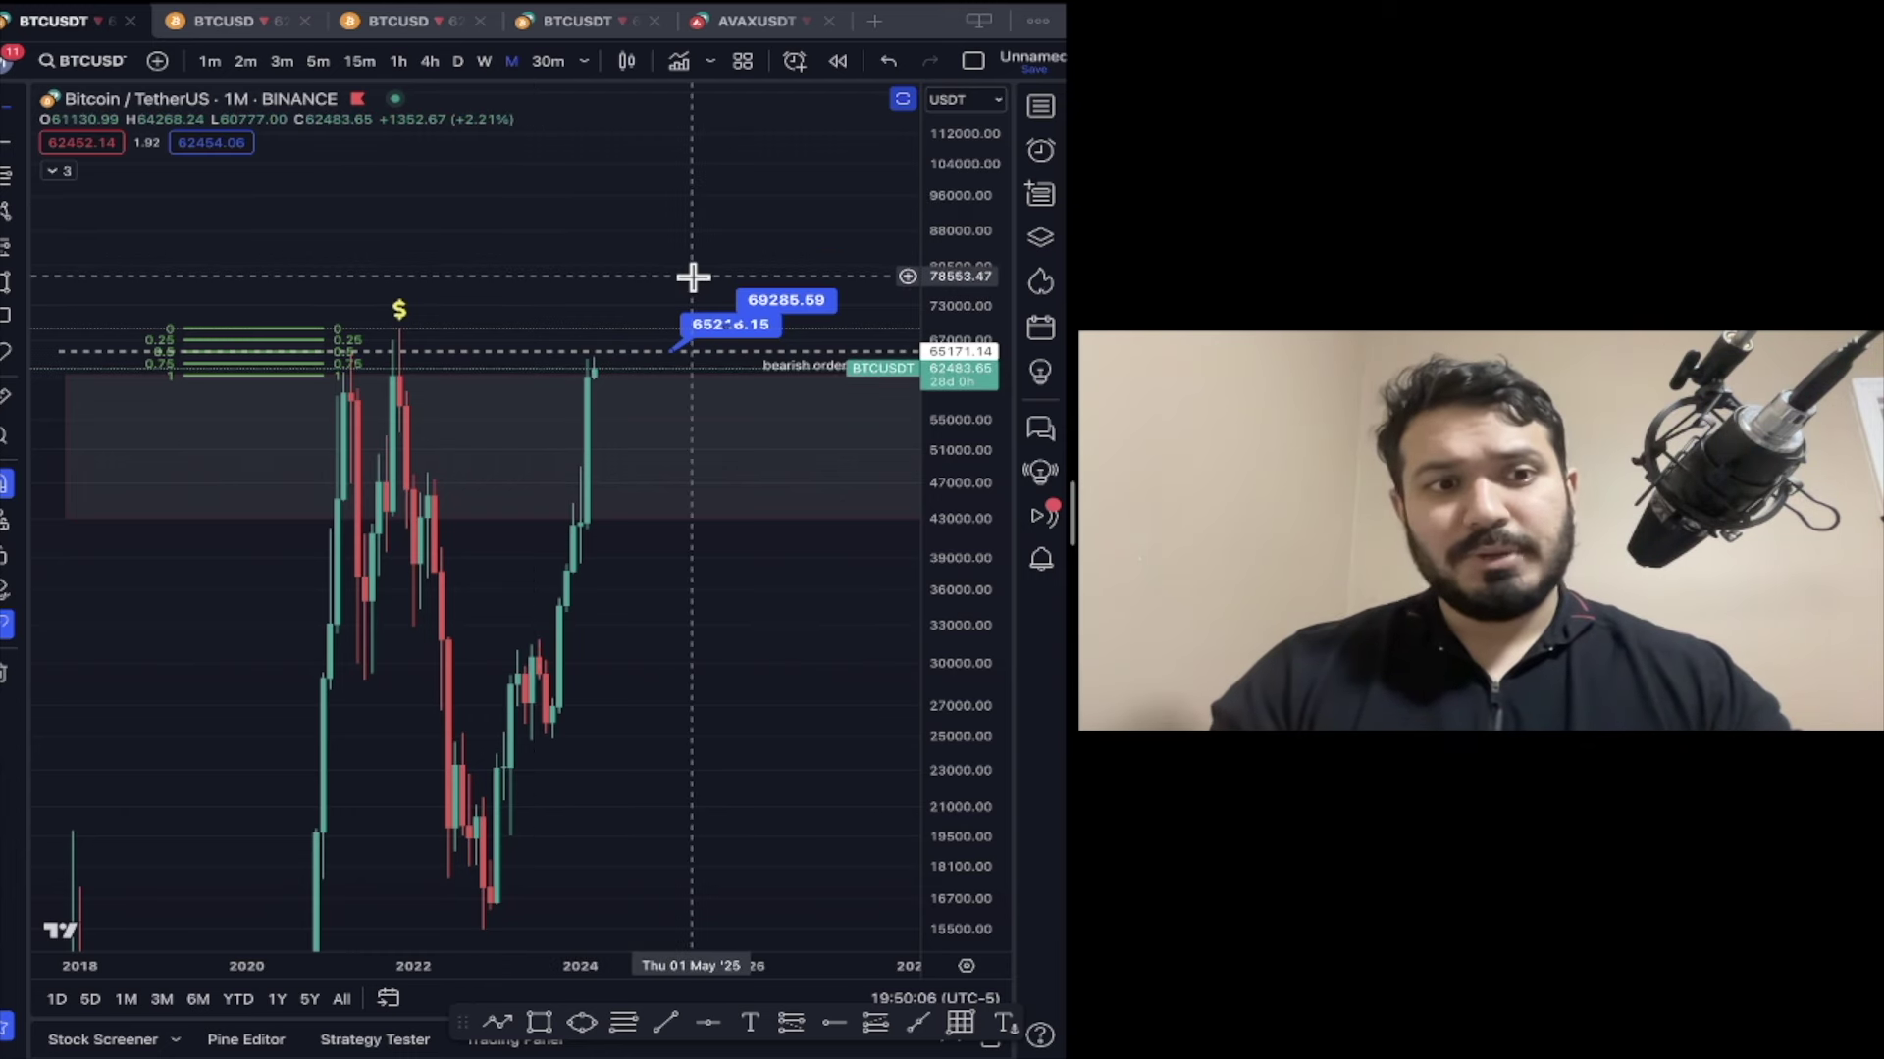
{"action": "left_click_drag", "start_coordinate": [958, 484], "coordinate": [954, 429]}
{"action": "scroll", "coordinate": [824, 481], "scroll_direction": "up", "scroll_amount": 3}
{"action": "left_click_drag", "start_coordinate": [764, 572], "coordinate": [720, 484]}
{"action": "scroll", "coordinate": [719, 485], "scroll_direction": "down", "scroll_amount": 1}
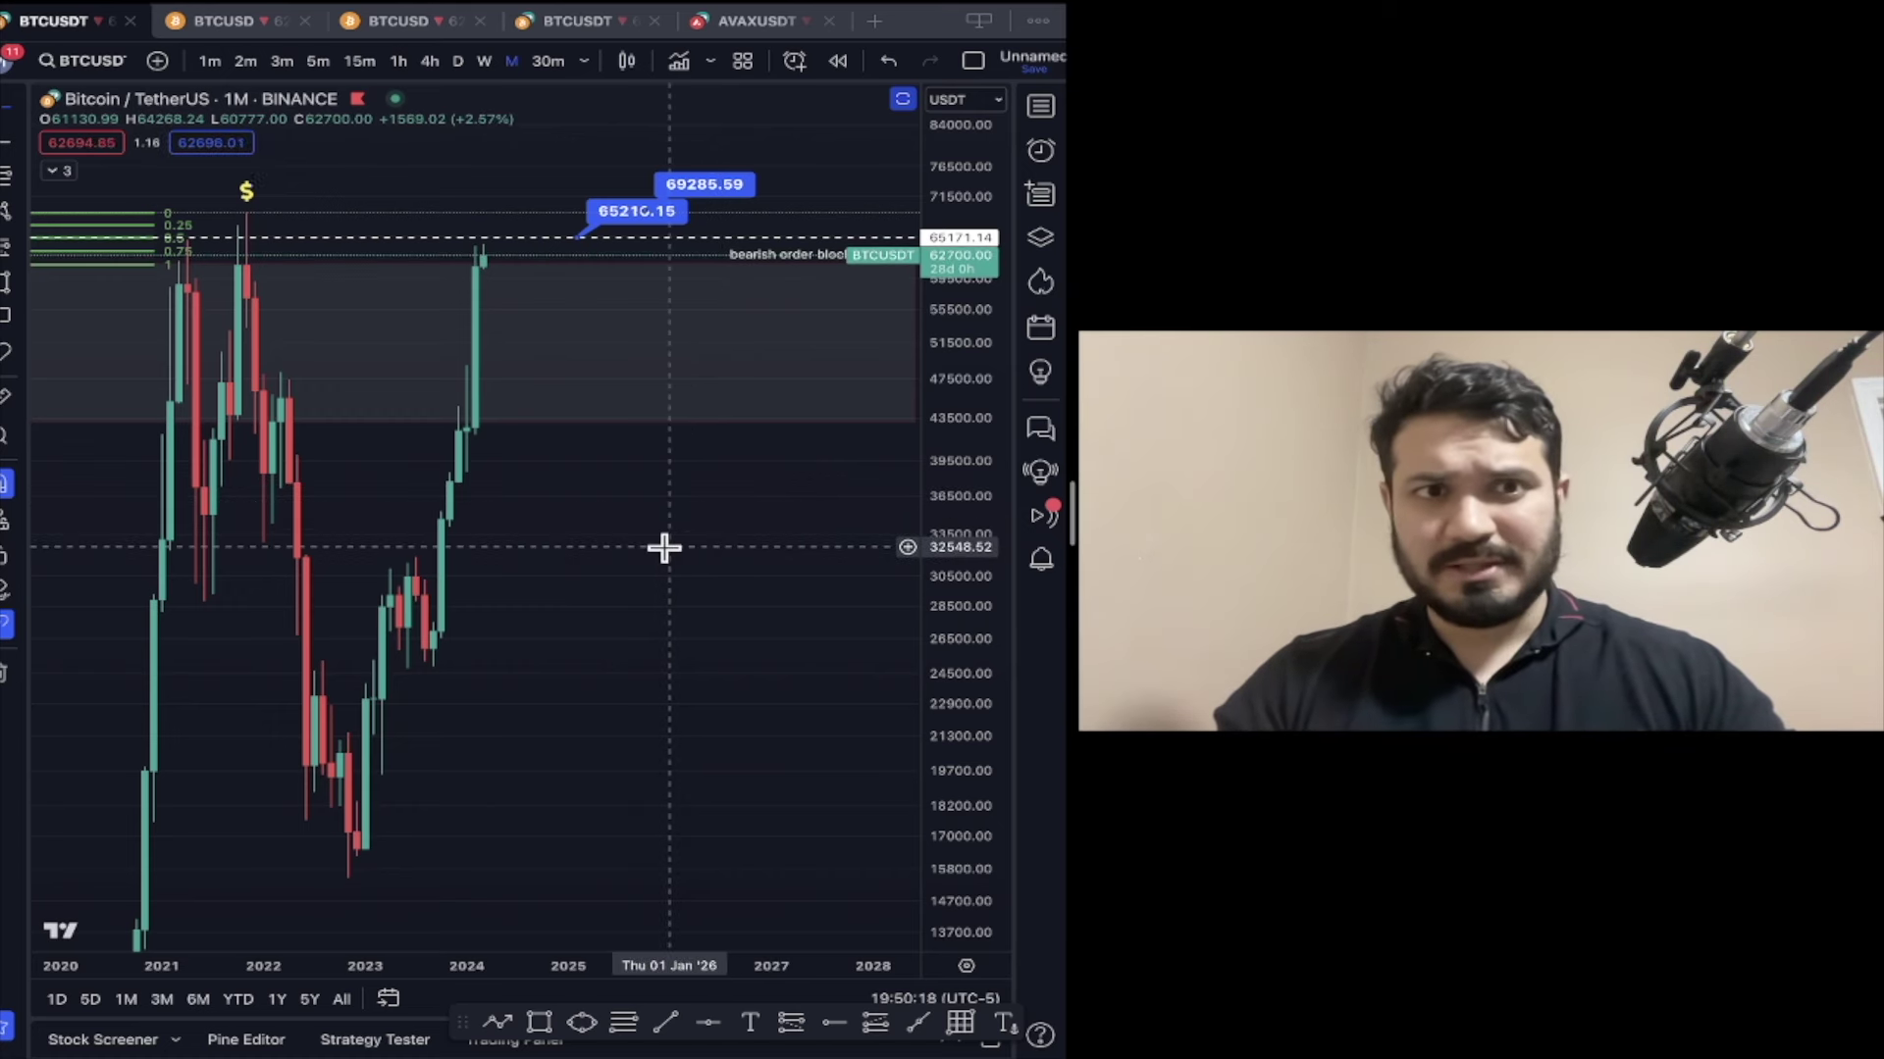
{"action": "scroll", "coordinate": [665, 546], "scroll_direction": "up", "scroll_amount": 1}
{"action": "left_click_drag", "start_coordinate": [464, 596], "coordinate": [680, 556]}
{"action": "scroll", "coordinate": [676, 559], "scroll_direction": "up", "scroll_amount": 1}
{"action": "scroll", "coordinate": [677, 560], "scroll_direction": "up", "scroll_amount": 3}
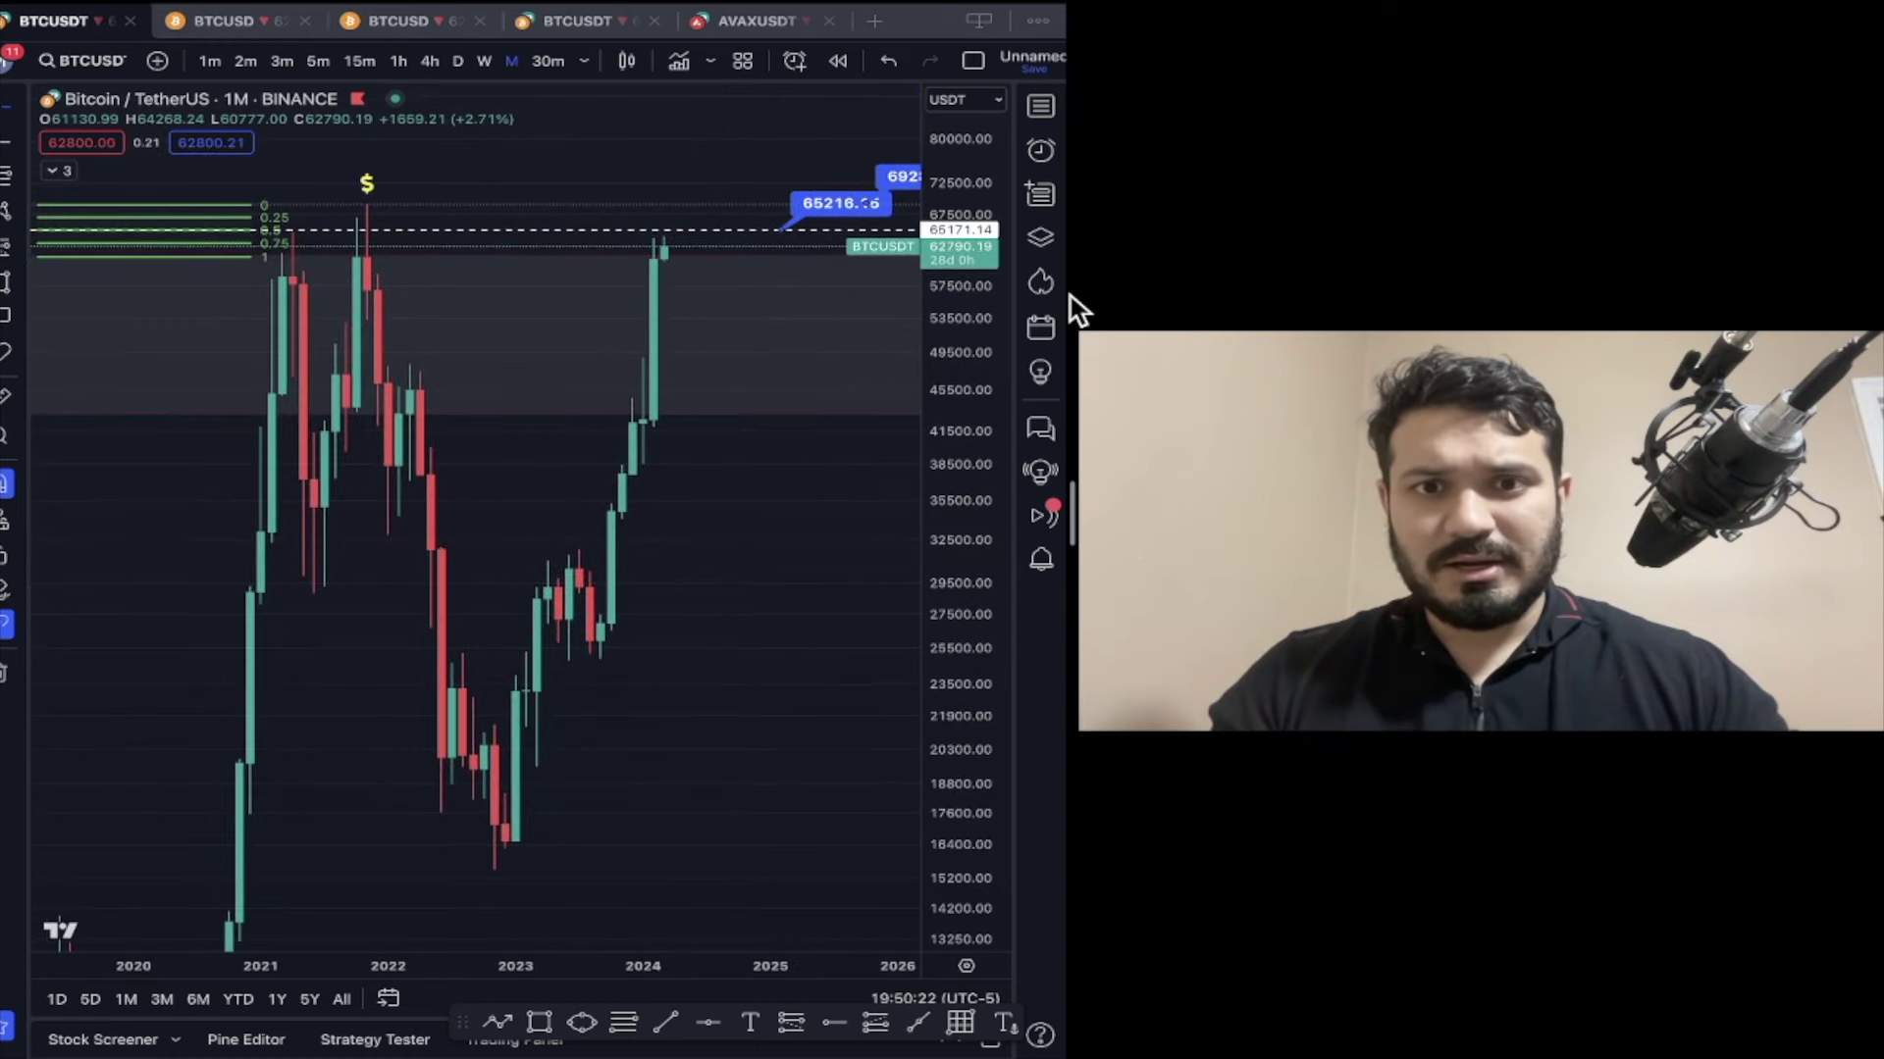
- Widen the chart window by shrinking the adjacent webcam window in the split view
{"action": "left_click_drag", "start_coordinate": [1067, 295], "coordinate": [1669, 353]}
{"action": "left_click_drag", "start_coordinate": [1140, 422], "coordinate": [1203, 597]}
{"action": "left_click_drag", "start_coordinate": [1296, 506], "coordinate": [1295, 497]}
- Examine BTCUSDT's latest monthly candles against the bearish order block and the 2021 highs
{"action": "scroll", "coordinate": [1093, 539], "scroll_direction": "up", "scroll_amount": 2}
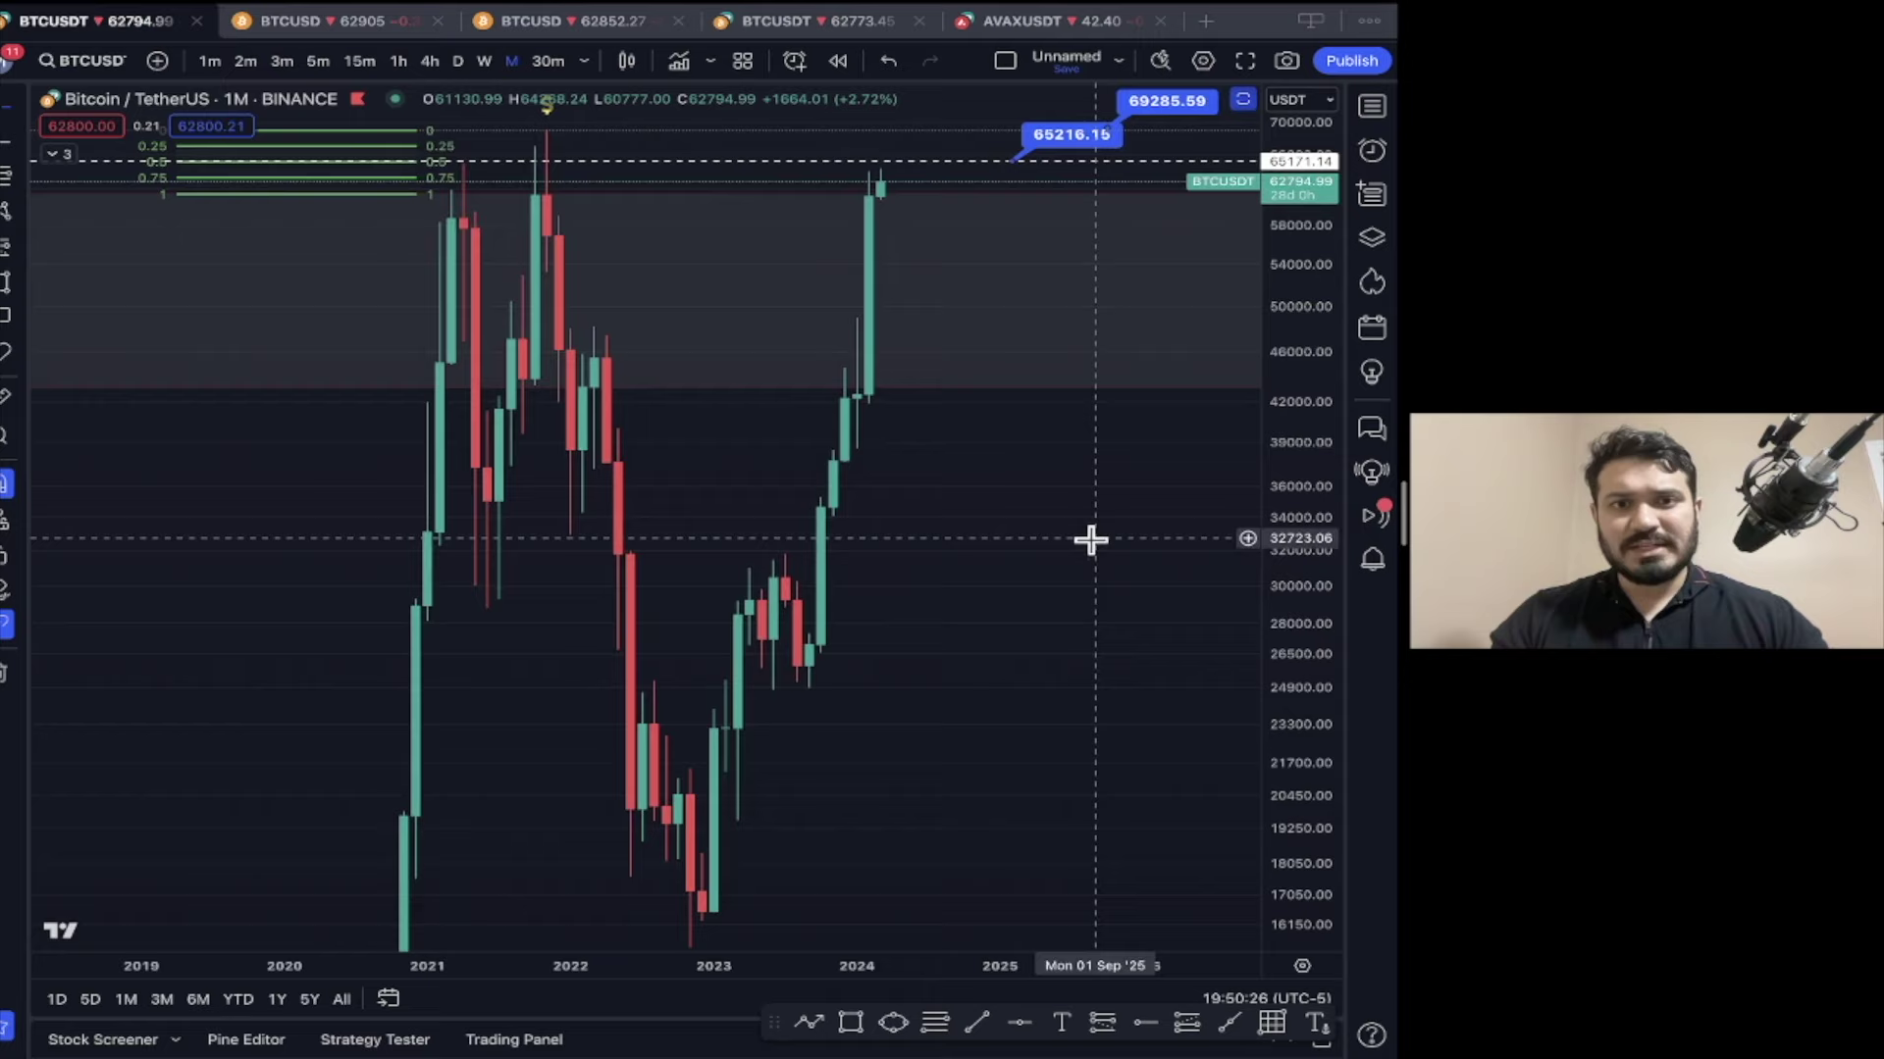
{"action": "left_click_drag", "start_coordinate": [1093, 538], "coordinate": [1008, 625]}
{"action": "left_click_drag", "start_coordinate": [1316, 433], "coordinate": [1303, 664]}
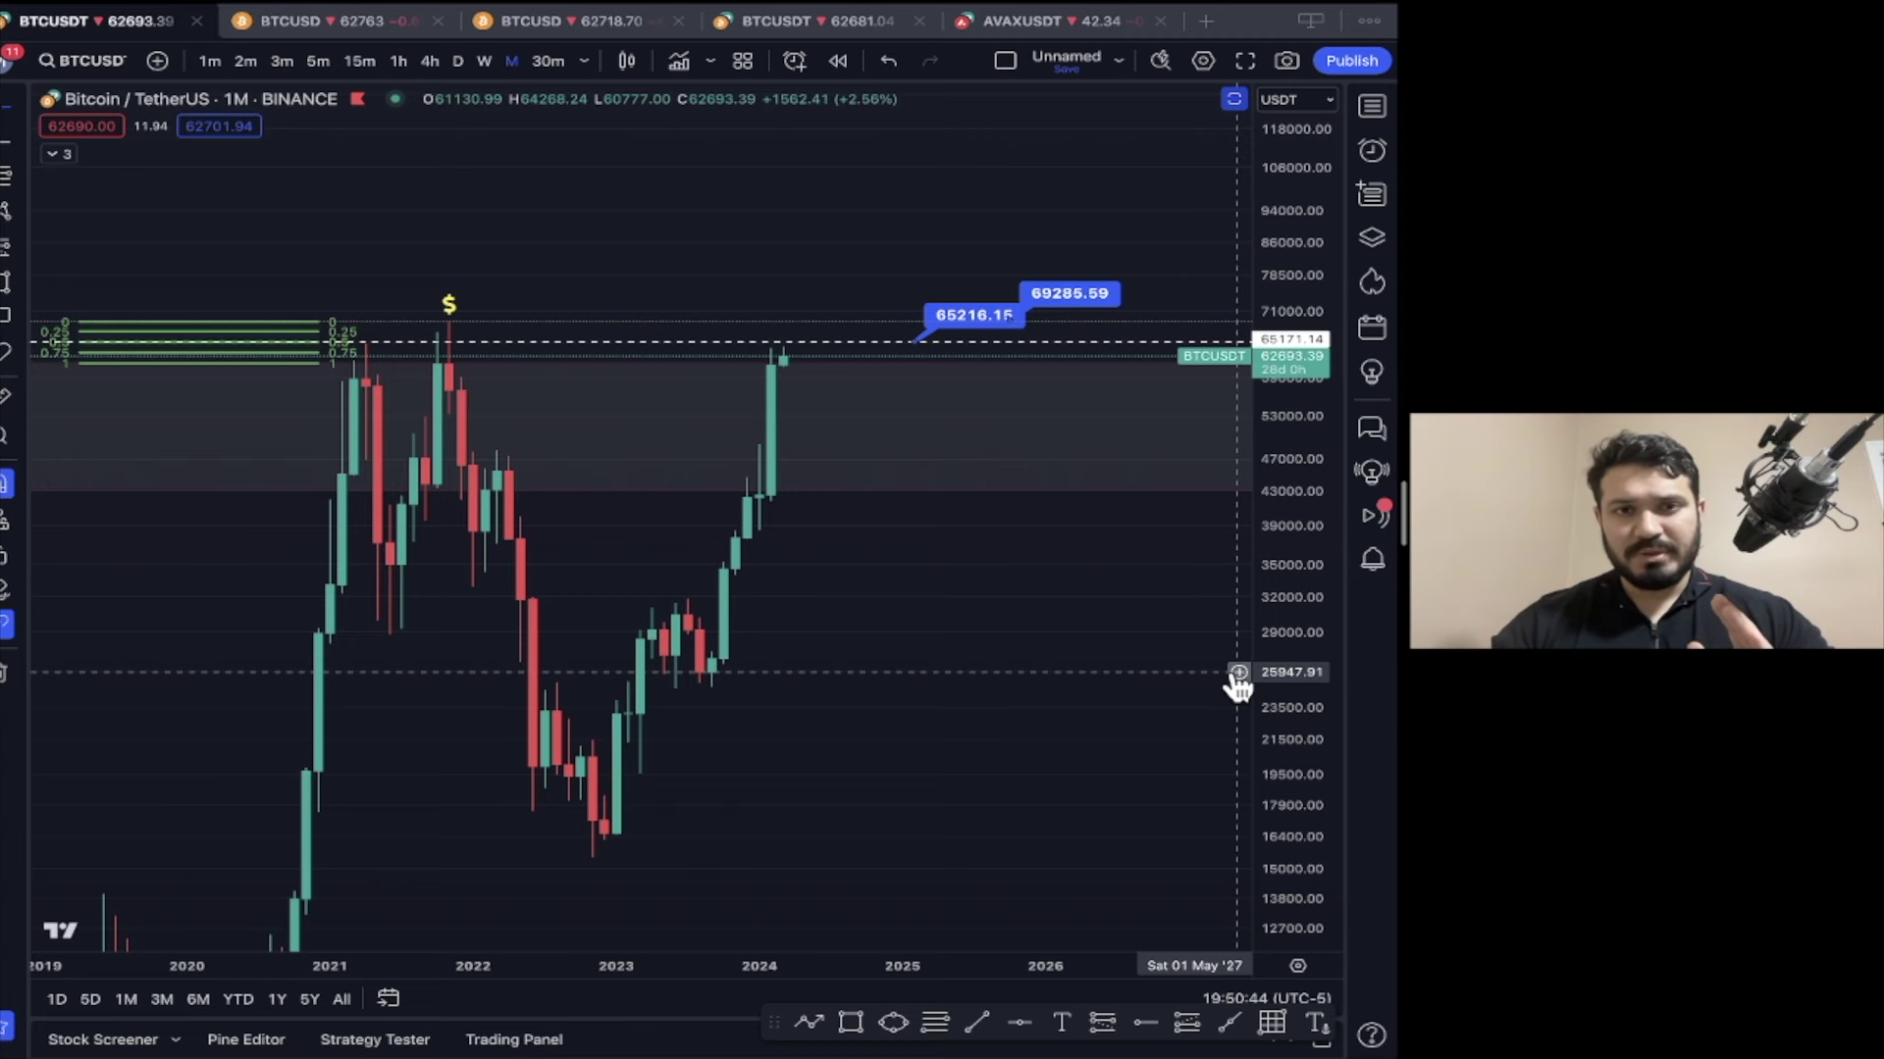
{"action": "left_click_drag", "start_coordinate": [1266, 704], "coordinate": [1267, 605]}
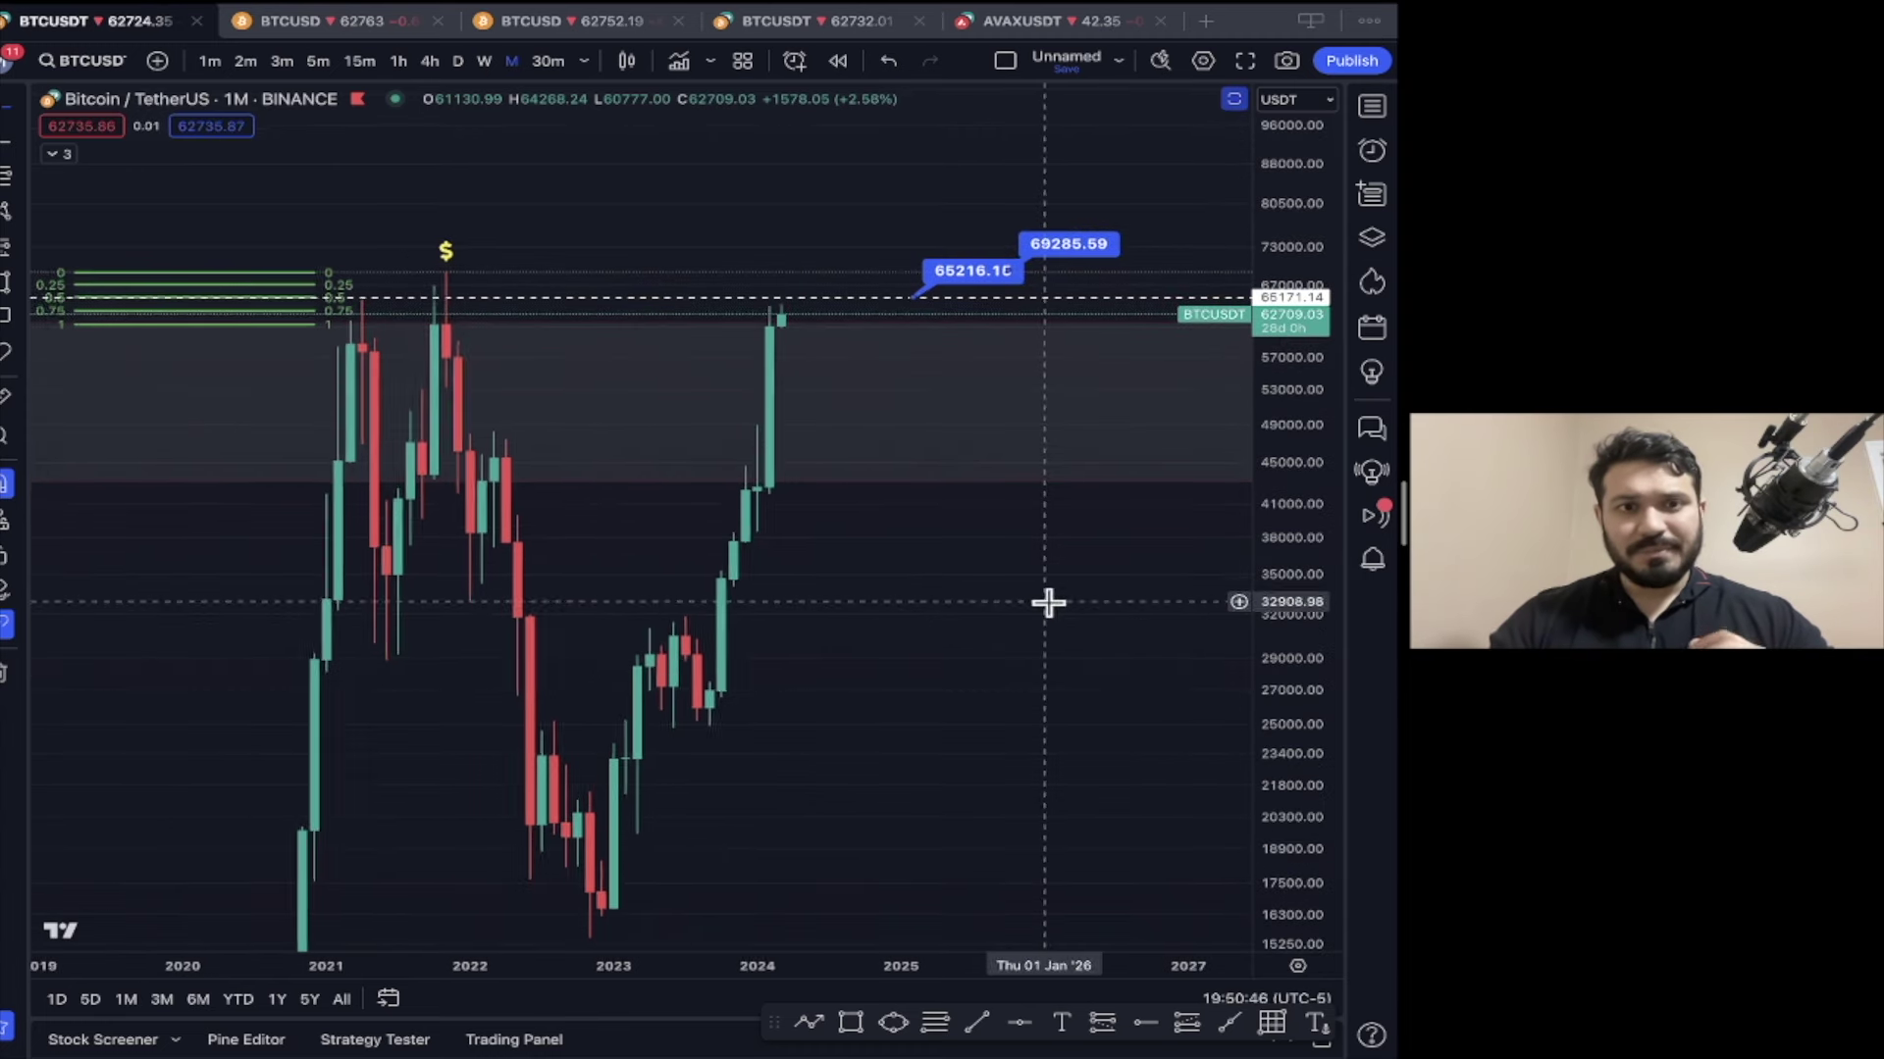
{"action": "scroll", "coordinate": [1046, 602], "scroll_direction": "up", "scroll_amount": 1}
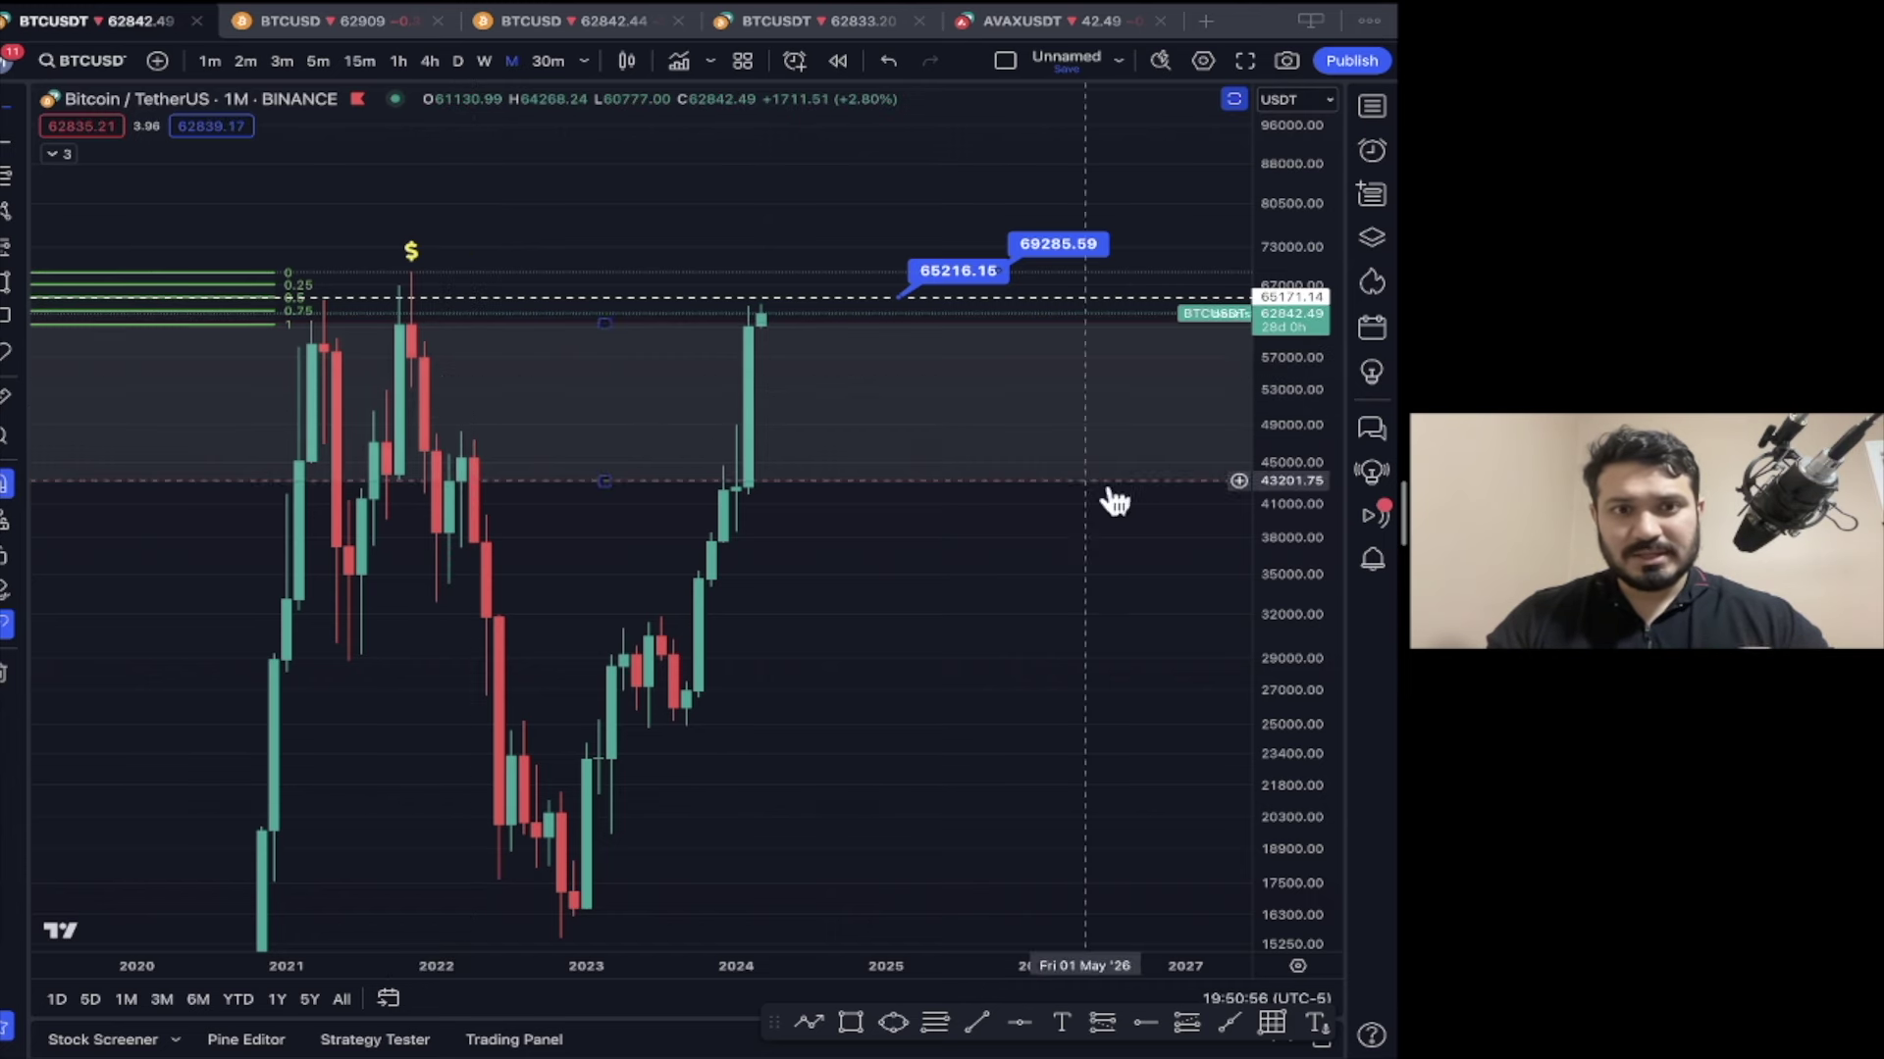
{"action": "left_click_drag", "start_coordinate": [1282, 581], "coordinate": [1275, 440]}
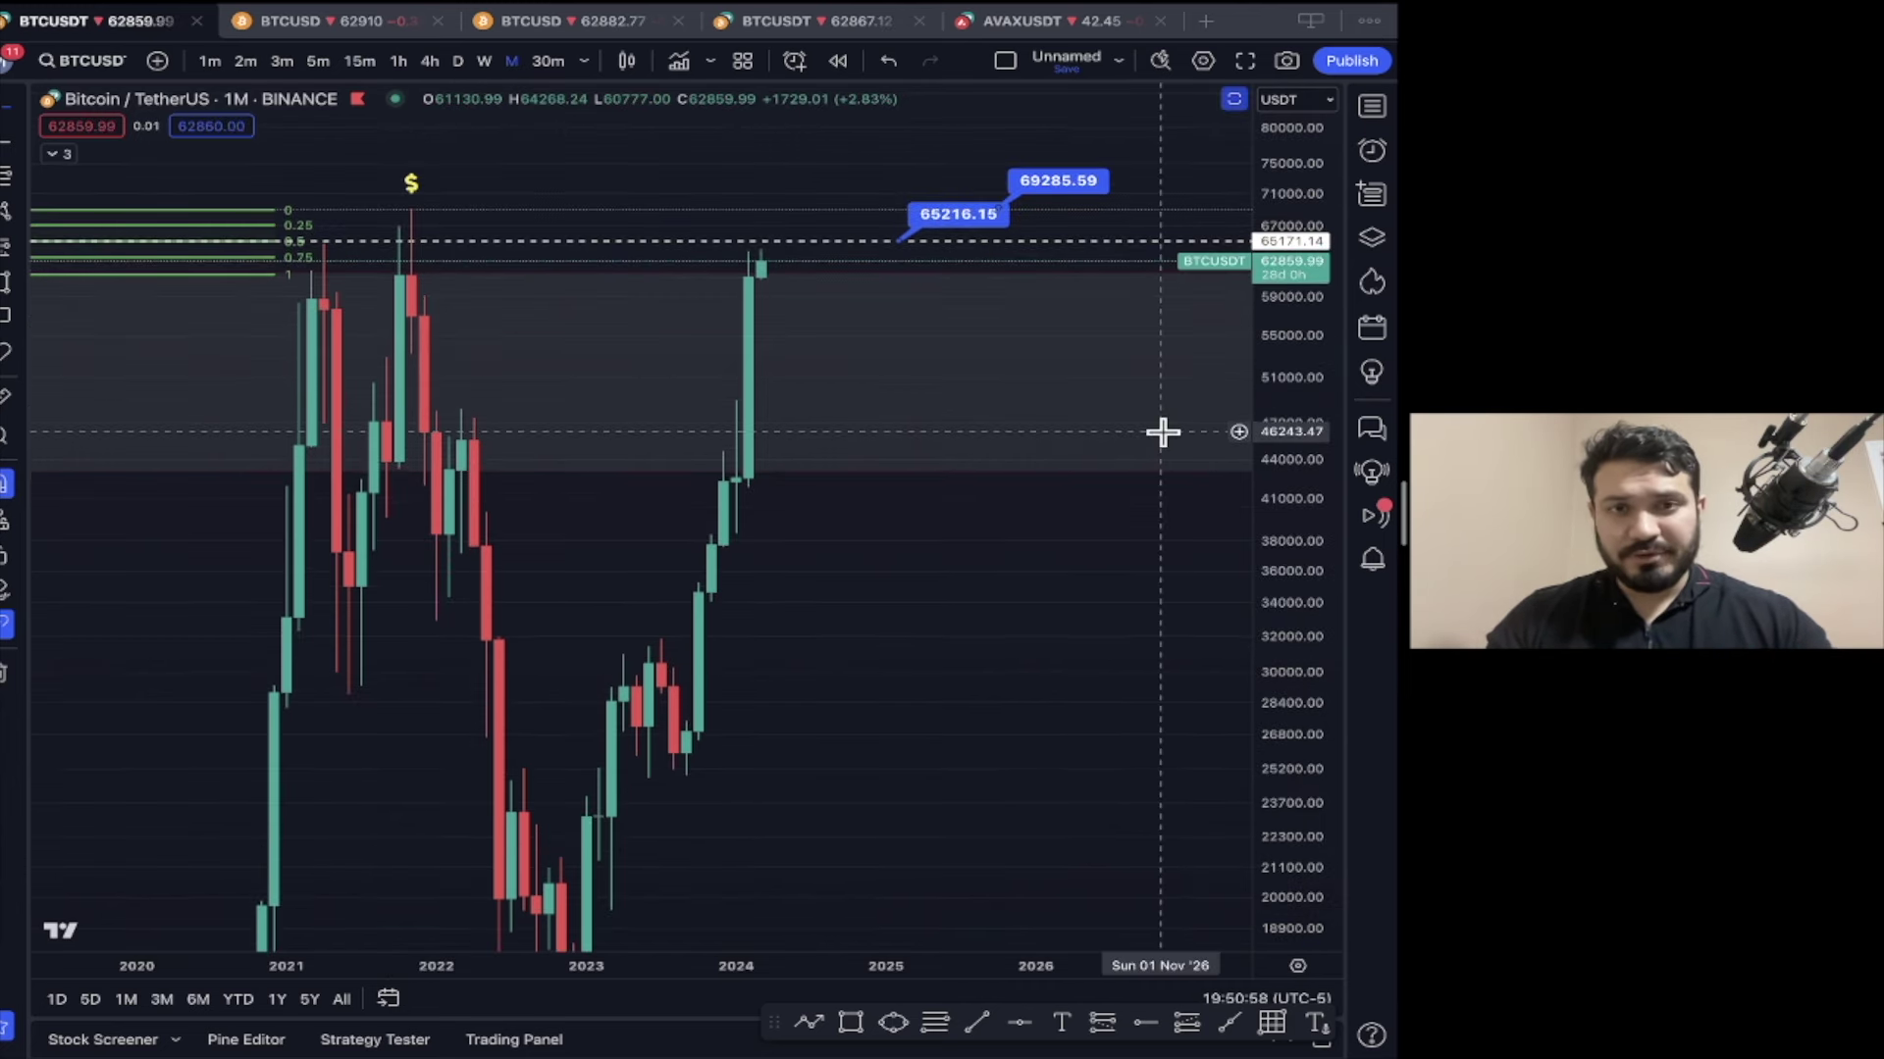
{"action": "scroll", "coordinate": [1161, 433], "scroll_direction": "down", "scroll_amount": 3}
{"action": "scroll", "coordinate": [1216, 425], "scroll_direction": "up", "scroll_amount": 1}
{"action": "left_click_drag", "start_coordinate": [1286, 371], "coordinate": [1284, 595]}
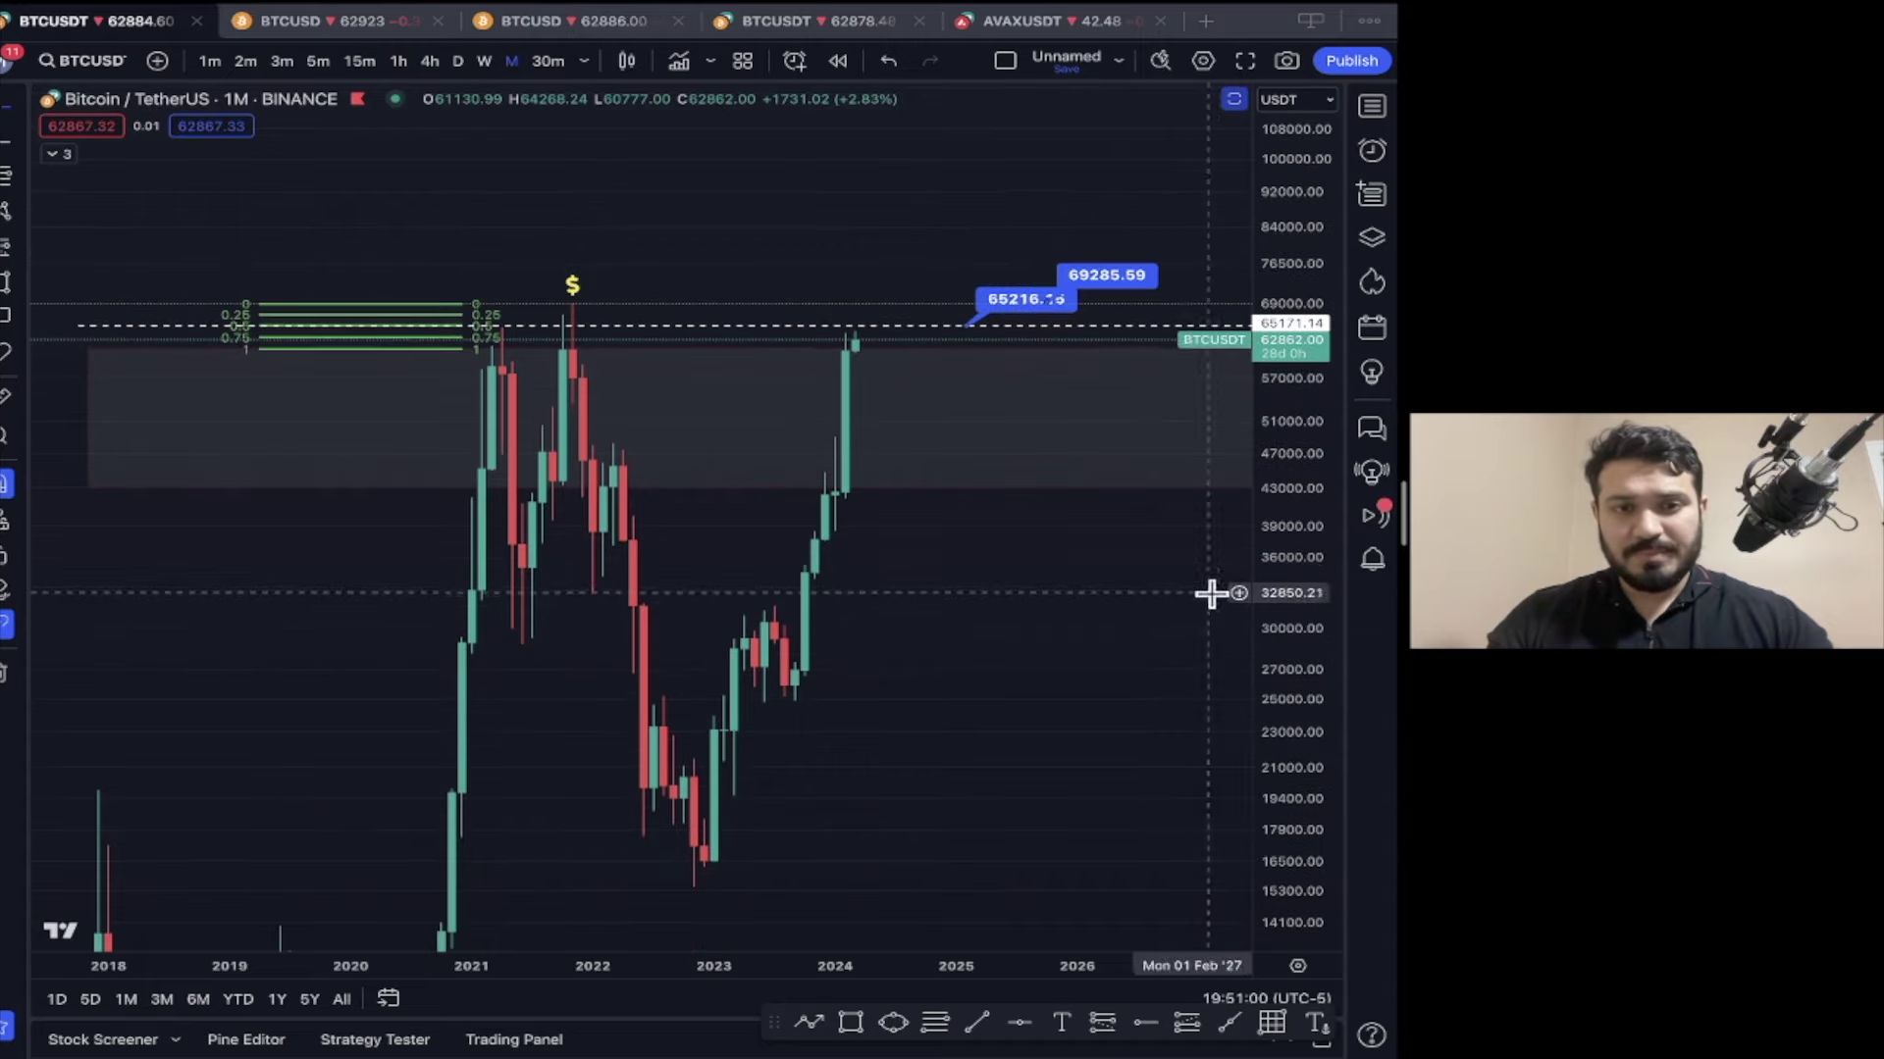
{"action": "scroll", "coordinate": [1084, 589], "scroll_direction": "up", "scroll_amount": 2}
{"action": "left_click_drag", "start_coordinate": [1048, 586], "coordinate": [1105, 637]}
{"action": "left_click_drag", "start_coordinate": [1286, 668], "coordinate": [1047, 454]}
{"action": "left_click_drag", "start_coordinate": [1317, 551], "coordinate": [1293, 436]}
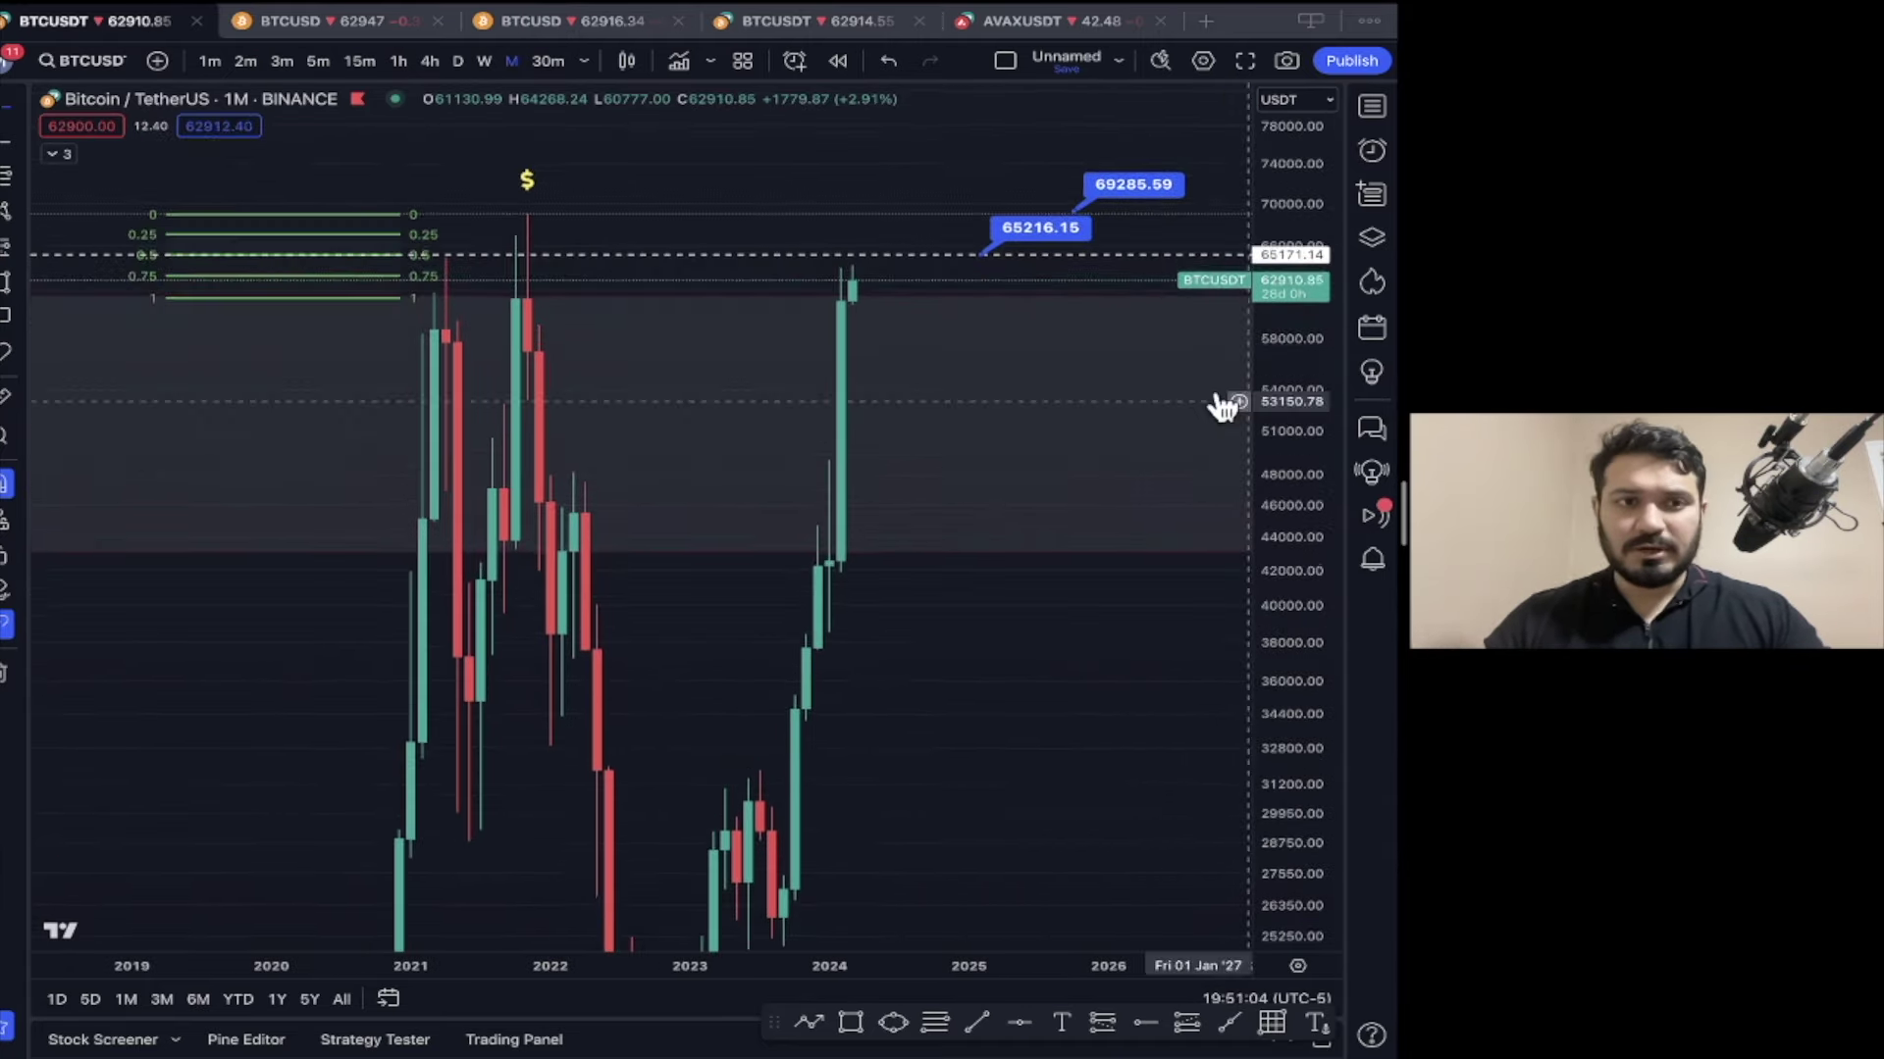
{"action": "scroll", "coordinate": [785, 231], "scroll_direction": "down", "scroll_amount": 2}
{"action": "left_click_drag", "start_coordinate": [769, 206], "coordinate": [841, 261]}
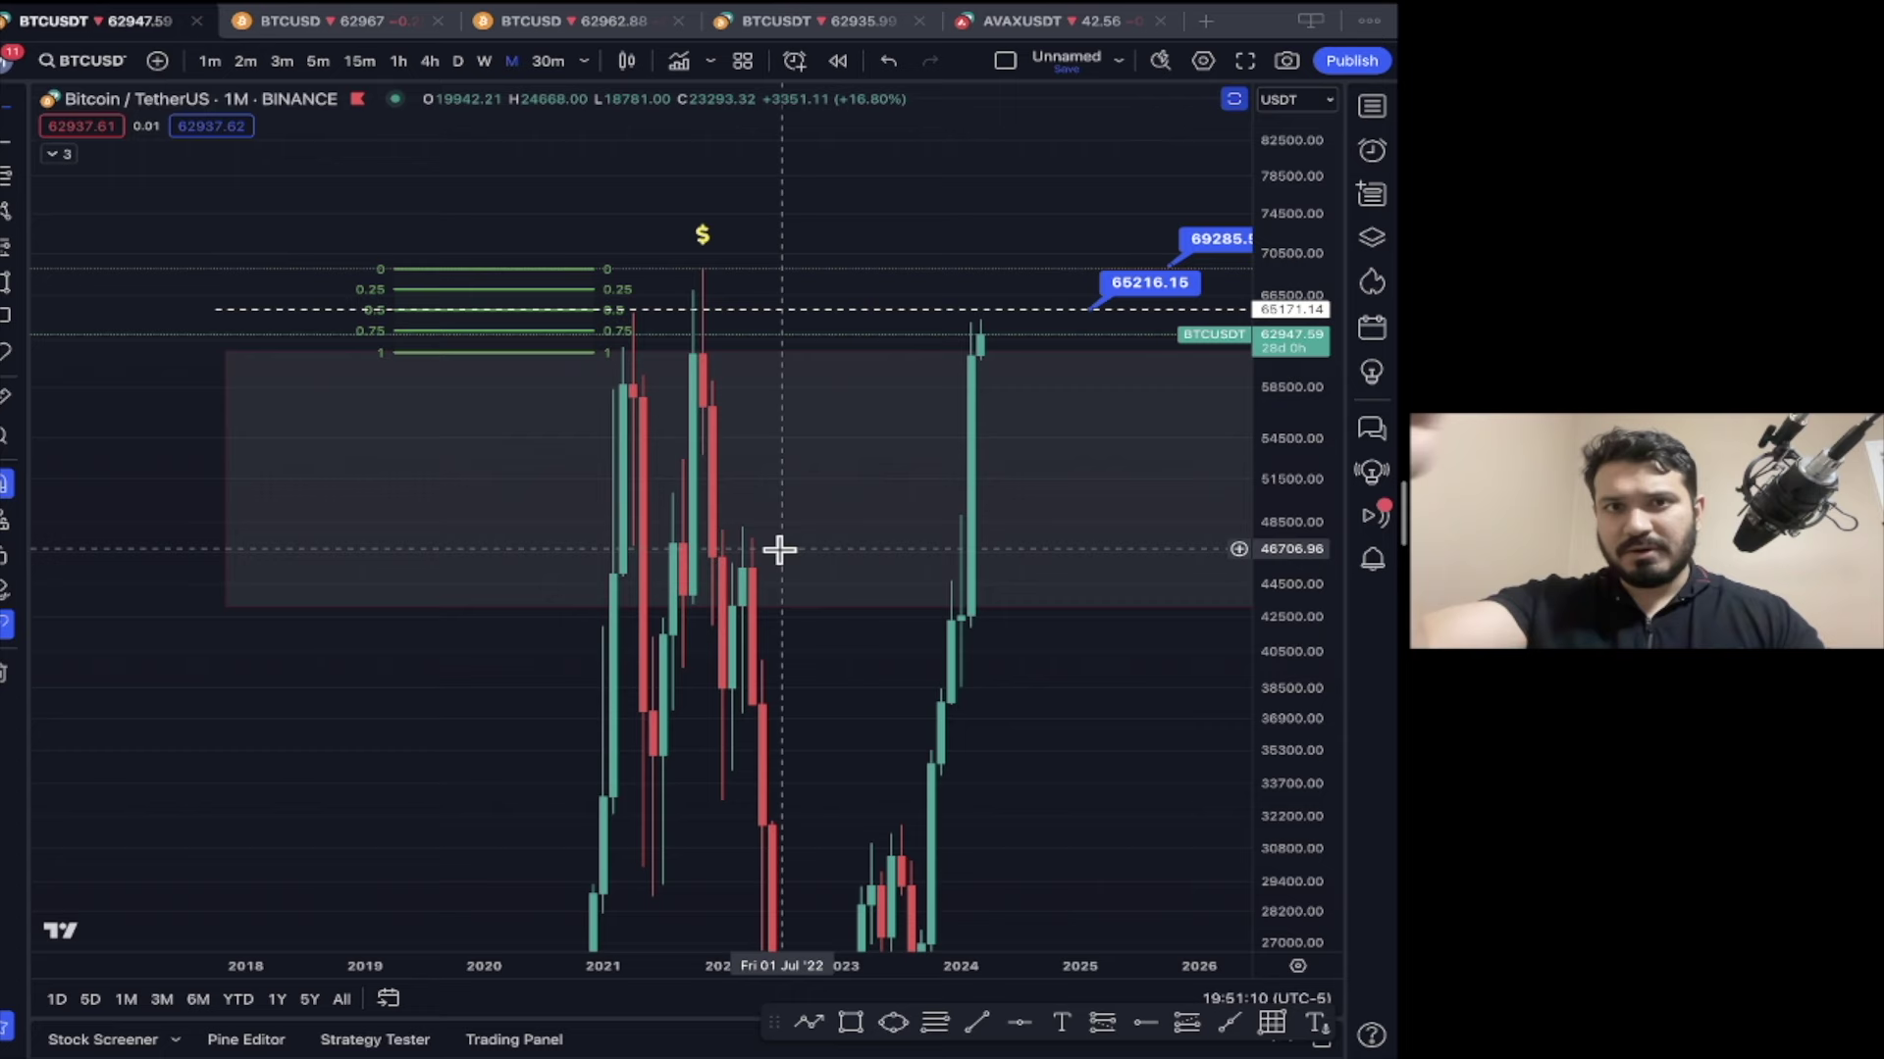
- Inspect the 0 to 1 retracement levels above the monthly order block, including the 65216.15 and 69285.59 price labels
{"action": "left_click_drag", "start_coordinate": [1325, 616], "coordinate": [1324, 422]}
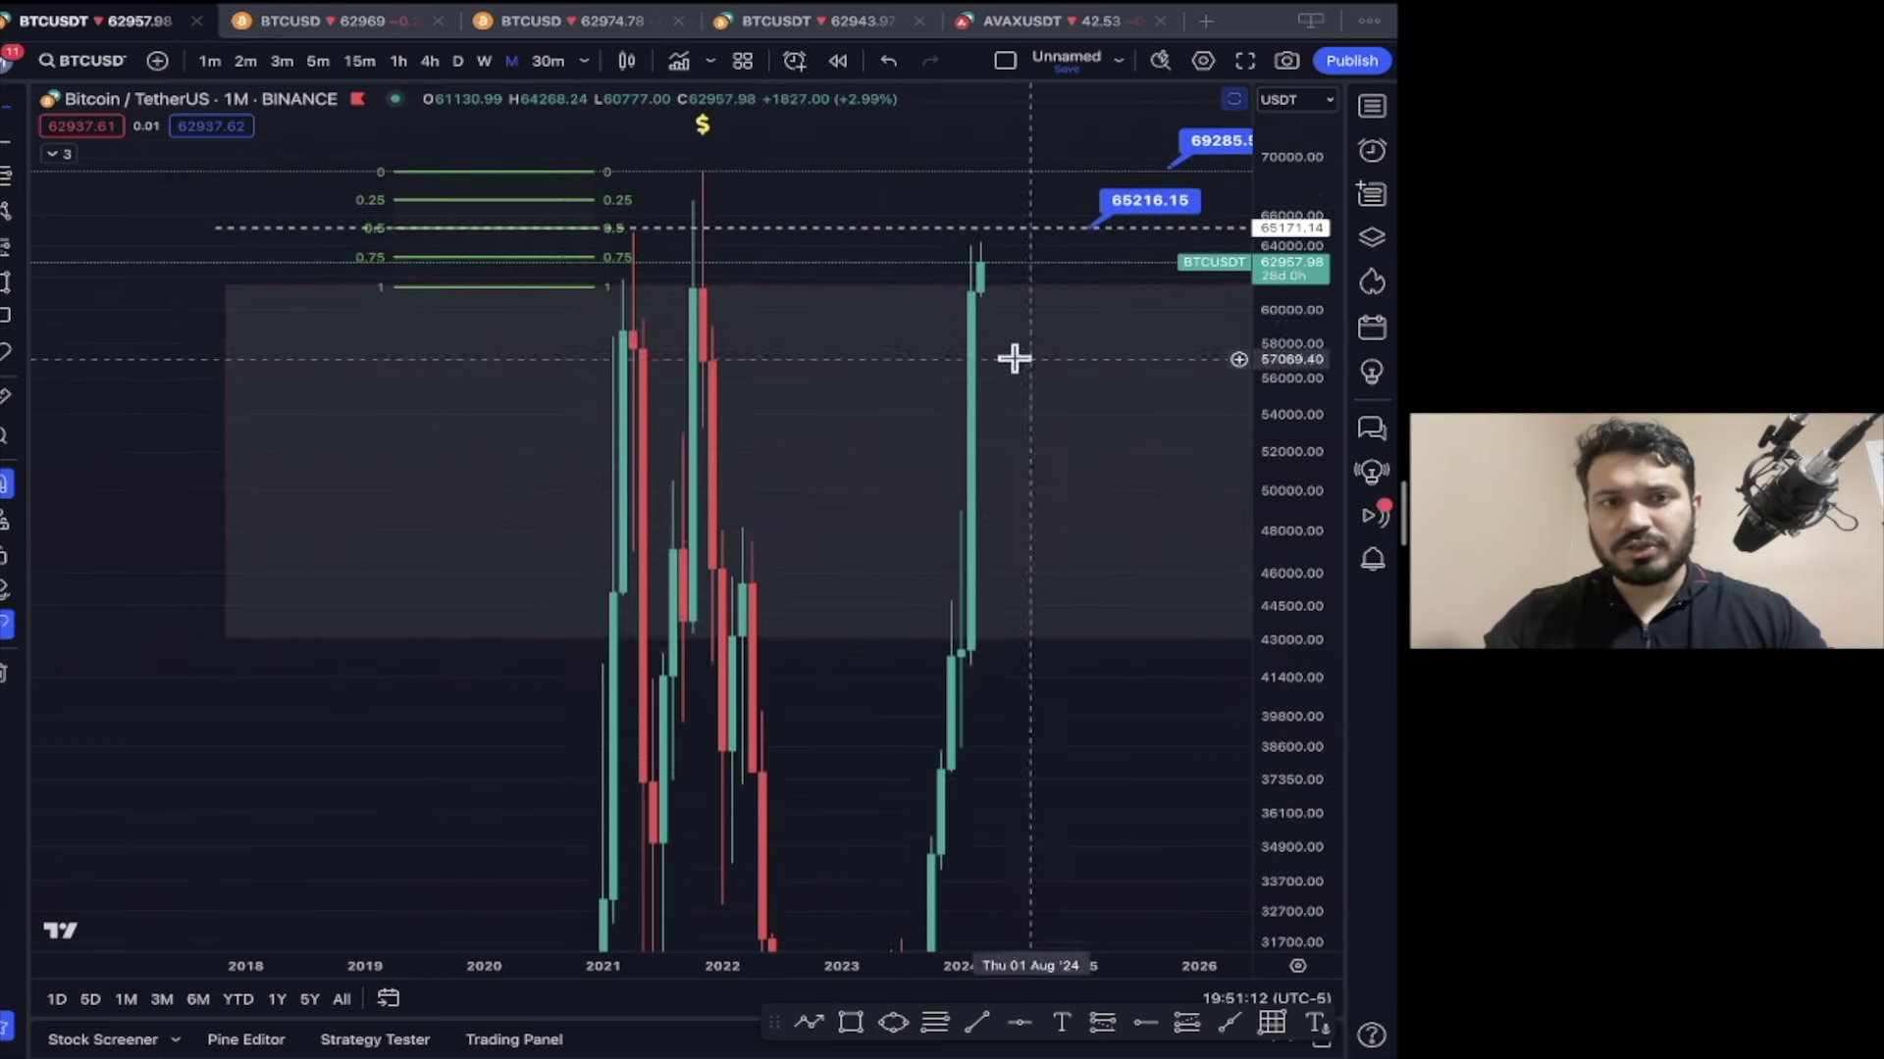
{"action": "scroll", "coordinate": [1011, 356], "scroll_direction": "up", "scroll_amount": 1}
{"action": "left_click_drag", "start_coordinate": [753, 279], "coordinate": [777, 456]}
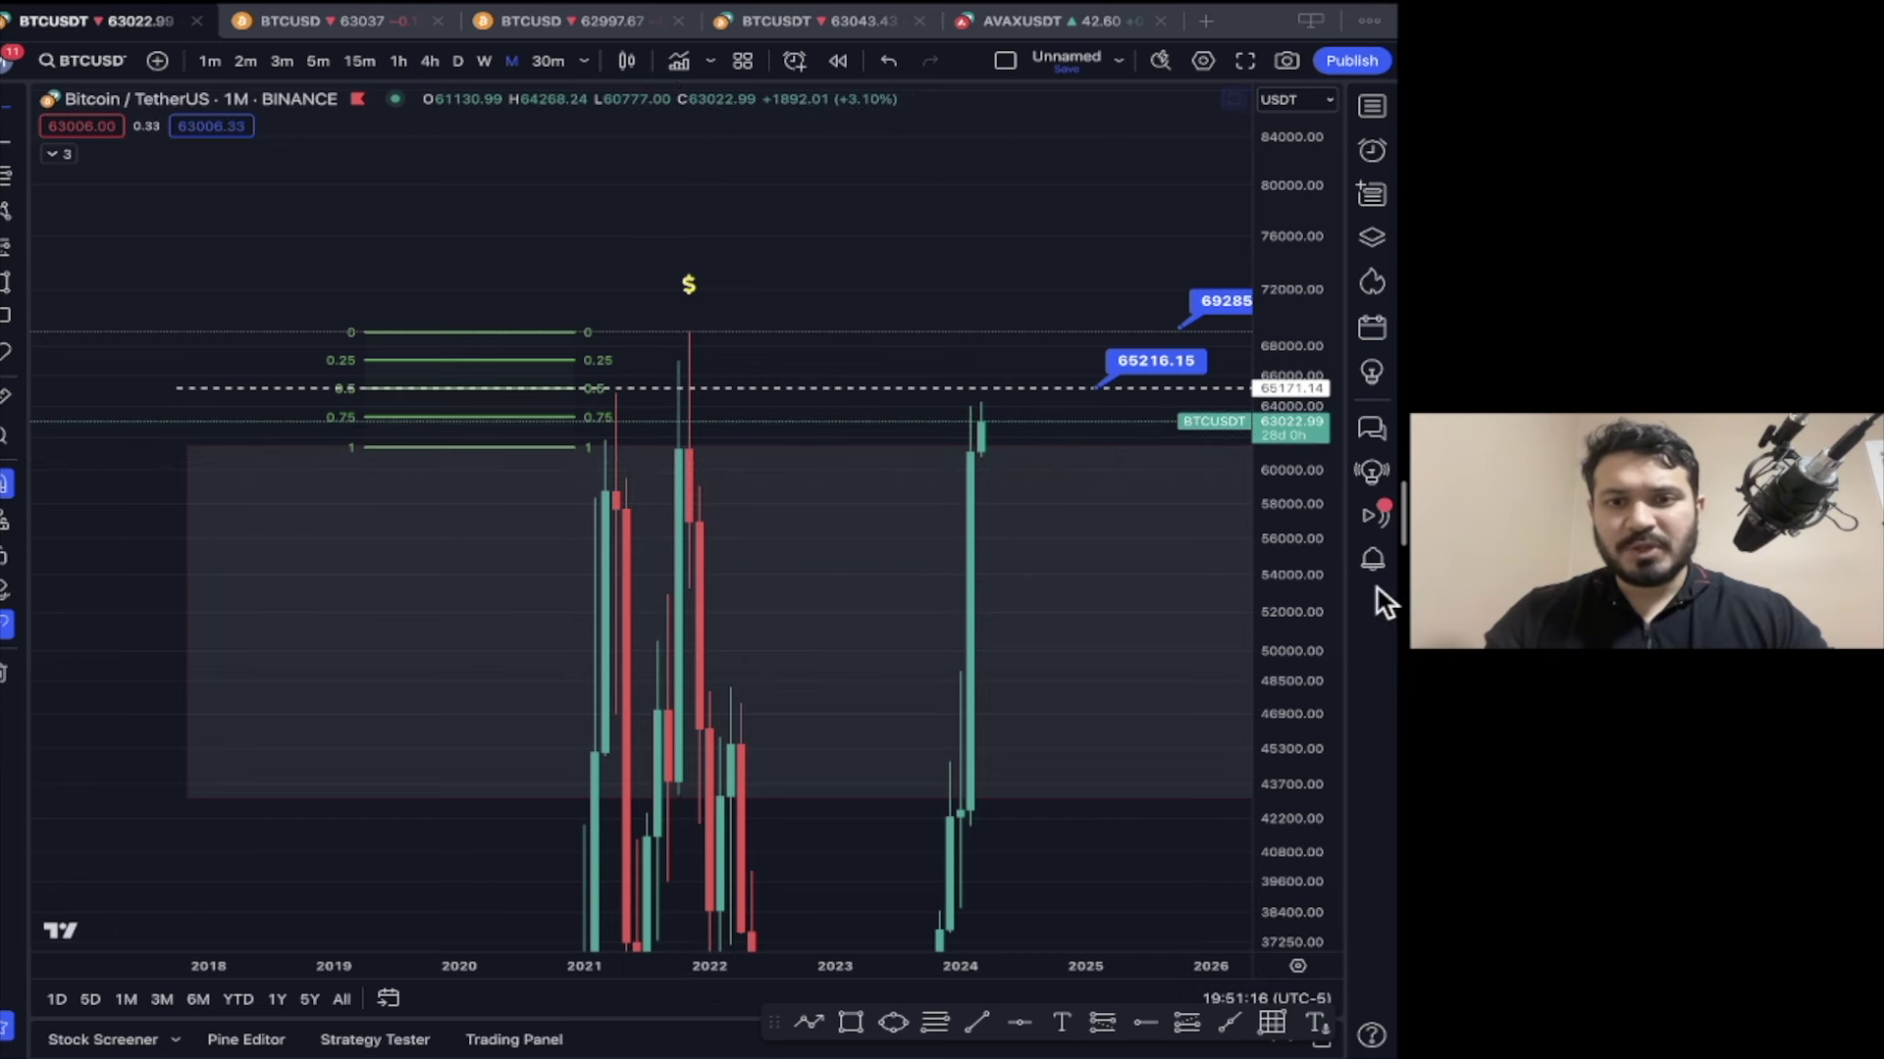
{"action": "left_click_drag", "start_coordinate": [1309, 580], "coordinate": [1280, 376]}
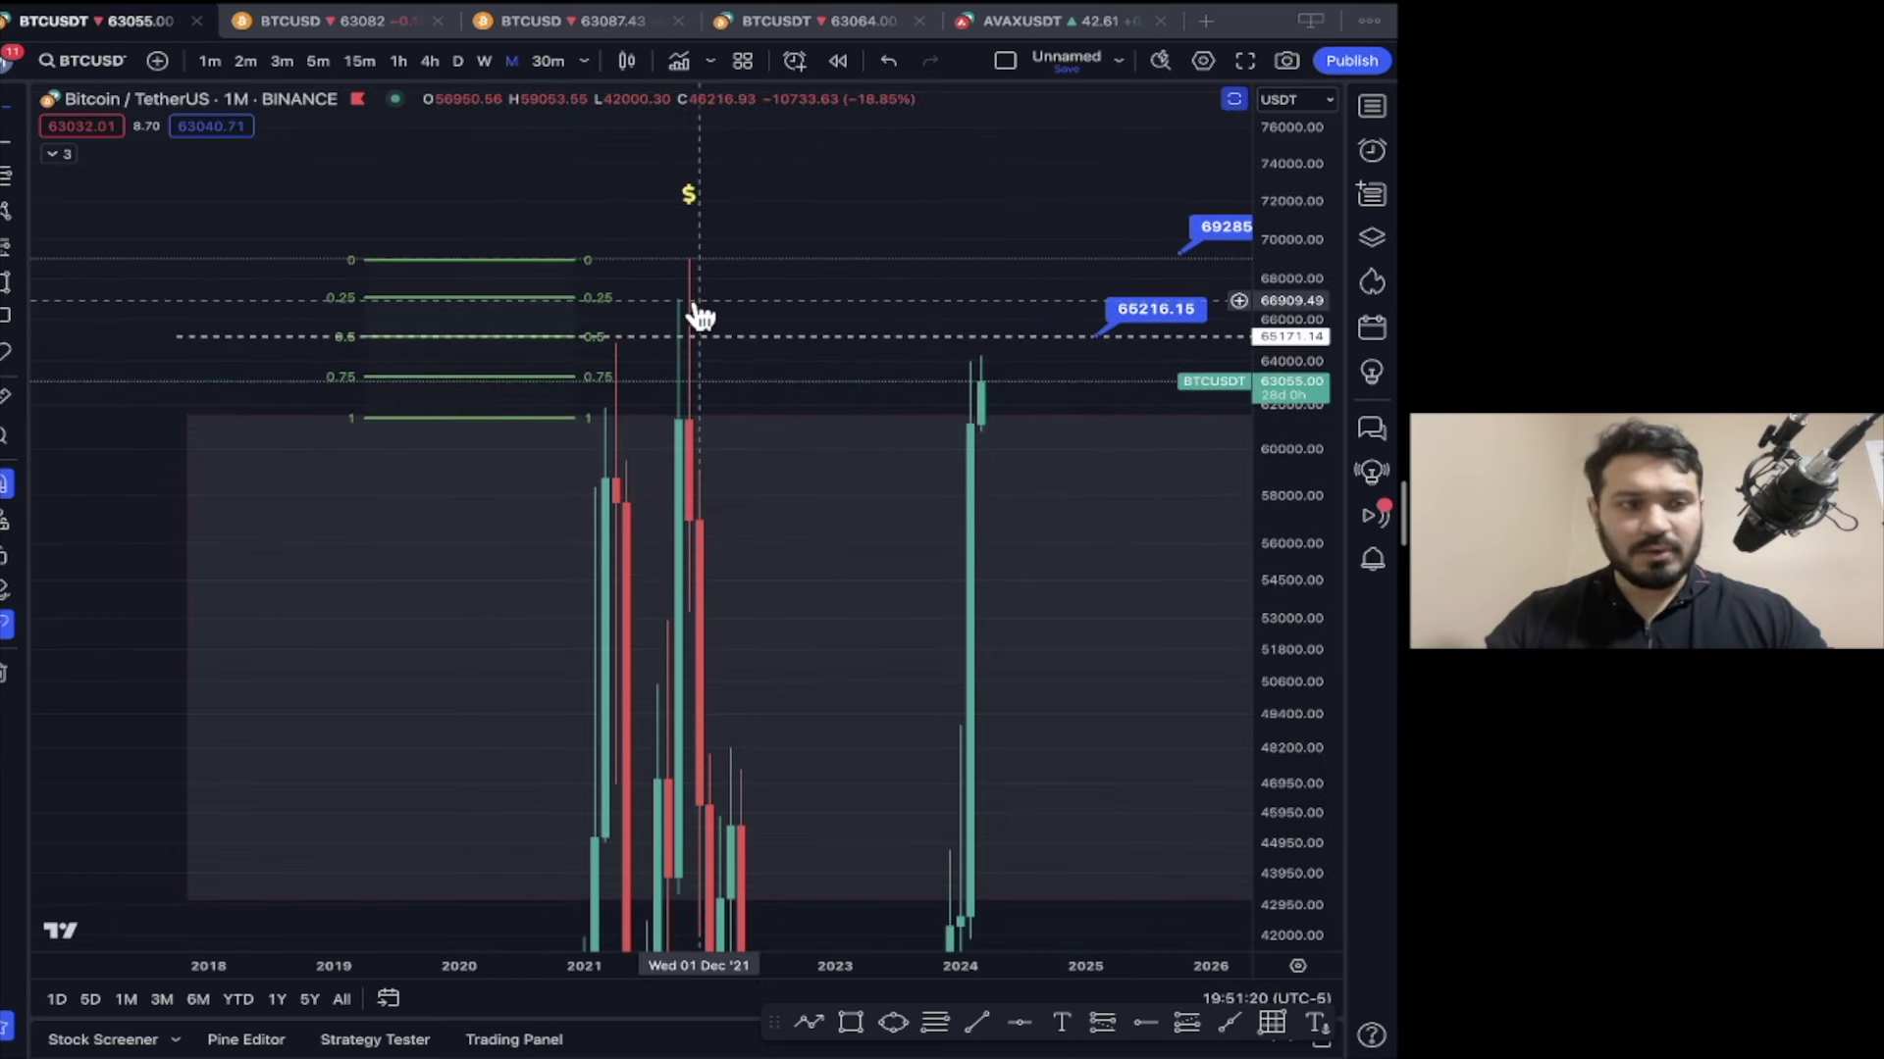
{"action": "left_click_drag", "start_coordinate": [928, 303], "coordinate": [465, 265]}
{"action": "scroll", "coordinate": [1006, 345], "scroll_direction": "down", "scroll_amount": 4}
{"action": "left_click_drag", "start_coordinate": [1286, 324], "coordinate": [1282, 551]}
{"action": "scroll", "coordinate": [1246, 574], "scroll_direction": "up", "scroll_amount": 1}
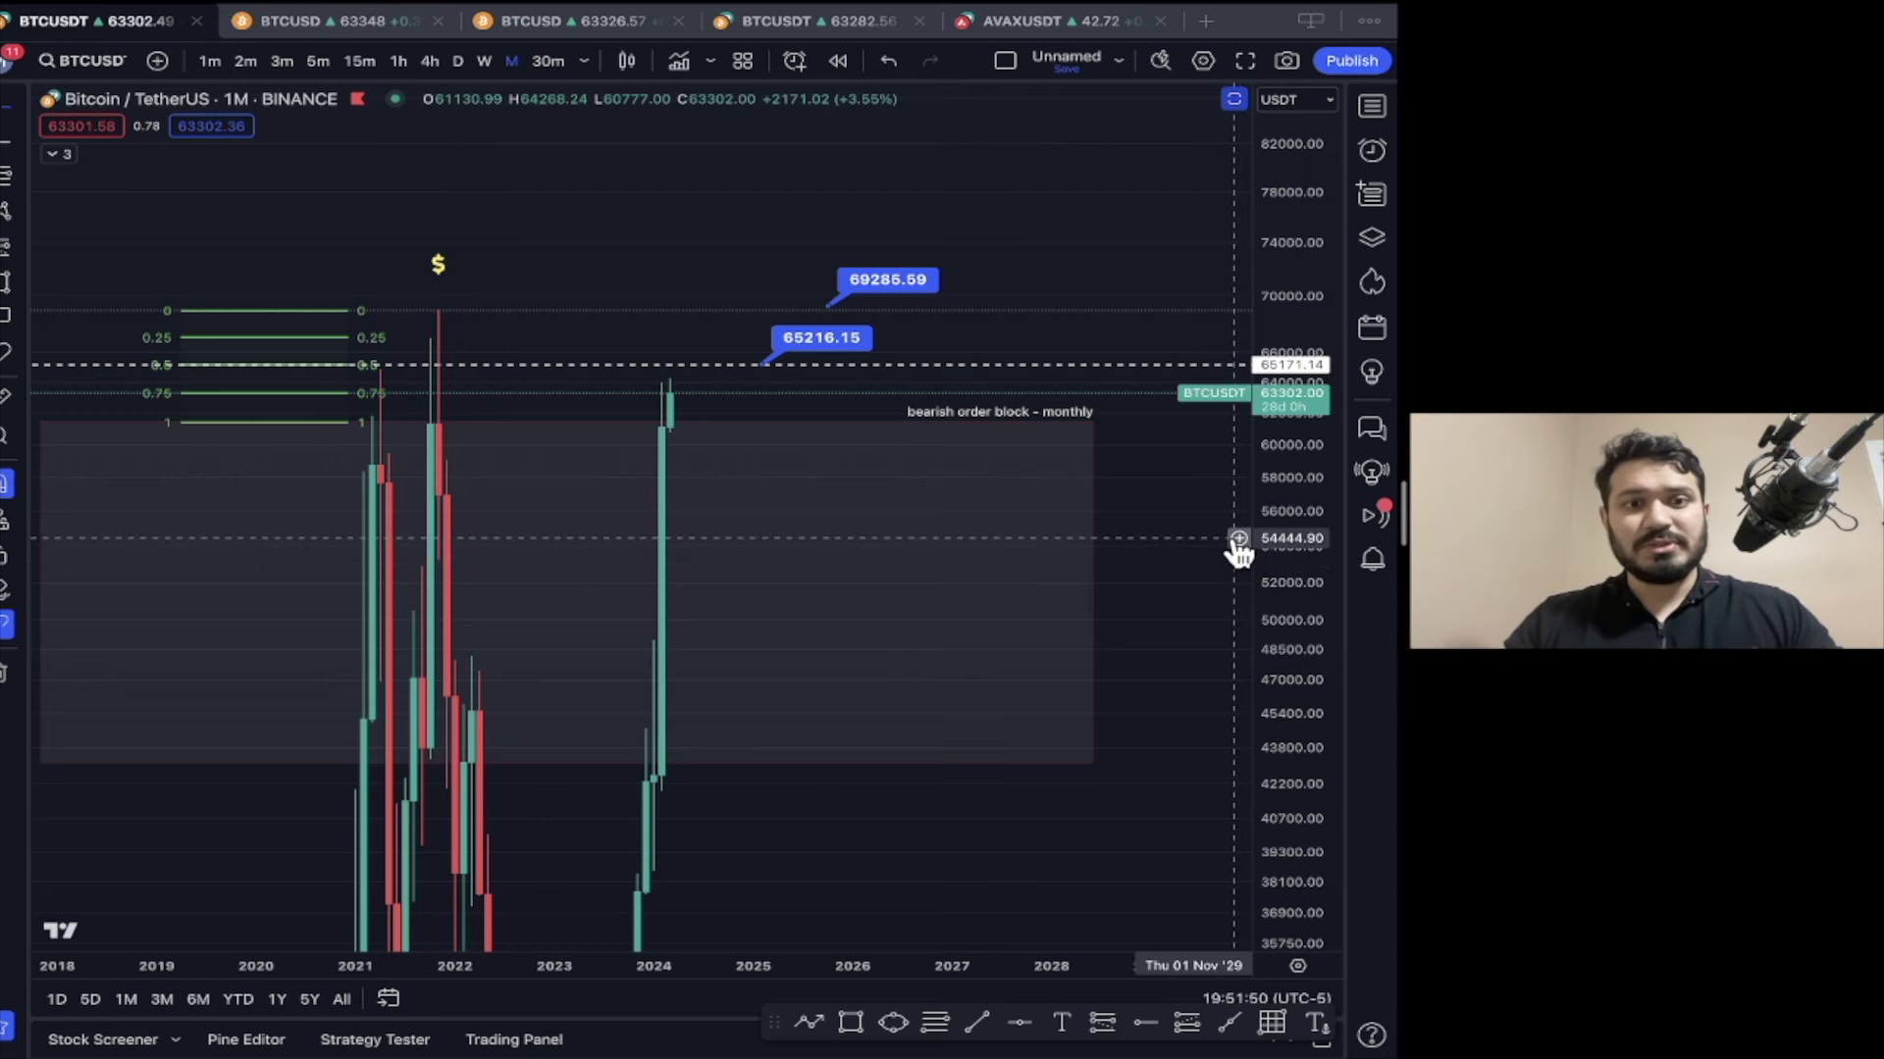
{"action": "scroll", "coordinate": [1238, 549], "scroll_direction": "up", "scroll_amount": 1}
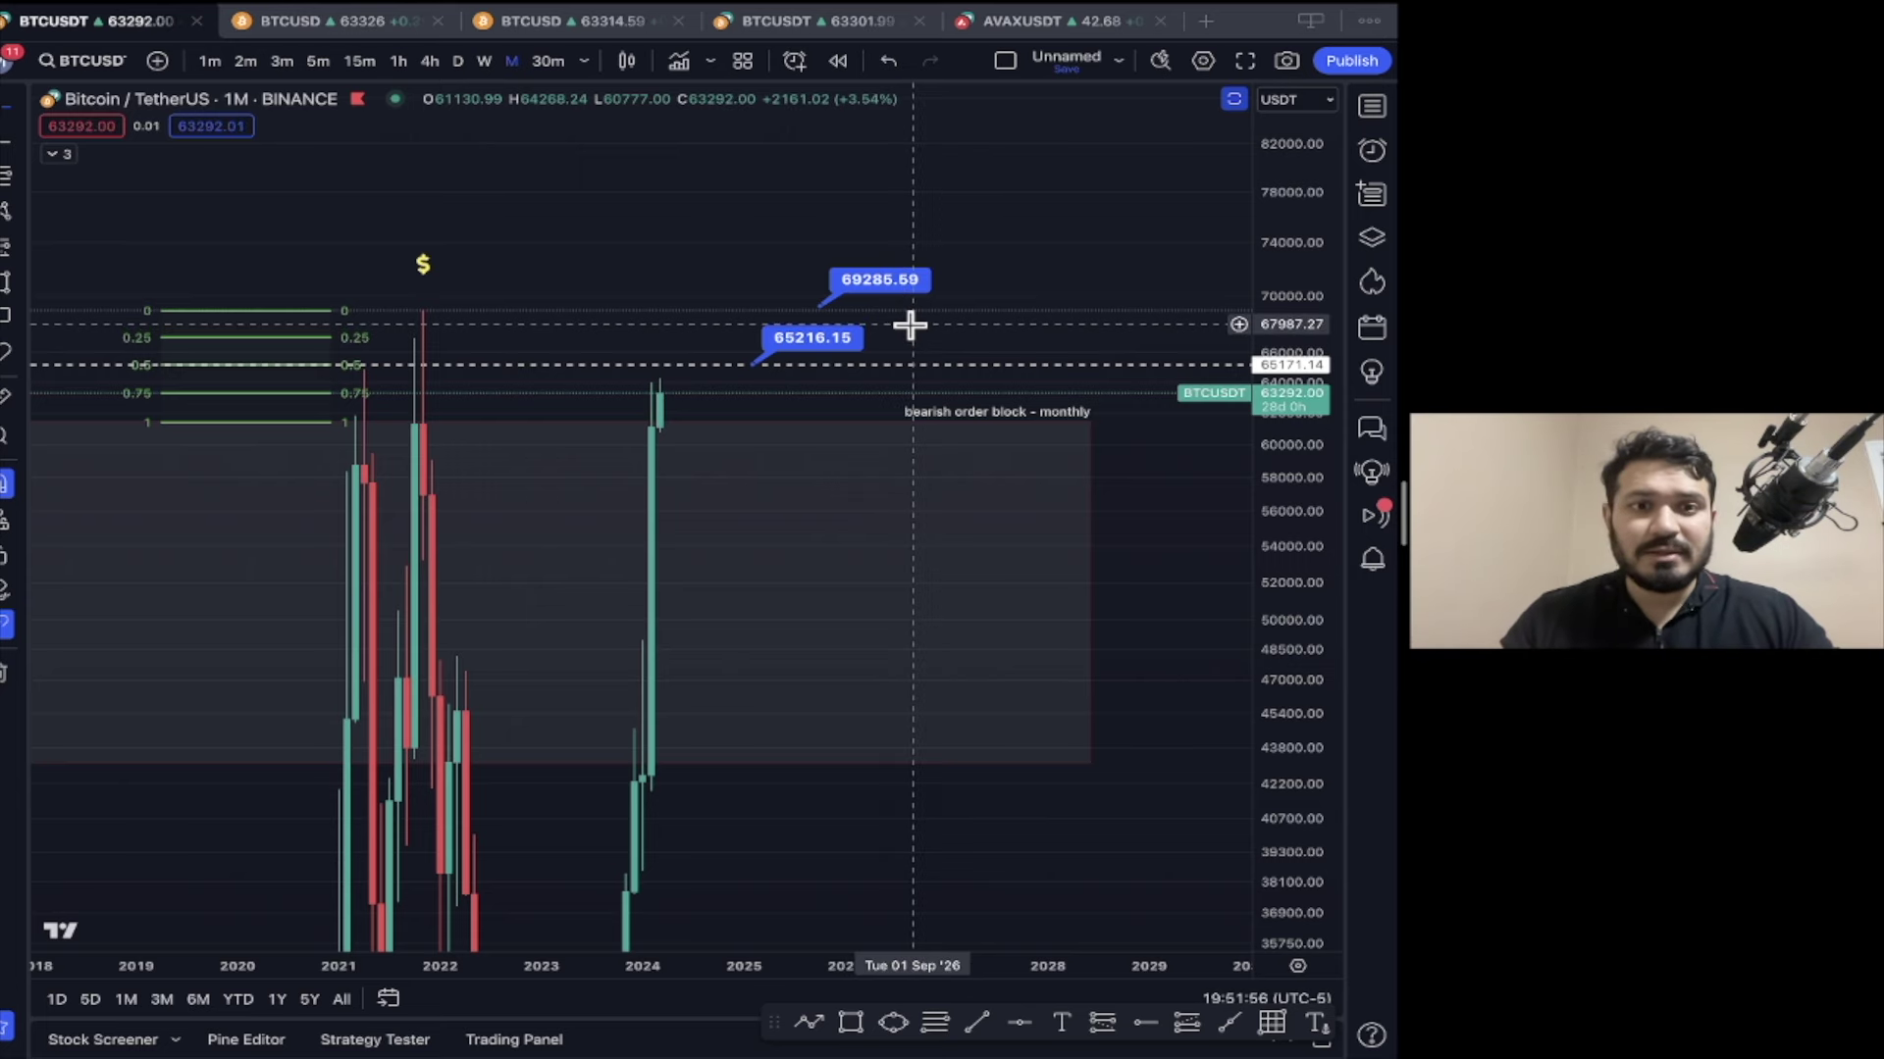
- Open the Bitstamp BTCUSD monthly chart and examine the monthly ifvg zone between 48231 and 53256
{"action": "left_click", "coordinate": [304, 28]}
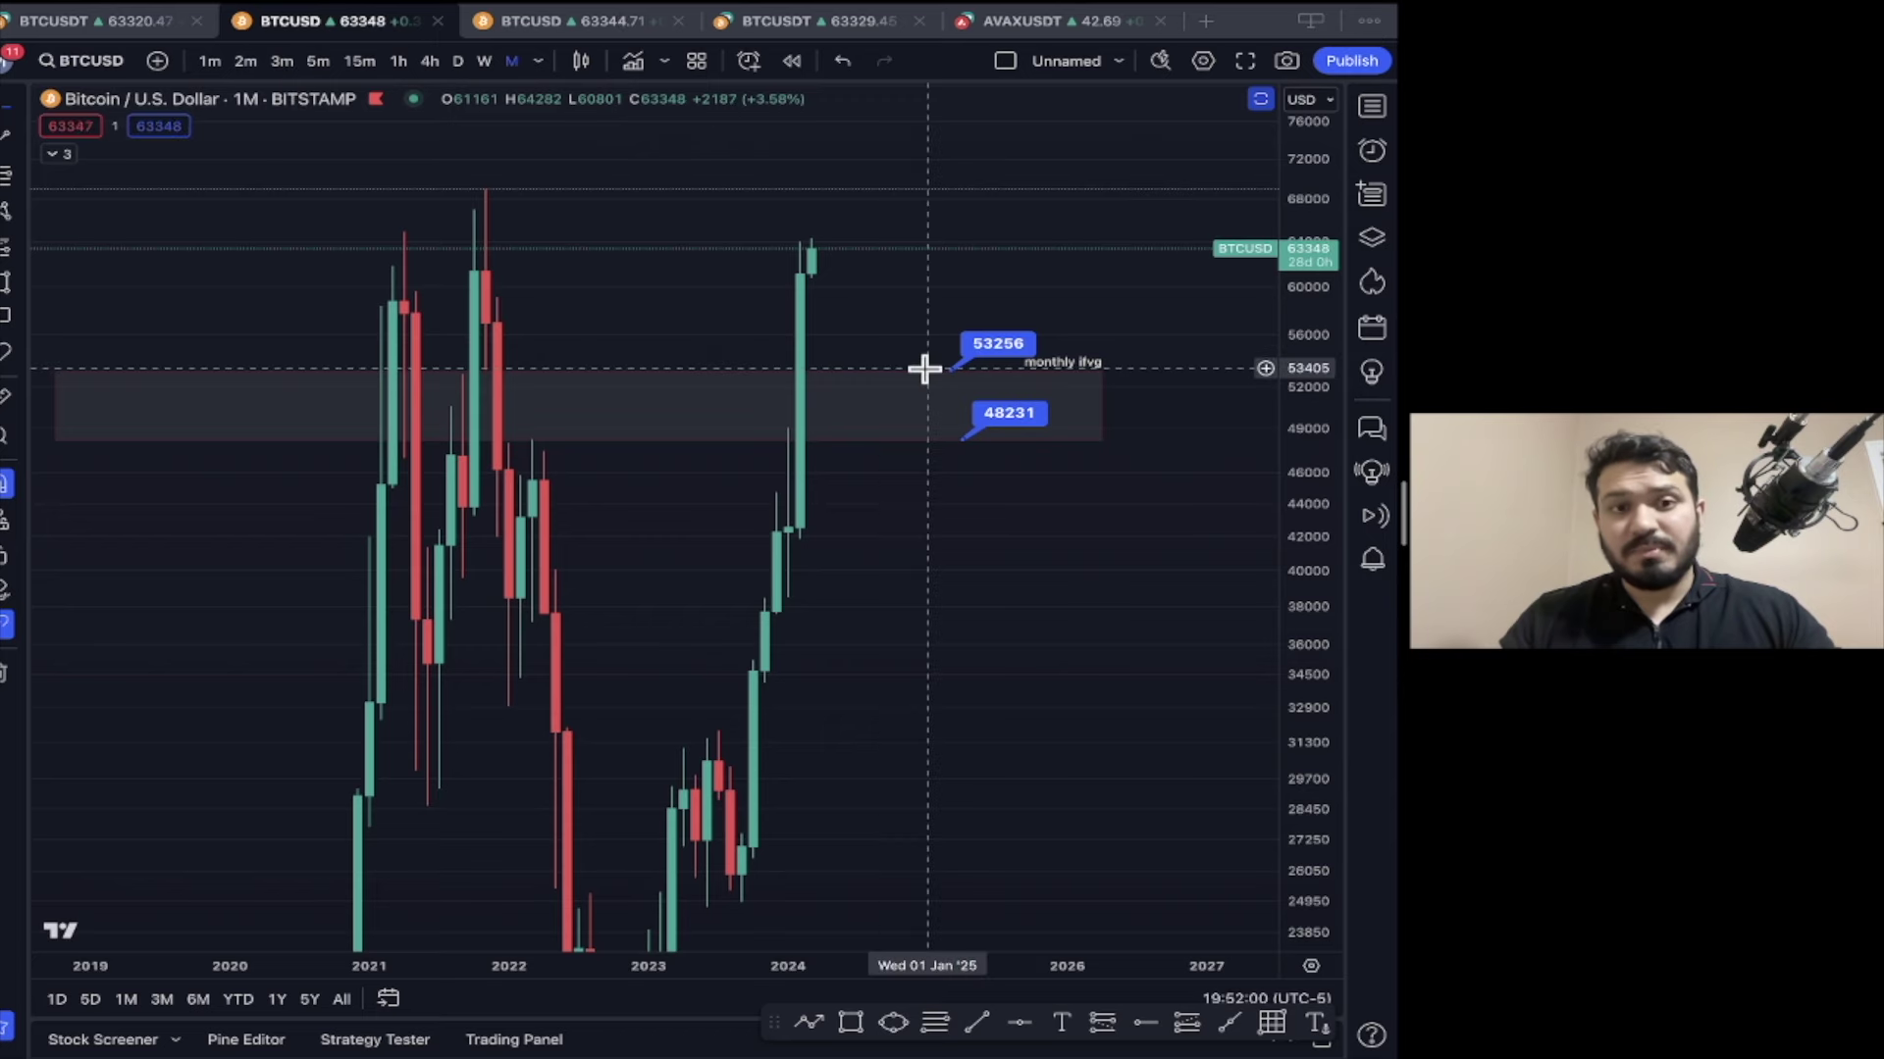
{"action": "scroll", "coordinate": [936, 355], "scroll_direction": "up", "scroll_amount": 1}
{"action": "left_click_drag", "start_coordinate": [916, 311], "coordinate": [887, 404]}
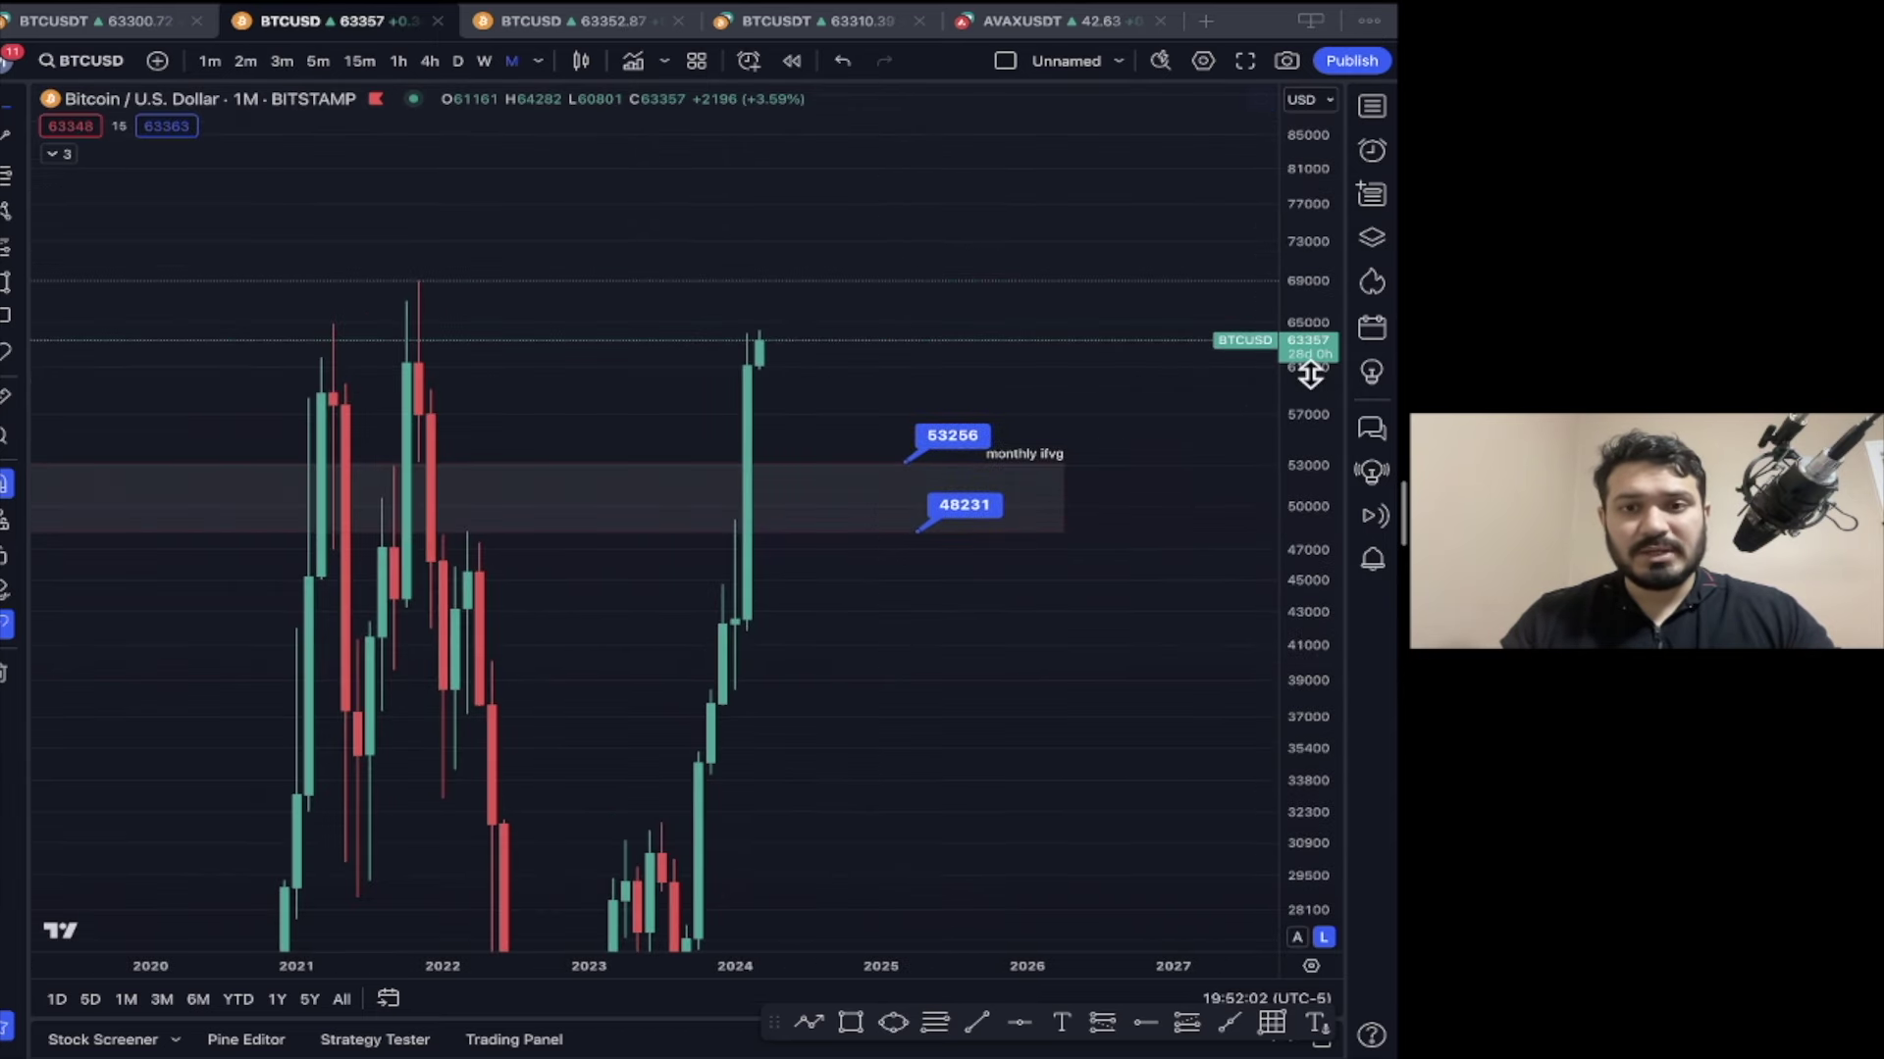
{"action": "left_click_drag", "start_coordinate": [1308, 370], "coordinate": [1291, 513]}
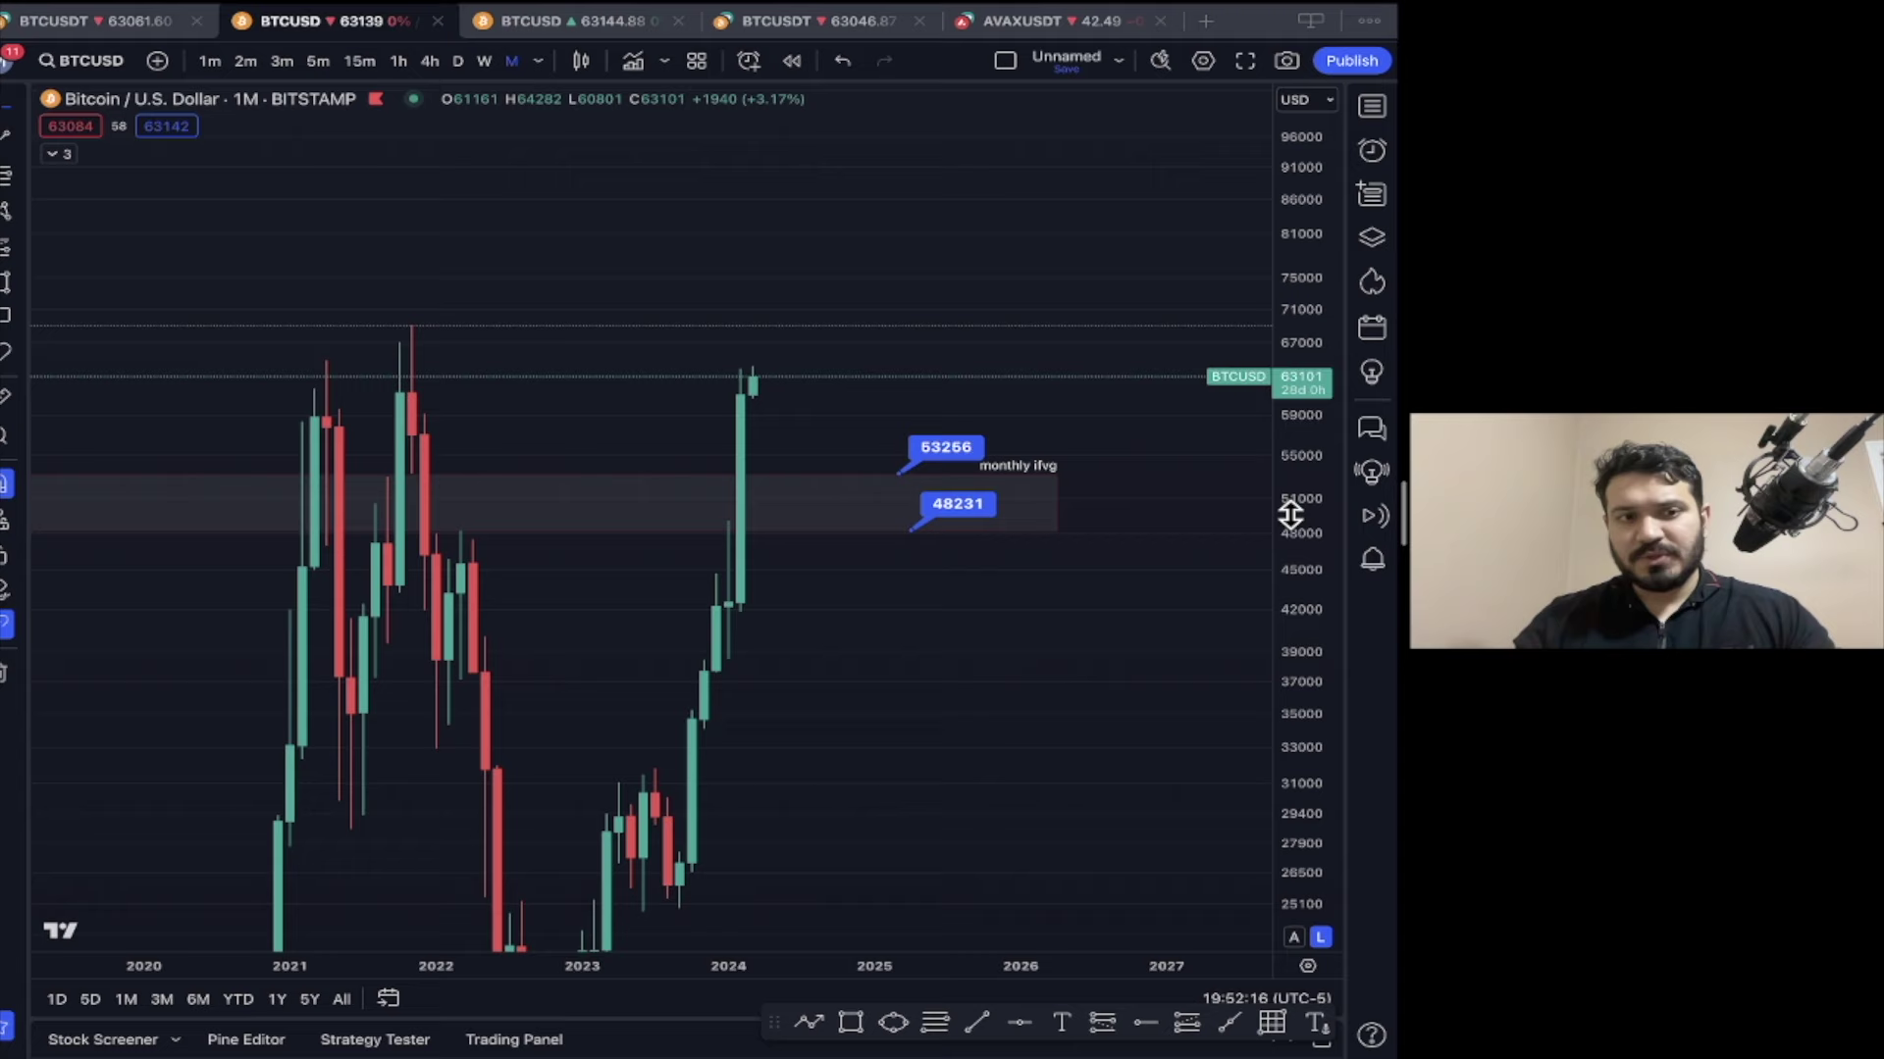
{"action": "scroll", "coordinate": [1256, 524], "scroll_direction": "up", "scroll_amount": 1}
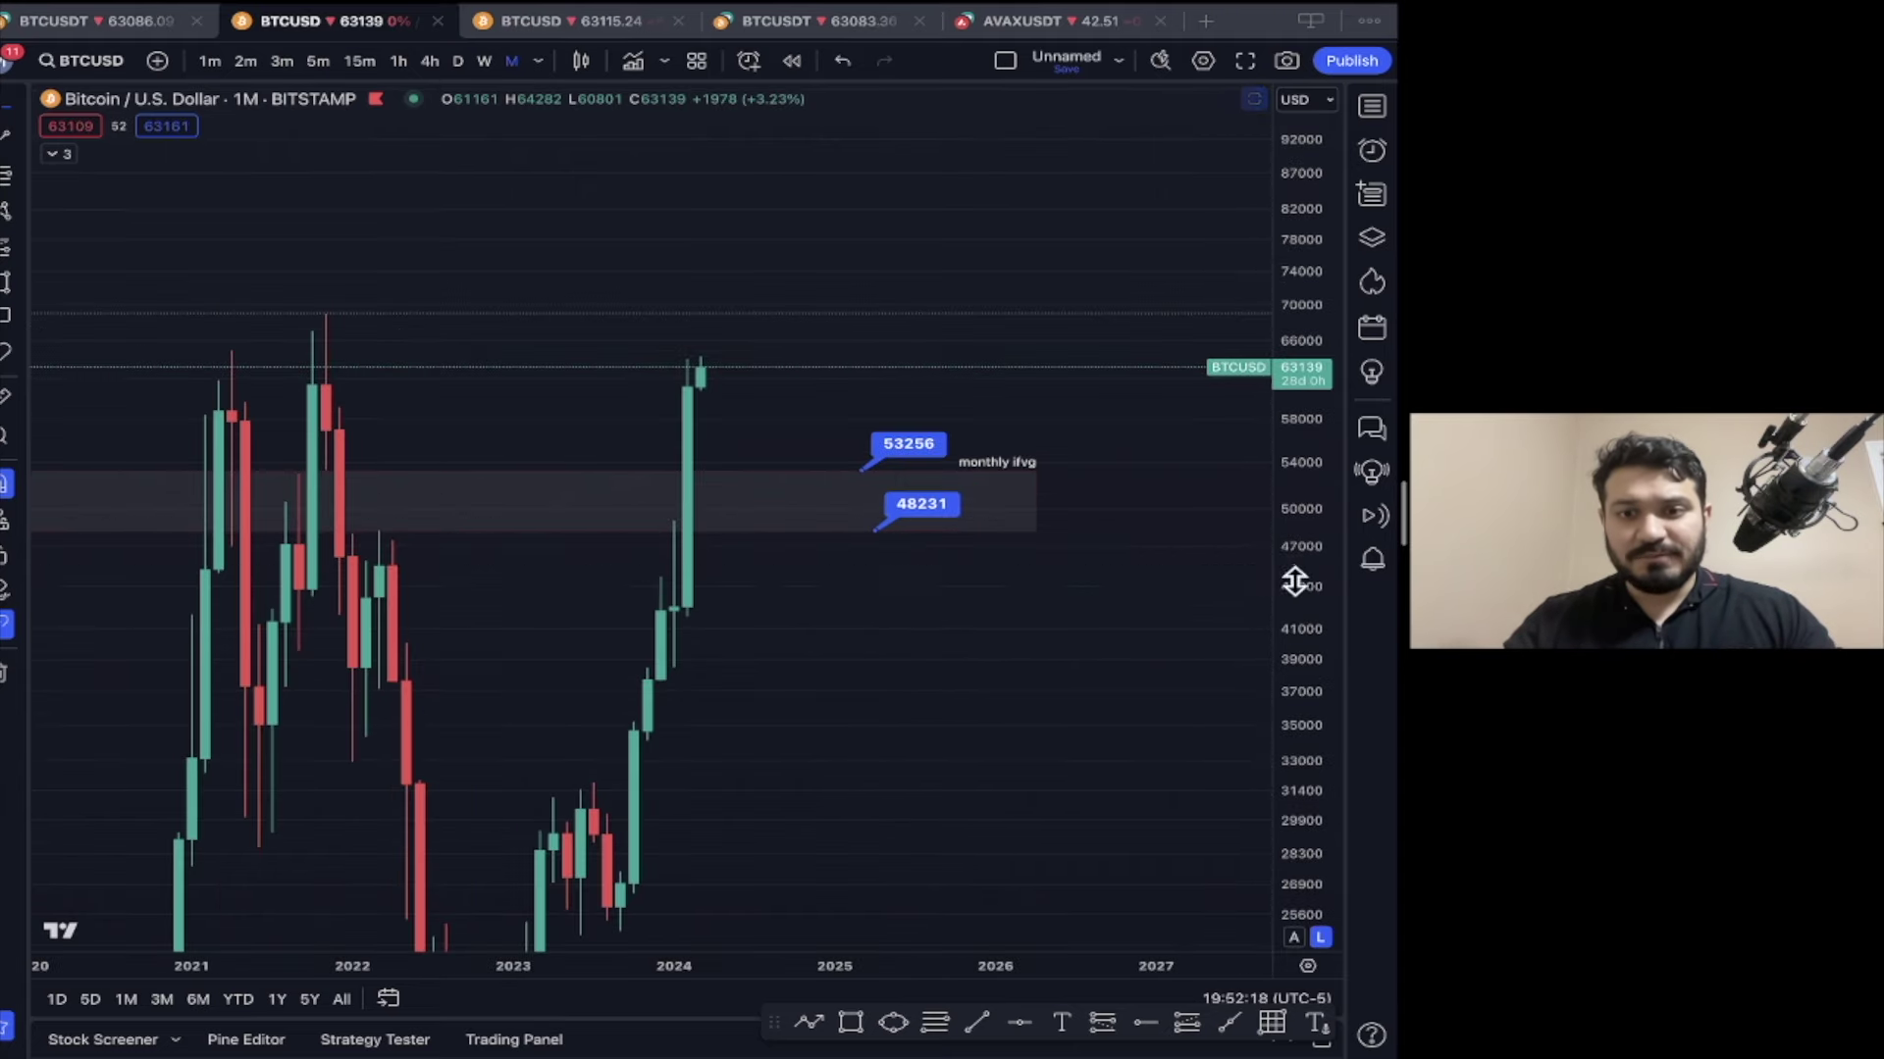
- Compare the monthly ifvg zone with the late-2021 candles and the latest candles on the Bitstamp BTCUSD chart
{"action": "left_click_drag", "start_coordinate": [1295, 579], "coordinate": [1294, 407]}
{"action": "scroll", "coordinate": [756, 302], "scroll_direction": "left", "scroll_amount": 5}
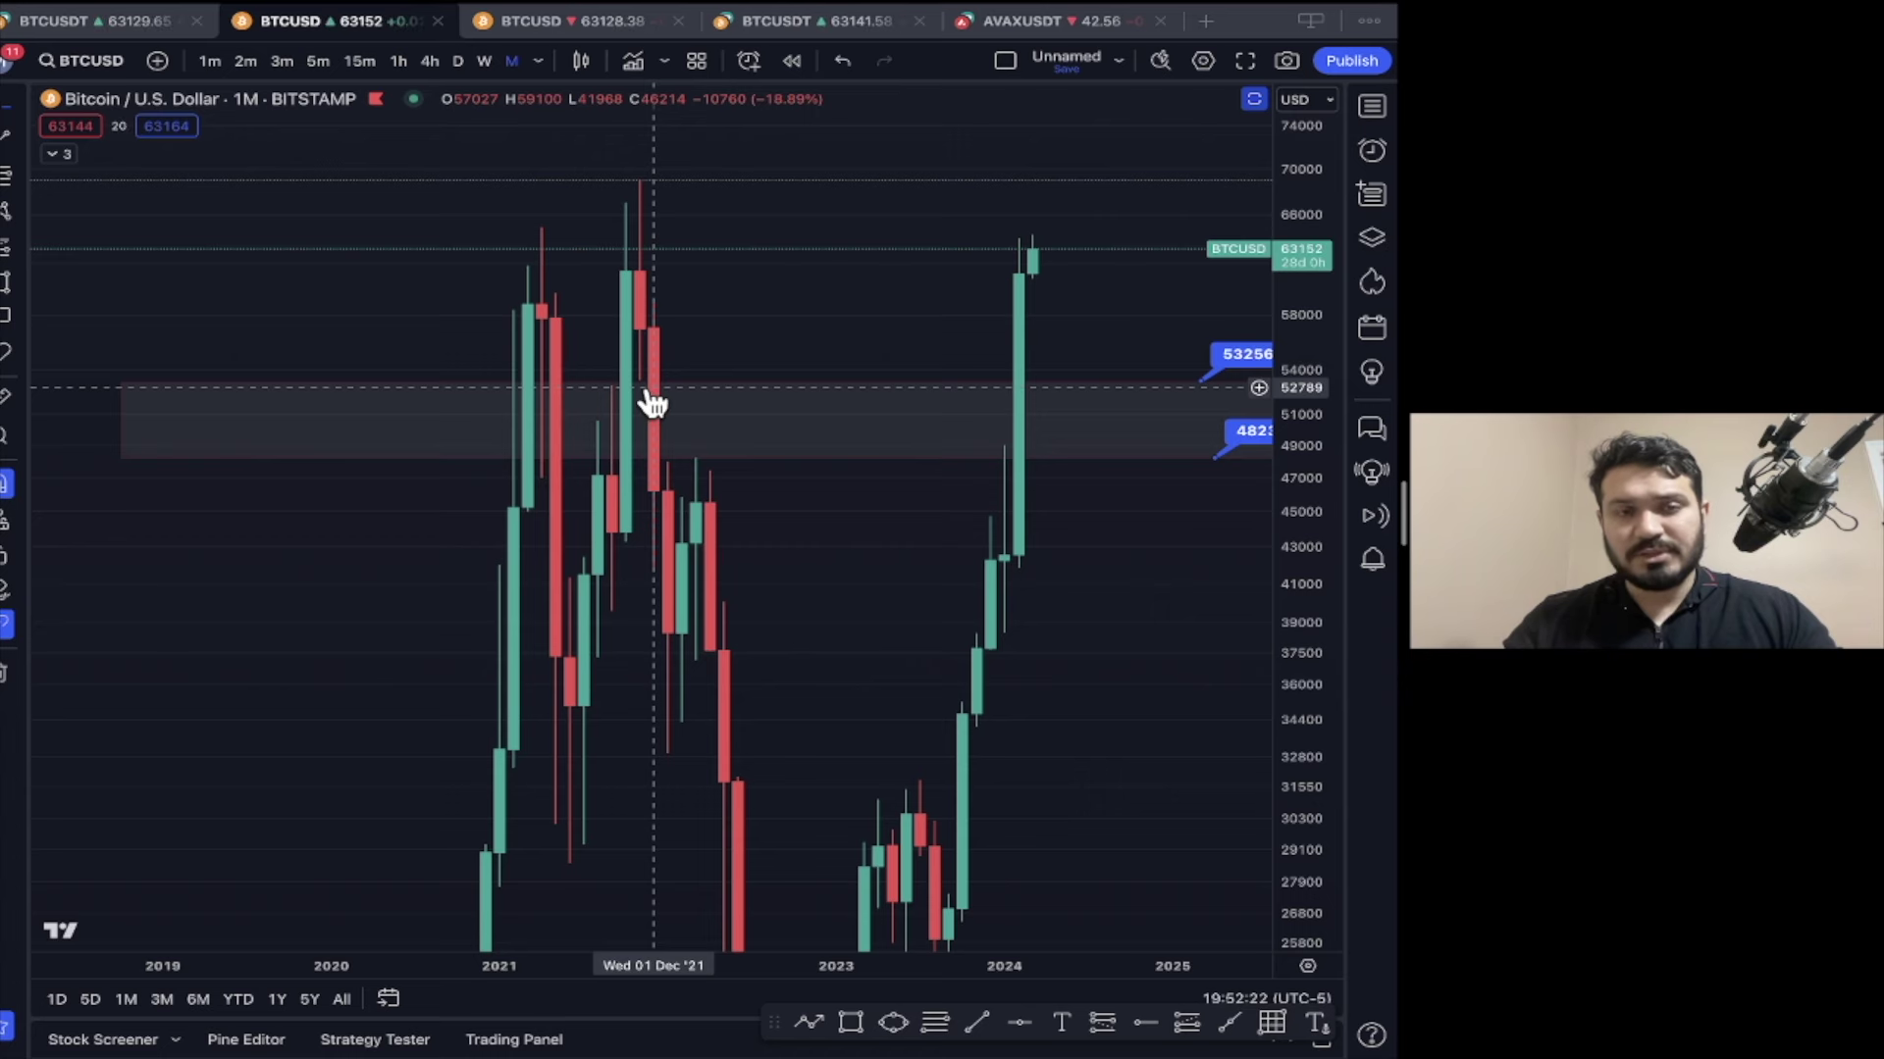
{"action": "left_click_drag", "start_coordinate": [958, 349], "coordinate": [547, 353]}
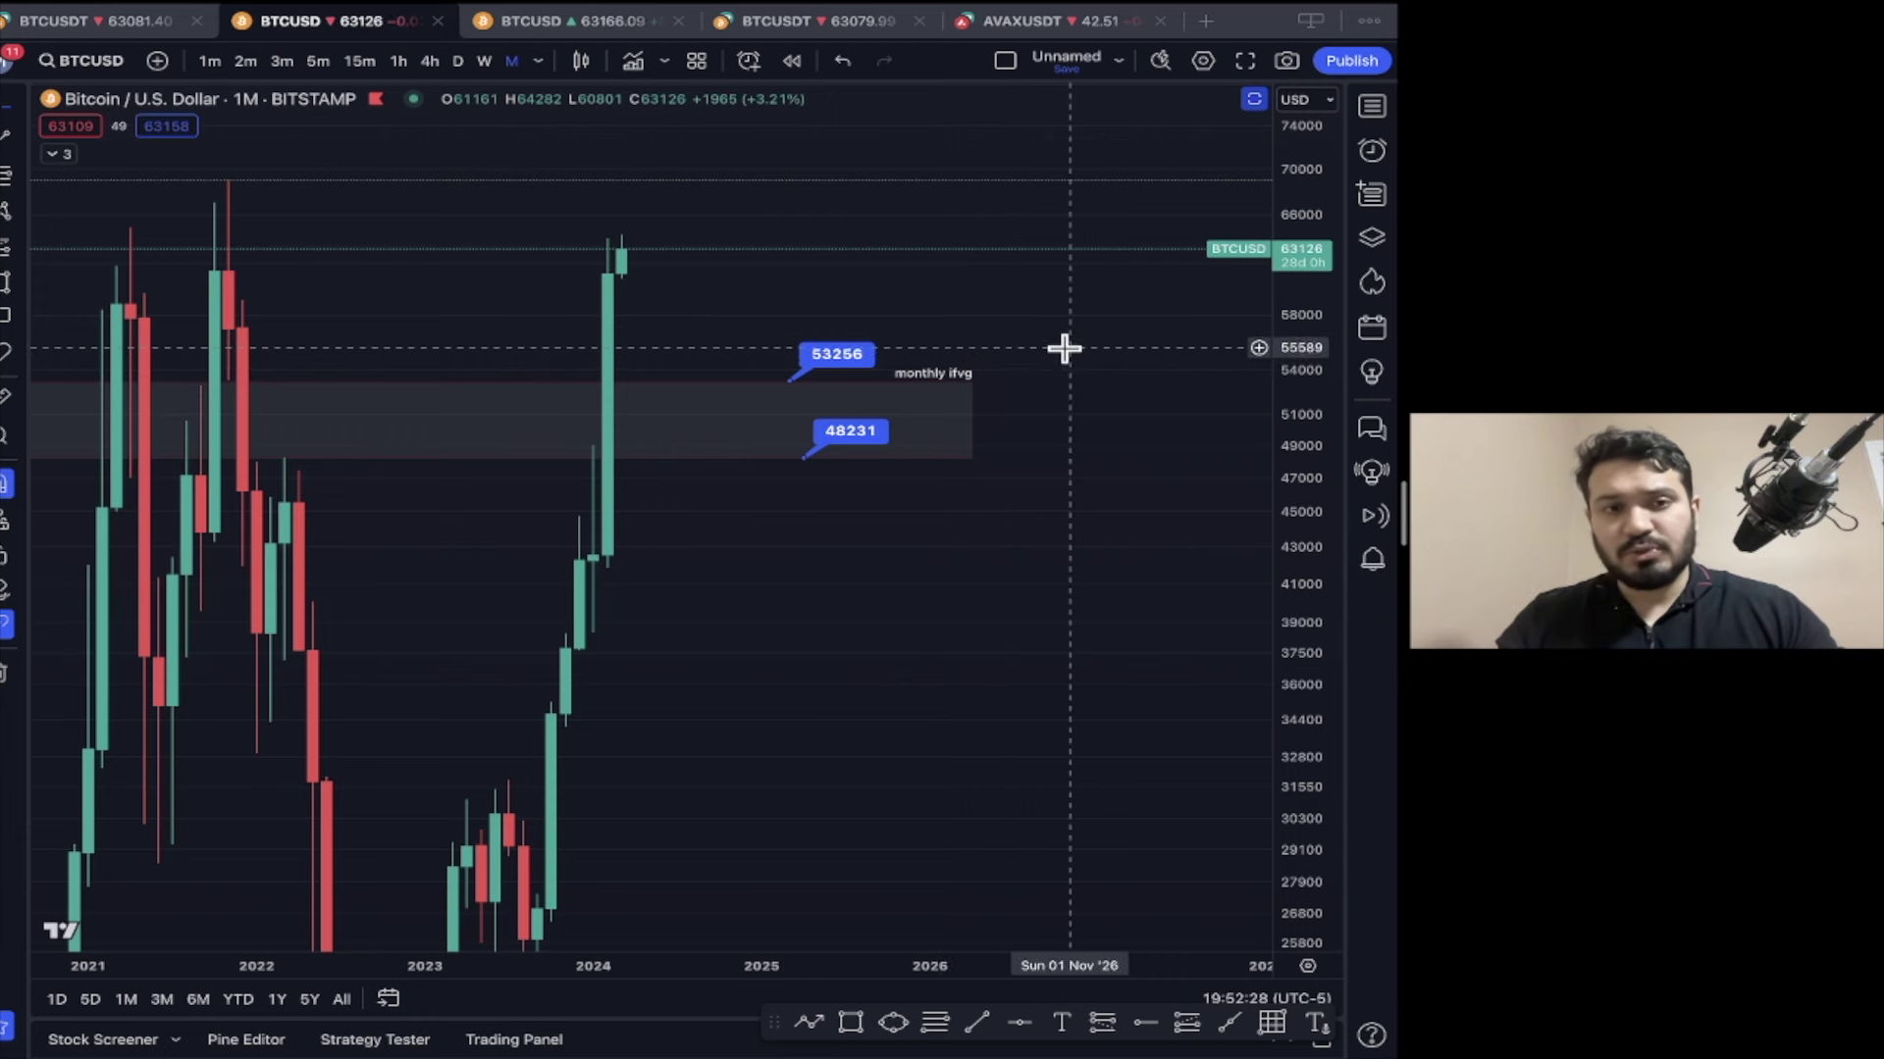
- Sketch a freehand price path dipping into the monthly ifvg zone and rebounding above the 2021 high, and undo the drawing
{"action": "scroll", "coordinate": [227, 244], "scroll_direction": "down", "scroll_amount": 2}
{"action": "left_click", "coordinate": [8, 286]}
{"action": "left_click", "coordinate": [122, 323]}
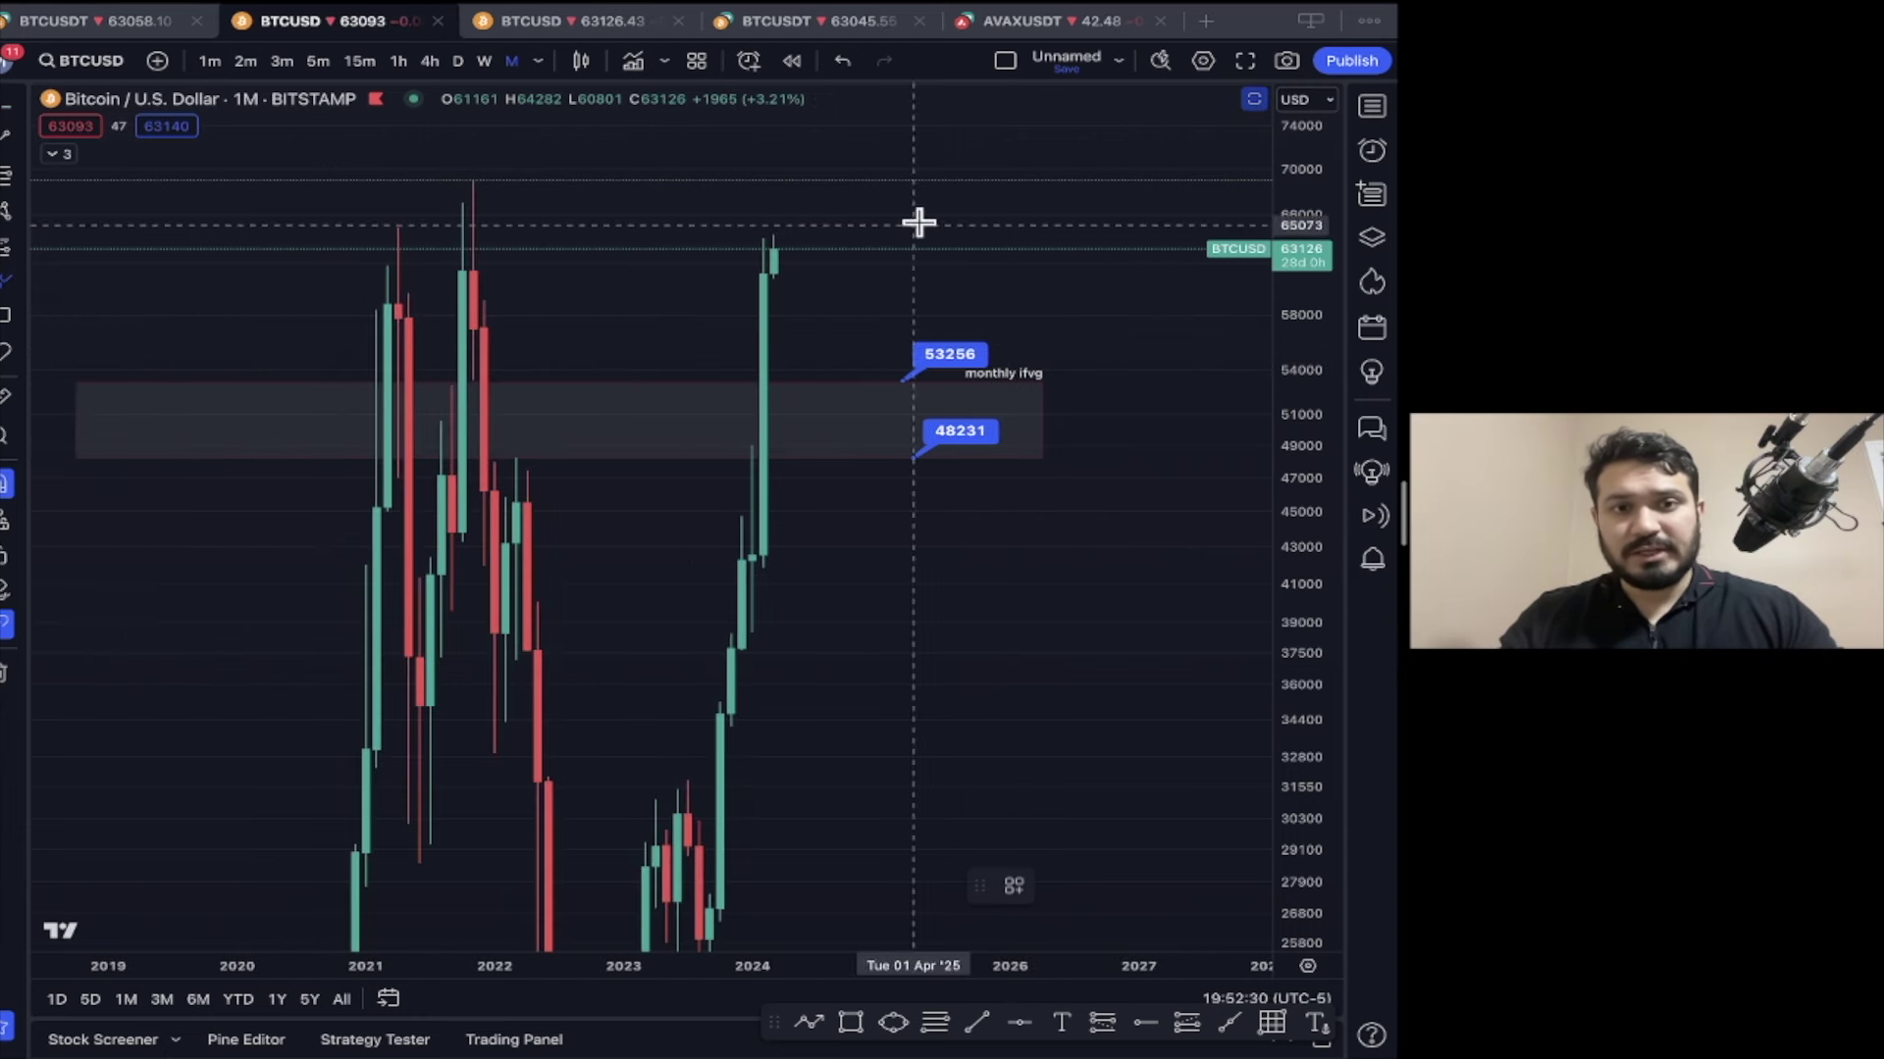
{"action": "mouse_move", "coordinate": [783, 248]}
{"action": "left_mouse_down"}
{"action": "mouse_move", "coordinate": [837, 294]}
{"action": "mouse_move", "coordinate": [854, 382]}
{"action": "mouse_move", "coordinate": [930, 340]}
{"action": "mouse_move", "coordinate": [953, 208]}
{"action": "mouse_move", "coordinate": [996, 219]}
{"action": "left_mouse_up"}
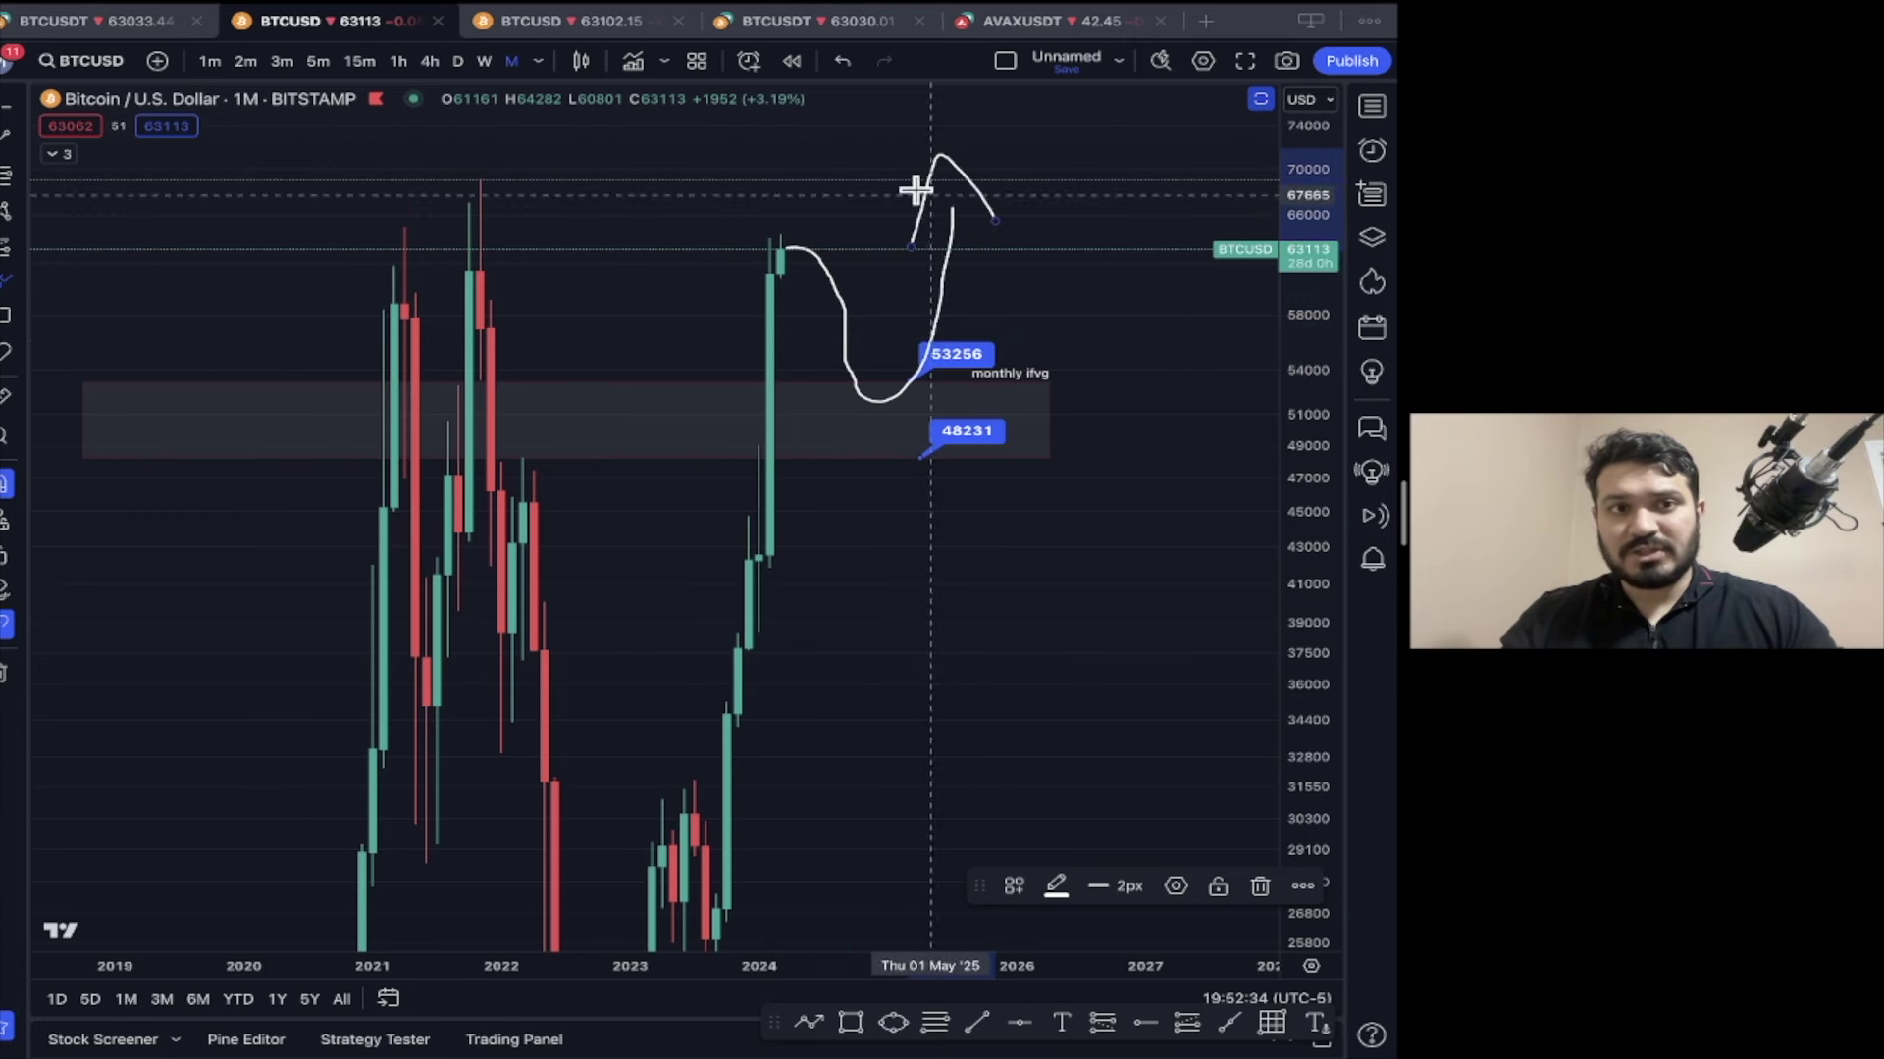
{"action": "left_click", "coordinate": [832, 66]}
{"action": "left_click", "coordinate": [836, 63]}
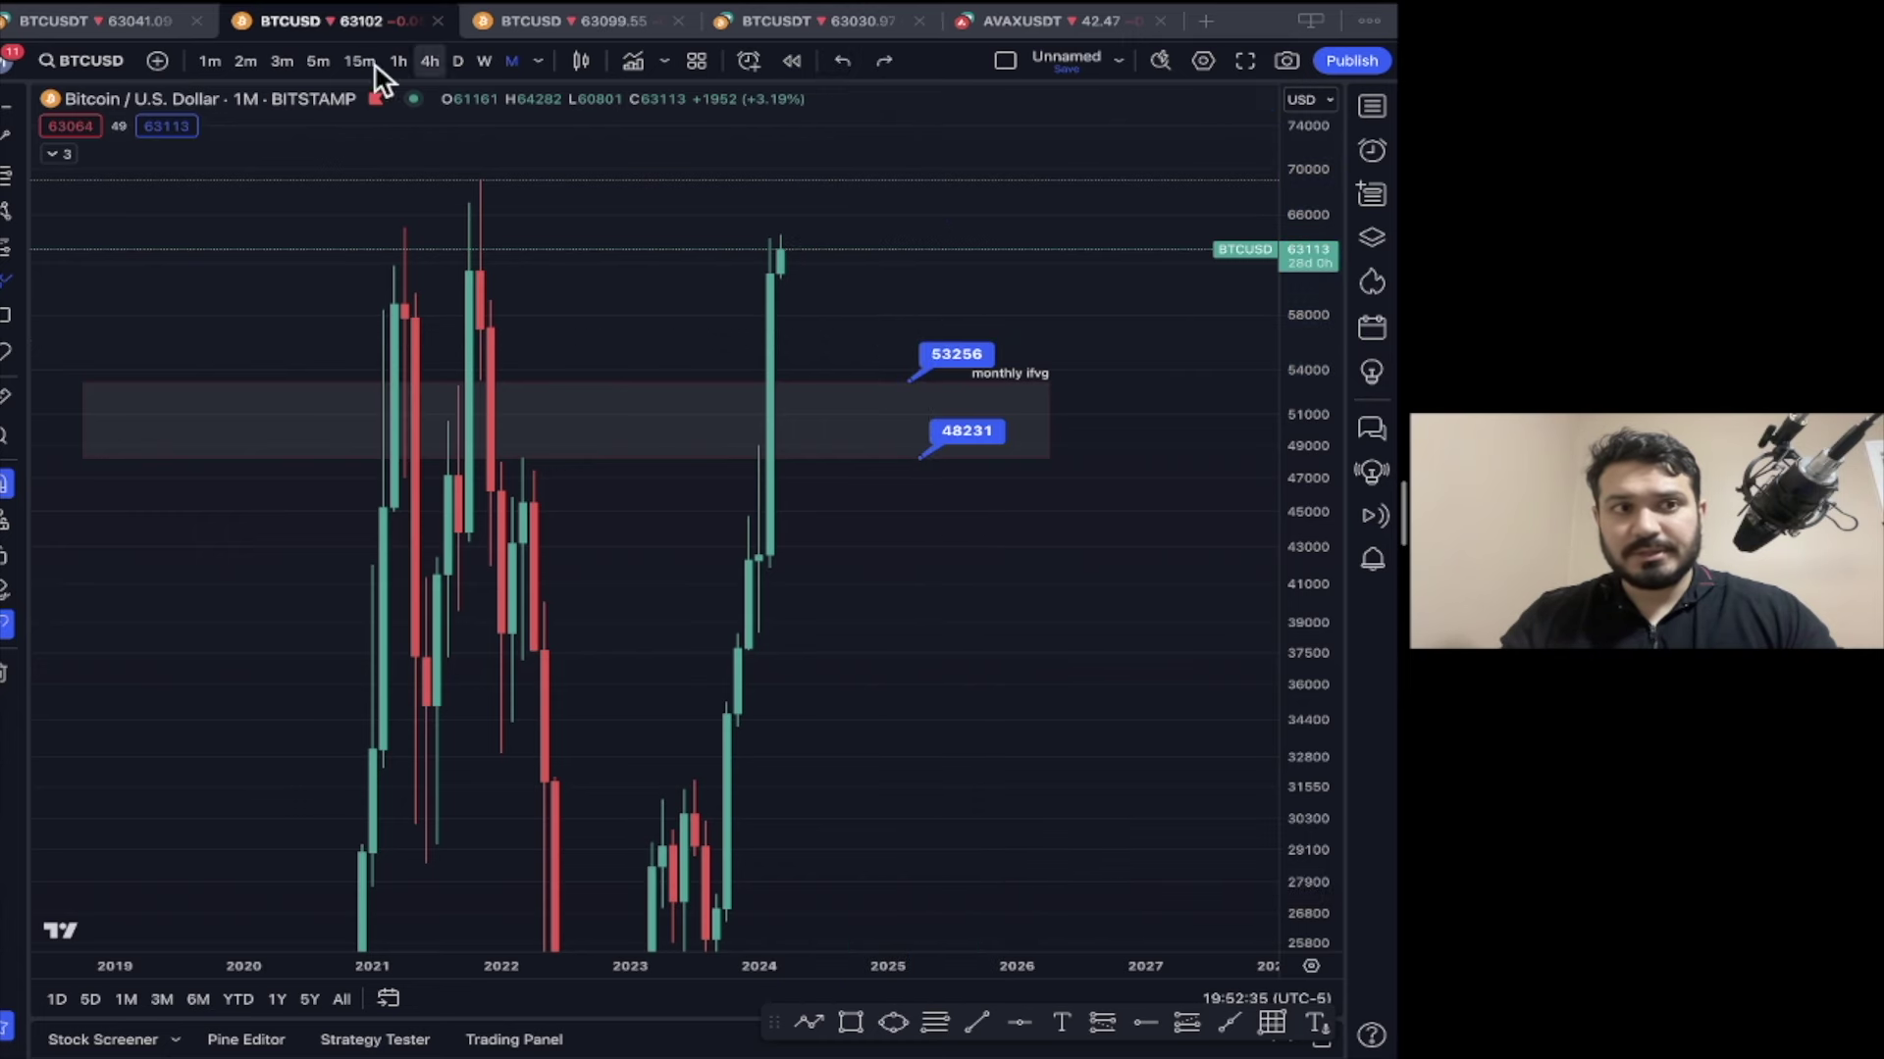
- Open the weekly BTCUSD index chart and examine the latest candles against the weekly ifvg zone between 59482.39 and 62553.69
{"action": "left_click", "coordinate": [564, 30]}
{"action": "scroll", "coordinate": [1207, 408], "scroll_direction": "up", "scroll_amount": 3}
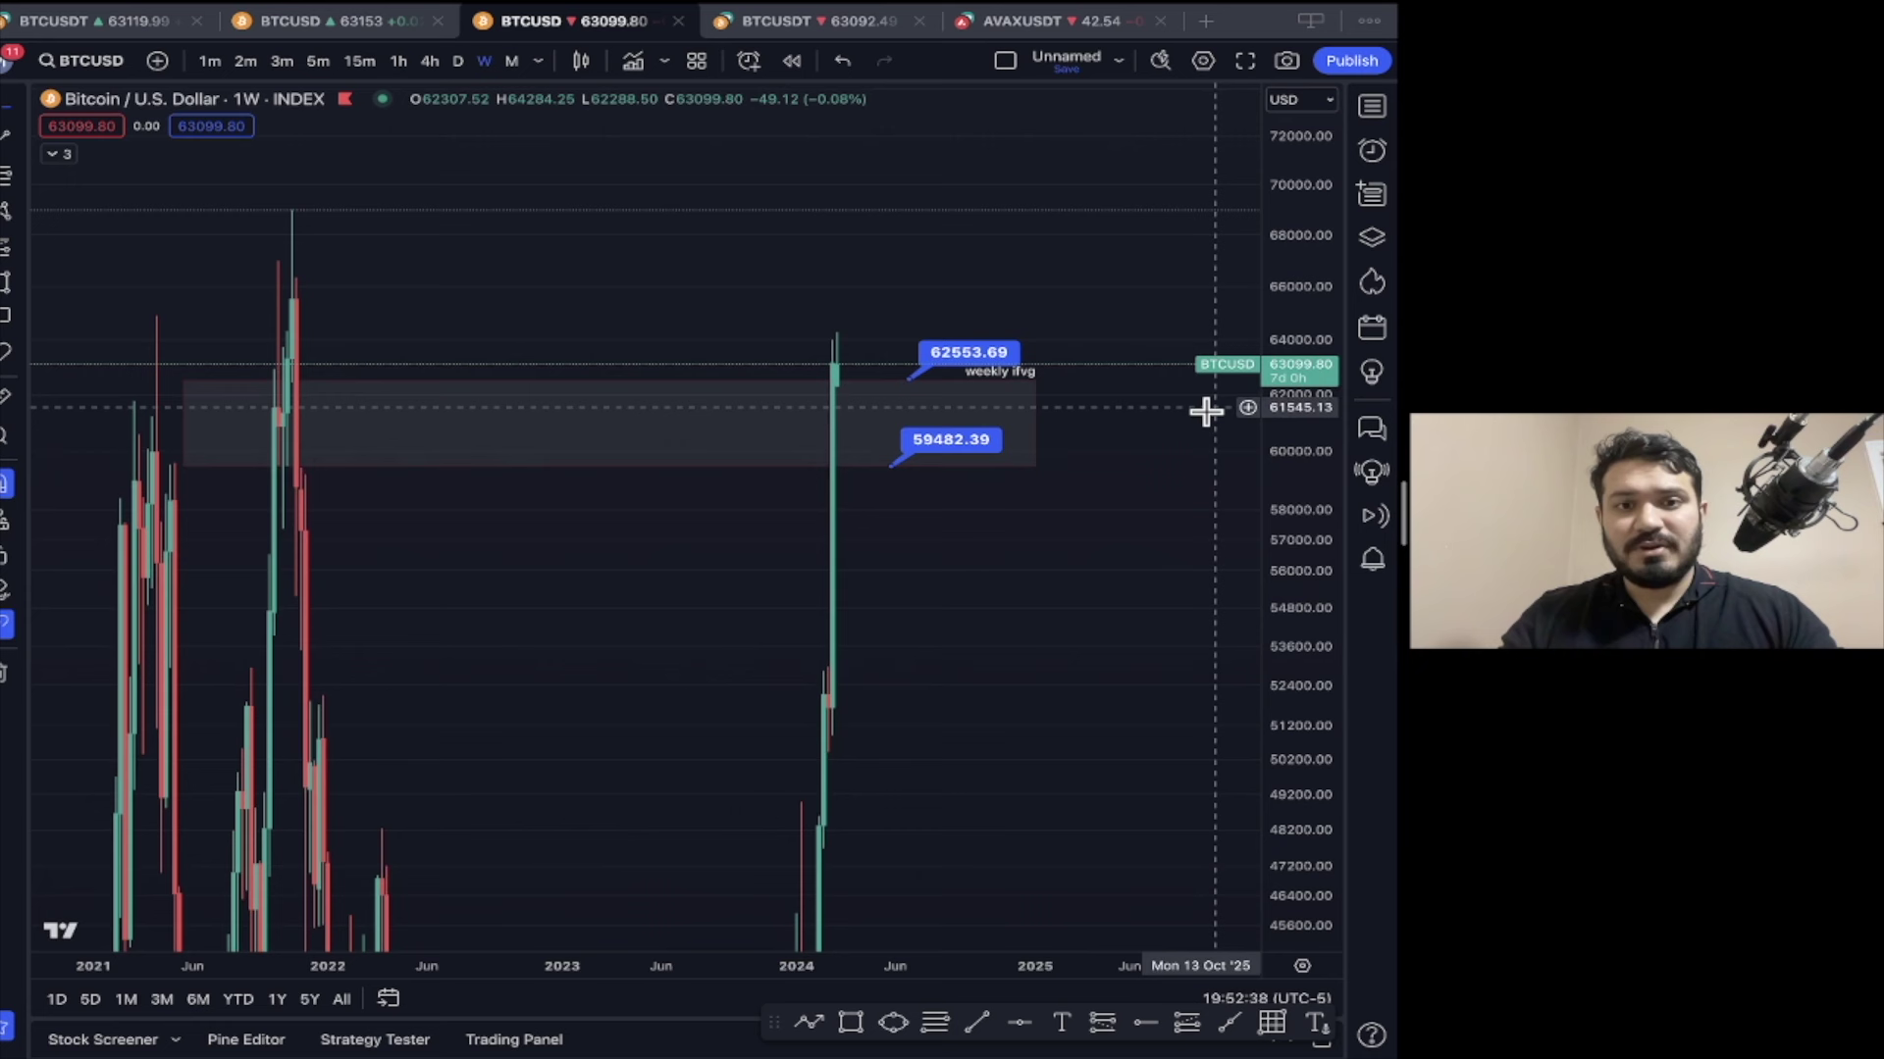
{"action": "scroll", "coordinate": [1162, 455], "scroll_direction": "down", "scroll_amount": 1}
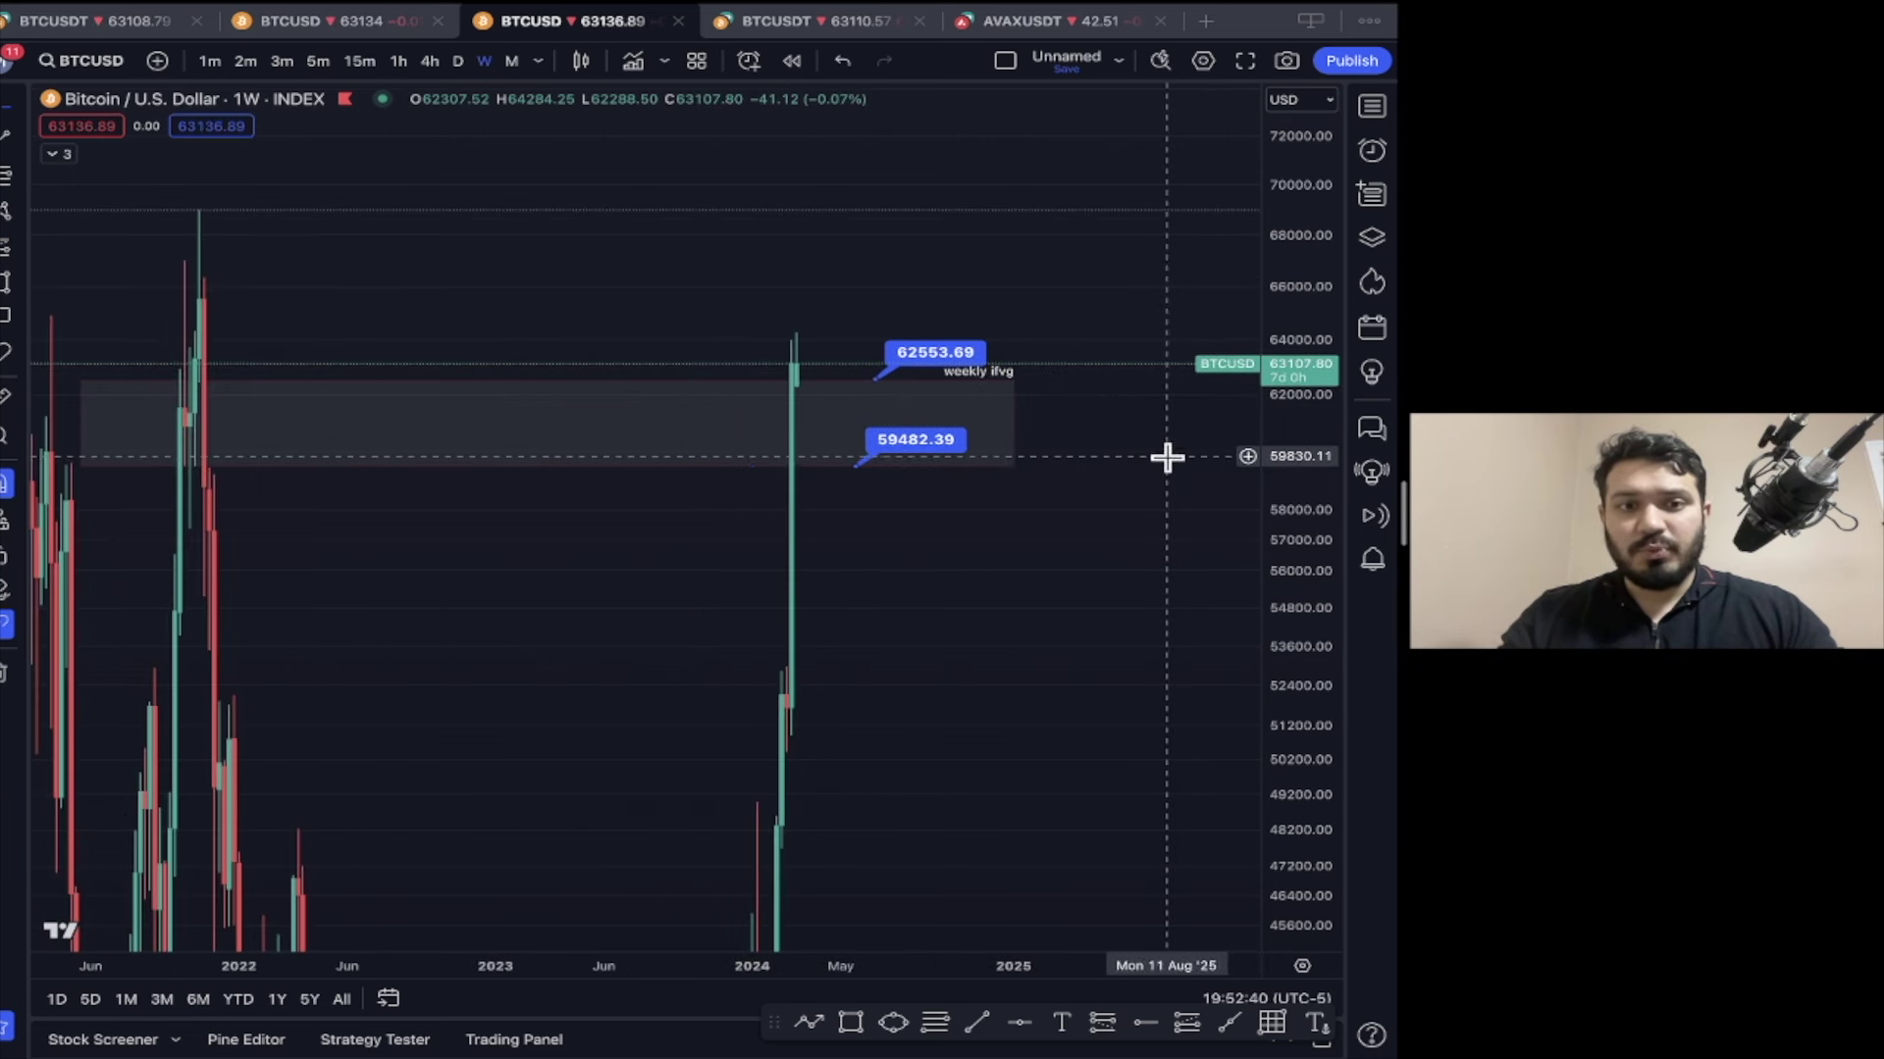
{"action": "scroll", "coordinate": [1169, 460], "scroll_direction": "up", "scroll_amount": 1}
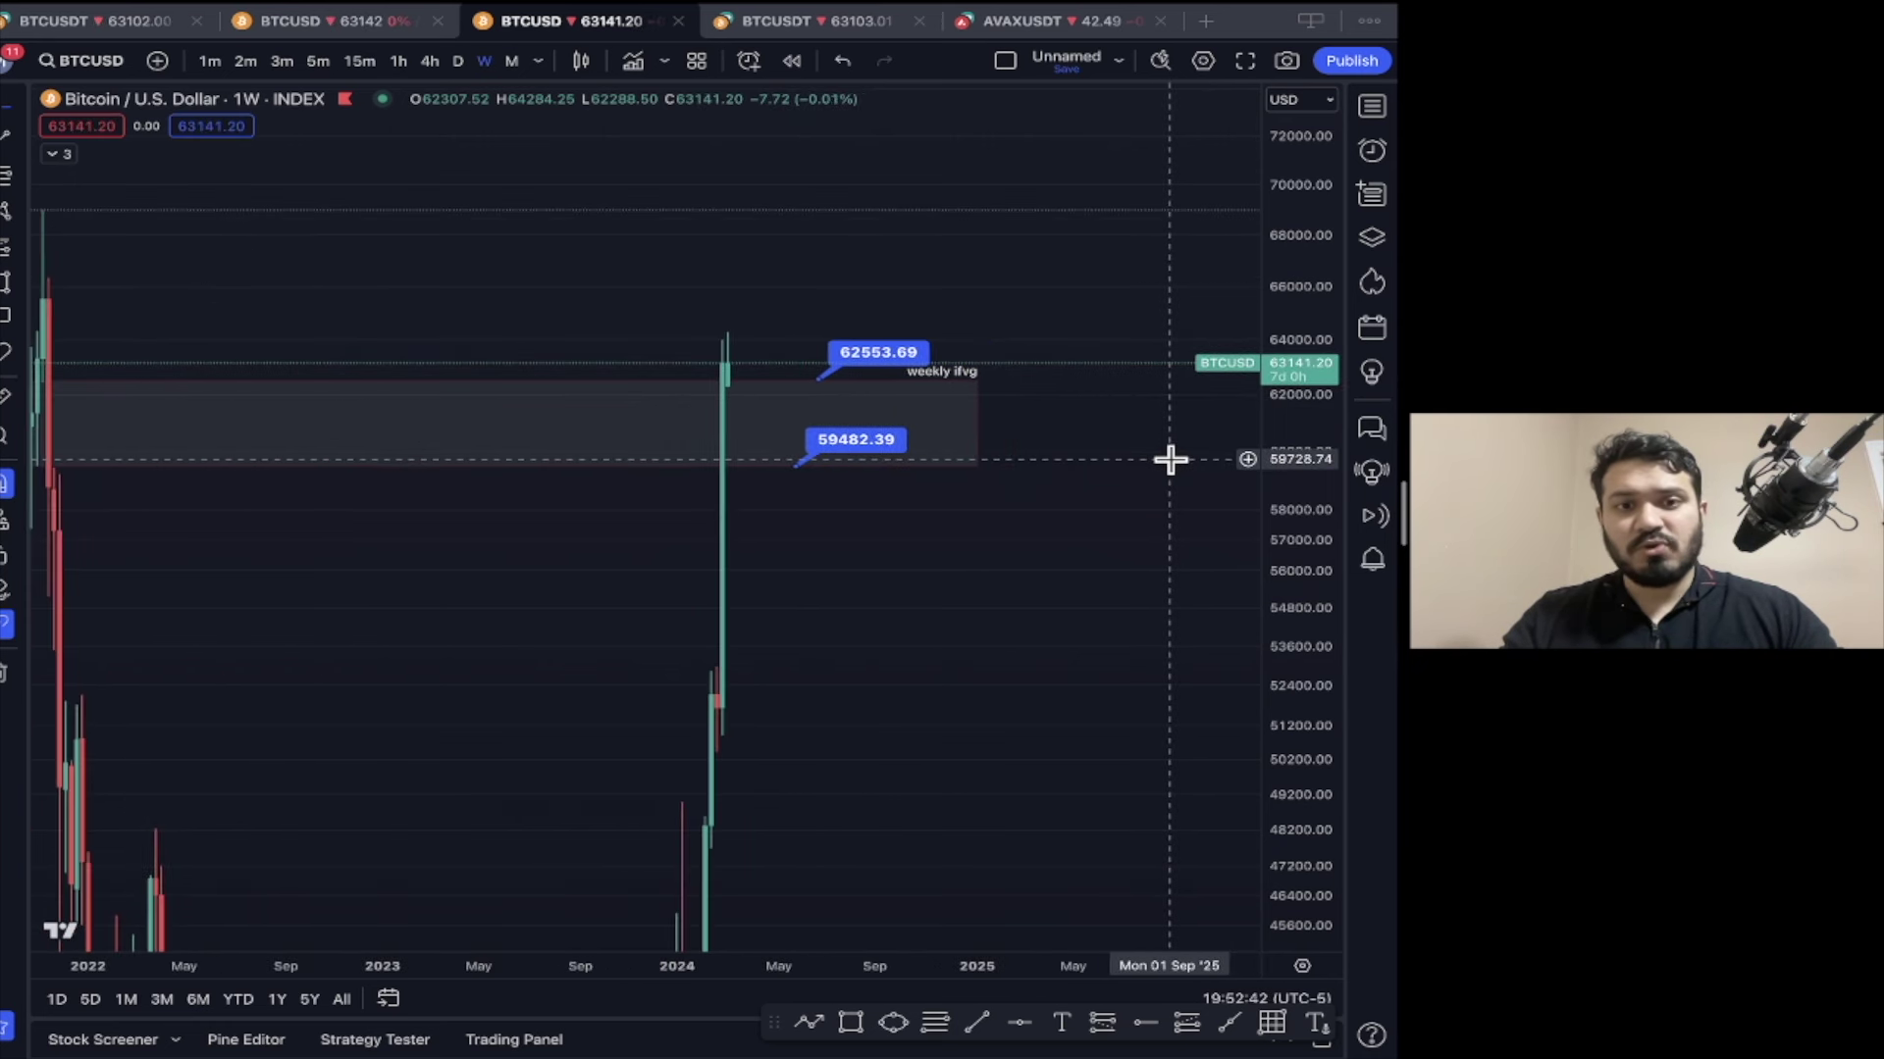
{"action": "scroll", "coordinate": [1171, 460], "scroll_direction": "up", "scroll_amount": 2}
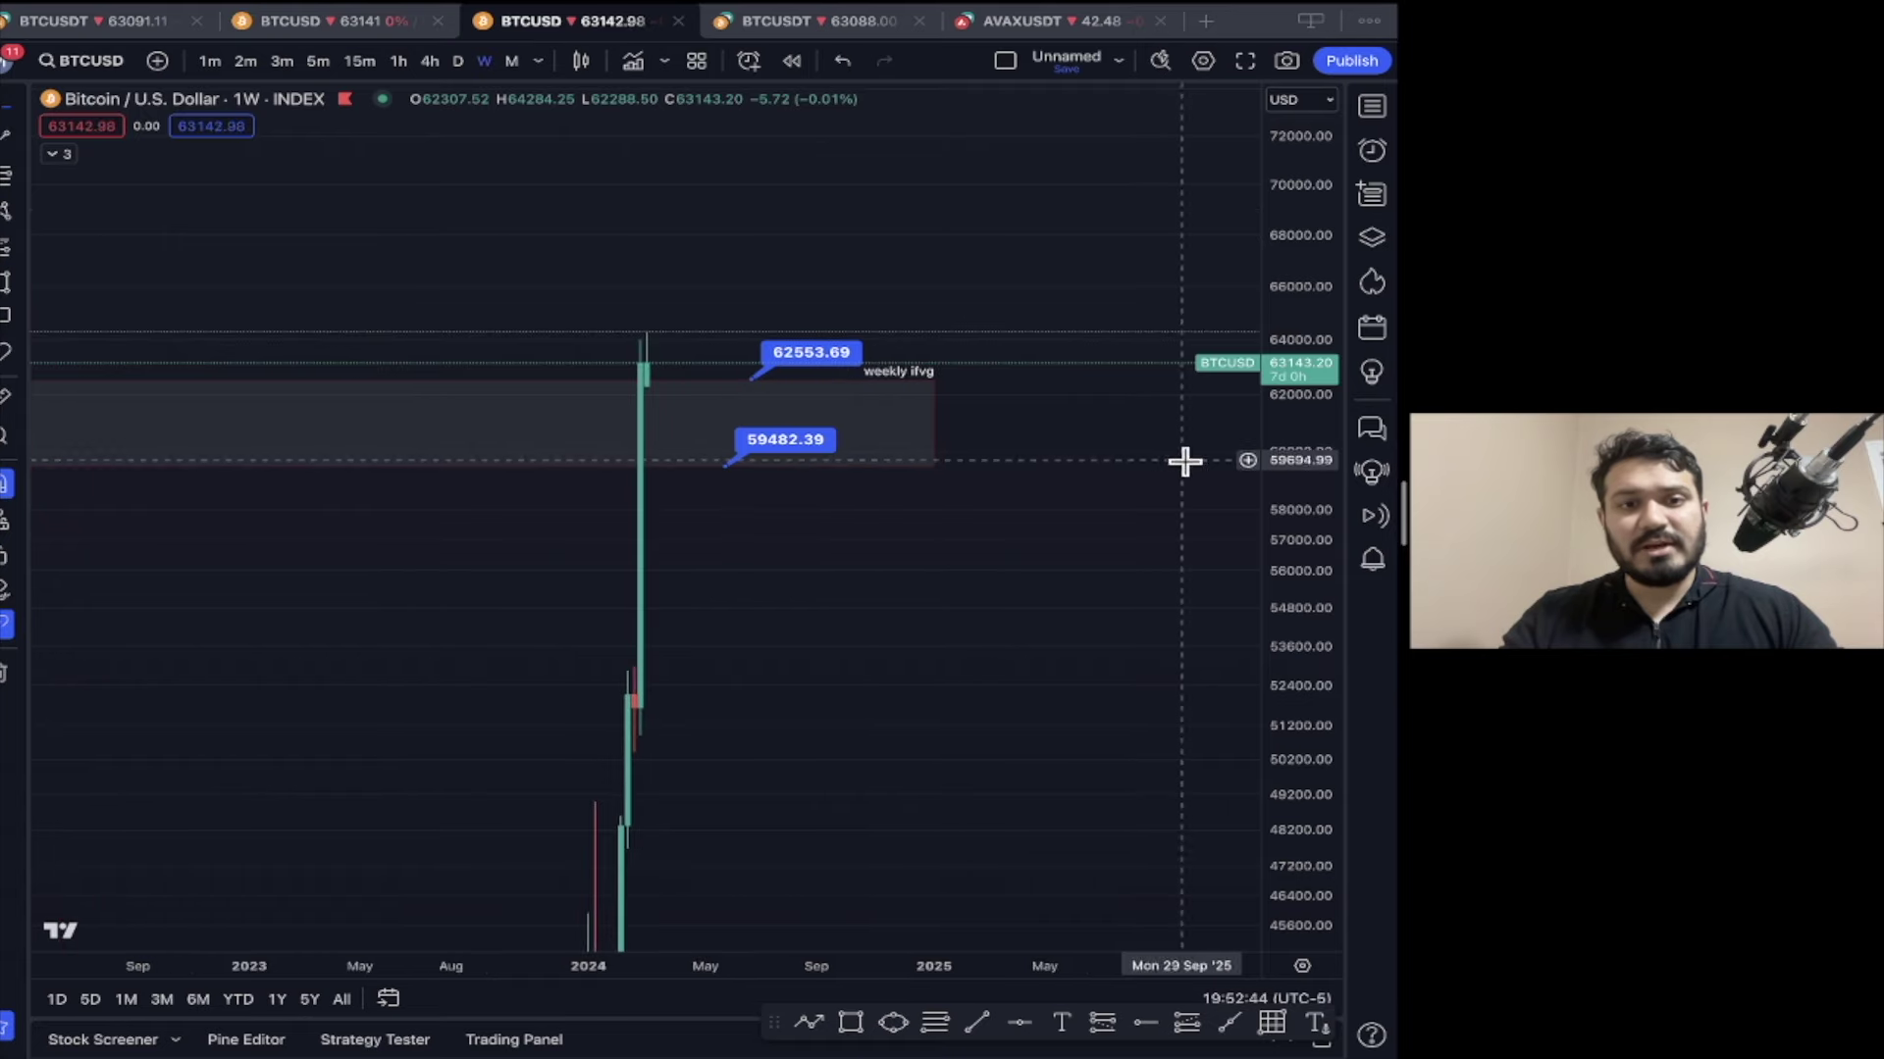
{"action": "left_click_drag", "start_coordinate": [1328, 511], "coordinate": [1256, 379]}
- Trace the weekly ifvg zone from its 2021 origin and late-2021 peak across to the 2024 candles
{"action": "scroll", "coordinate": [990, 422], "scroll_direction": "down", "scroll_amount": 5}
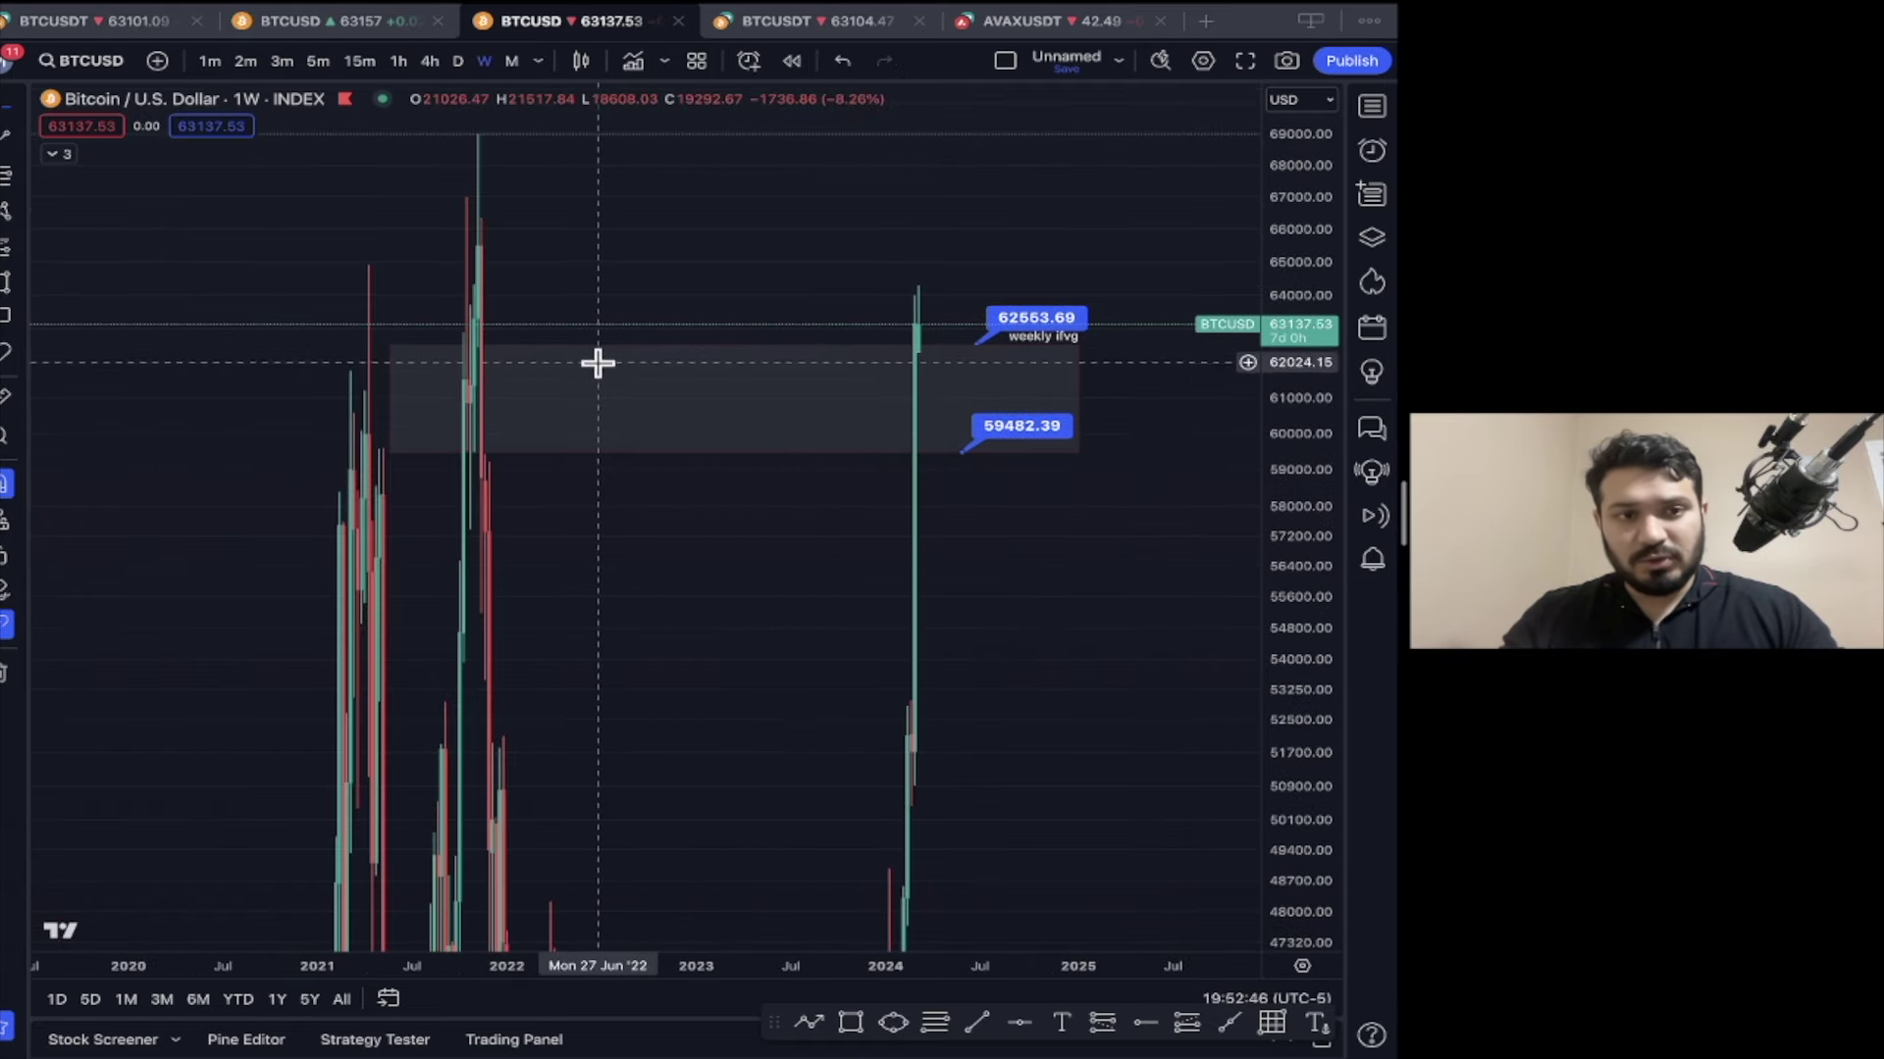
{"action": "scroll", "coordinate": [597, 362], "scroll_direction": "up", "scroll_amount": 1}
{"action": "scroll", "coordinate": [497, 327], "scroll_direction": "up", "scroll_amount": 1}
{"action": "left_click_drag", "start_coordinate": [414, 290], "coordinate": [885, 282]}
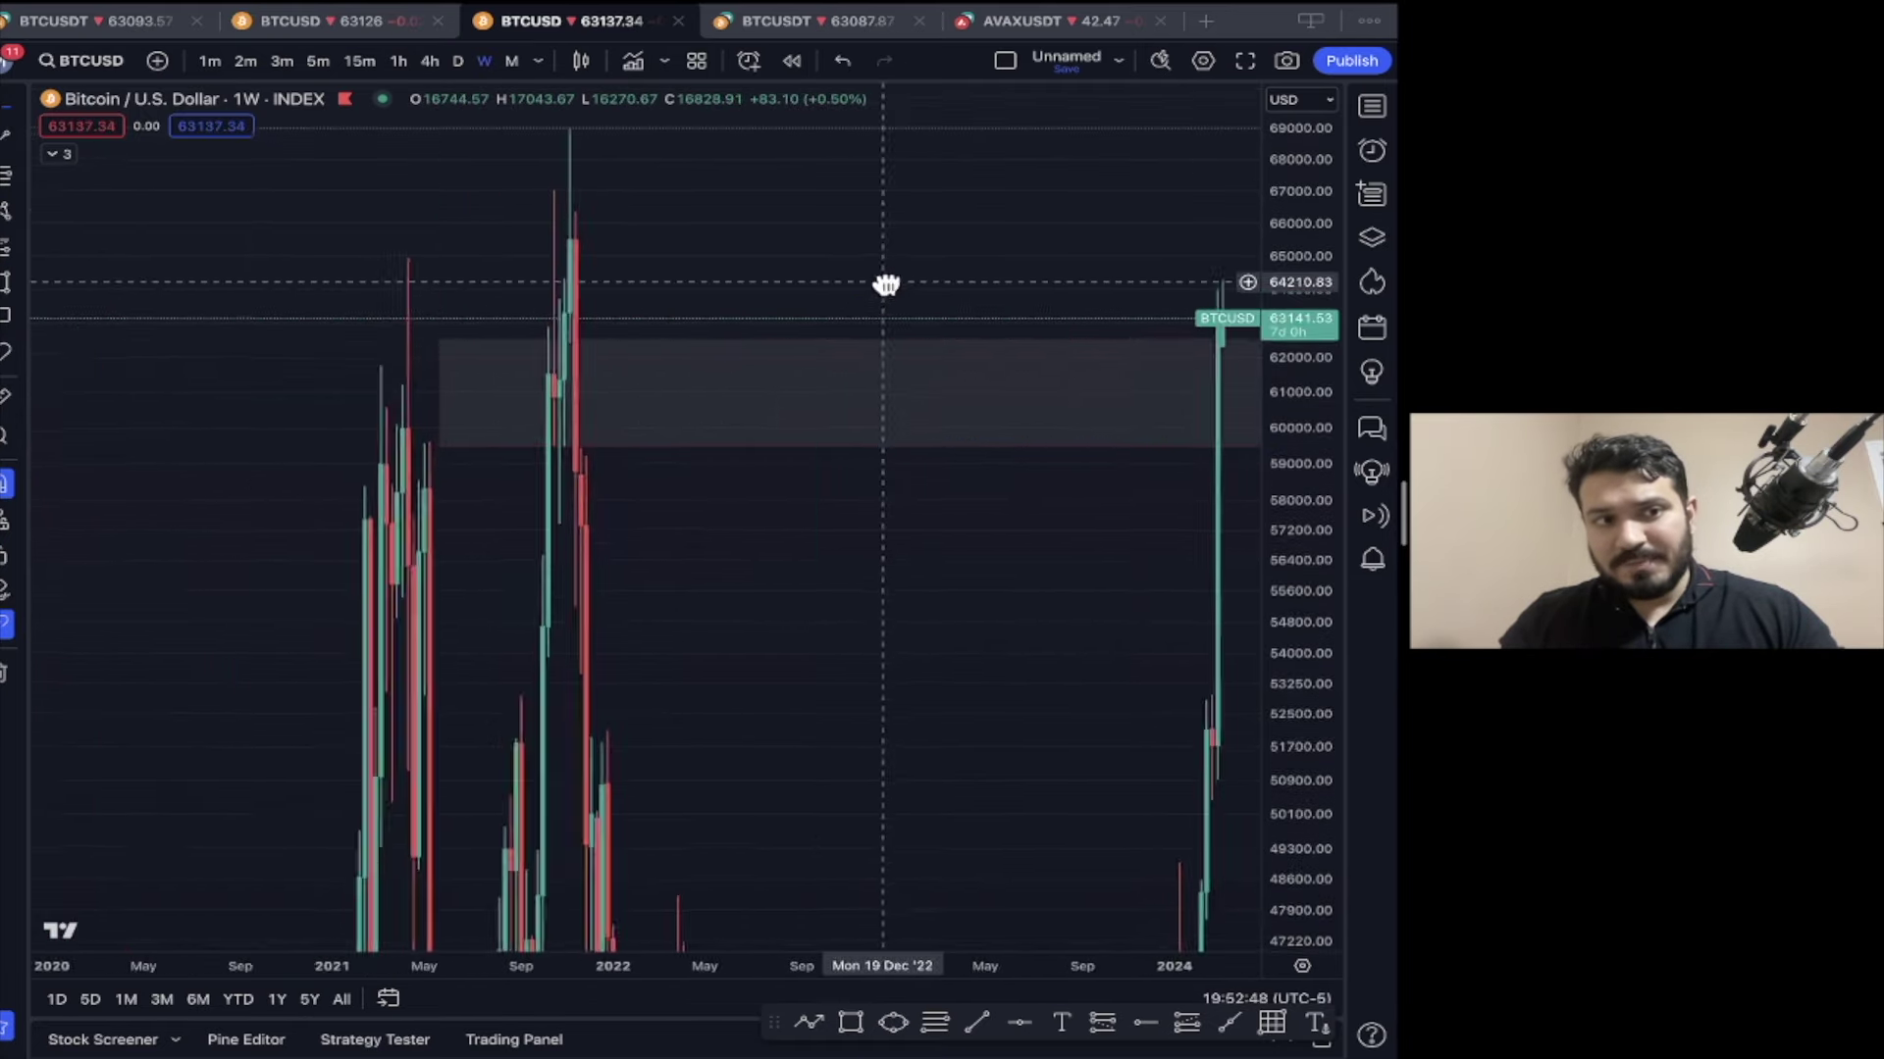
{"action": "scroll", "coordinate": [608, 324], "scroll_direction": "up", "scroll_amount": 3}
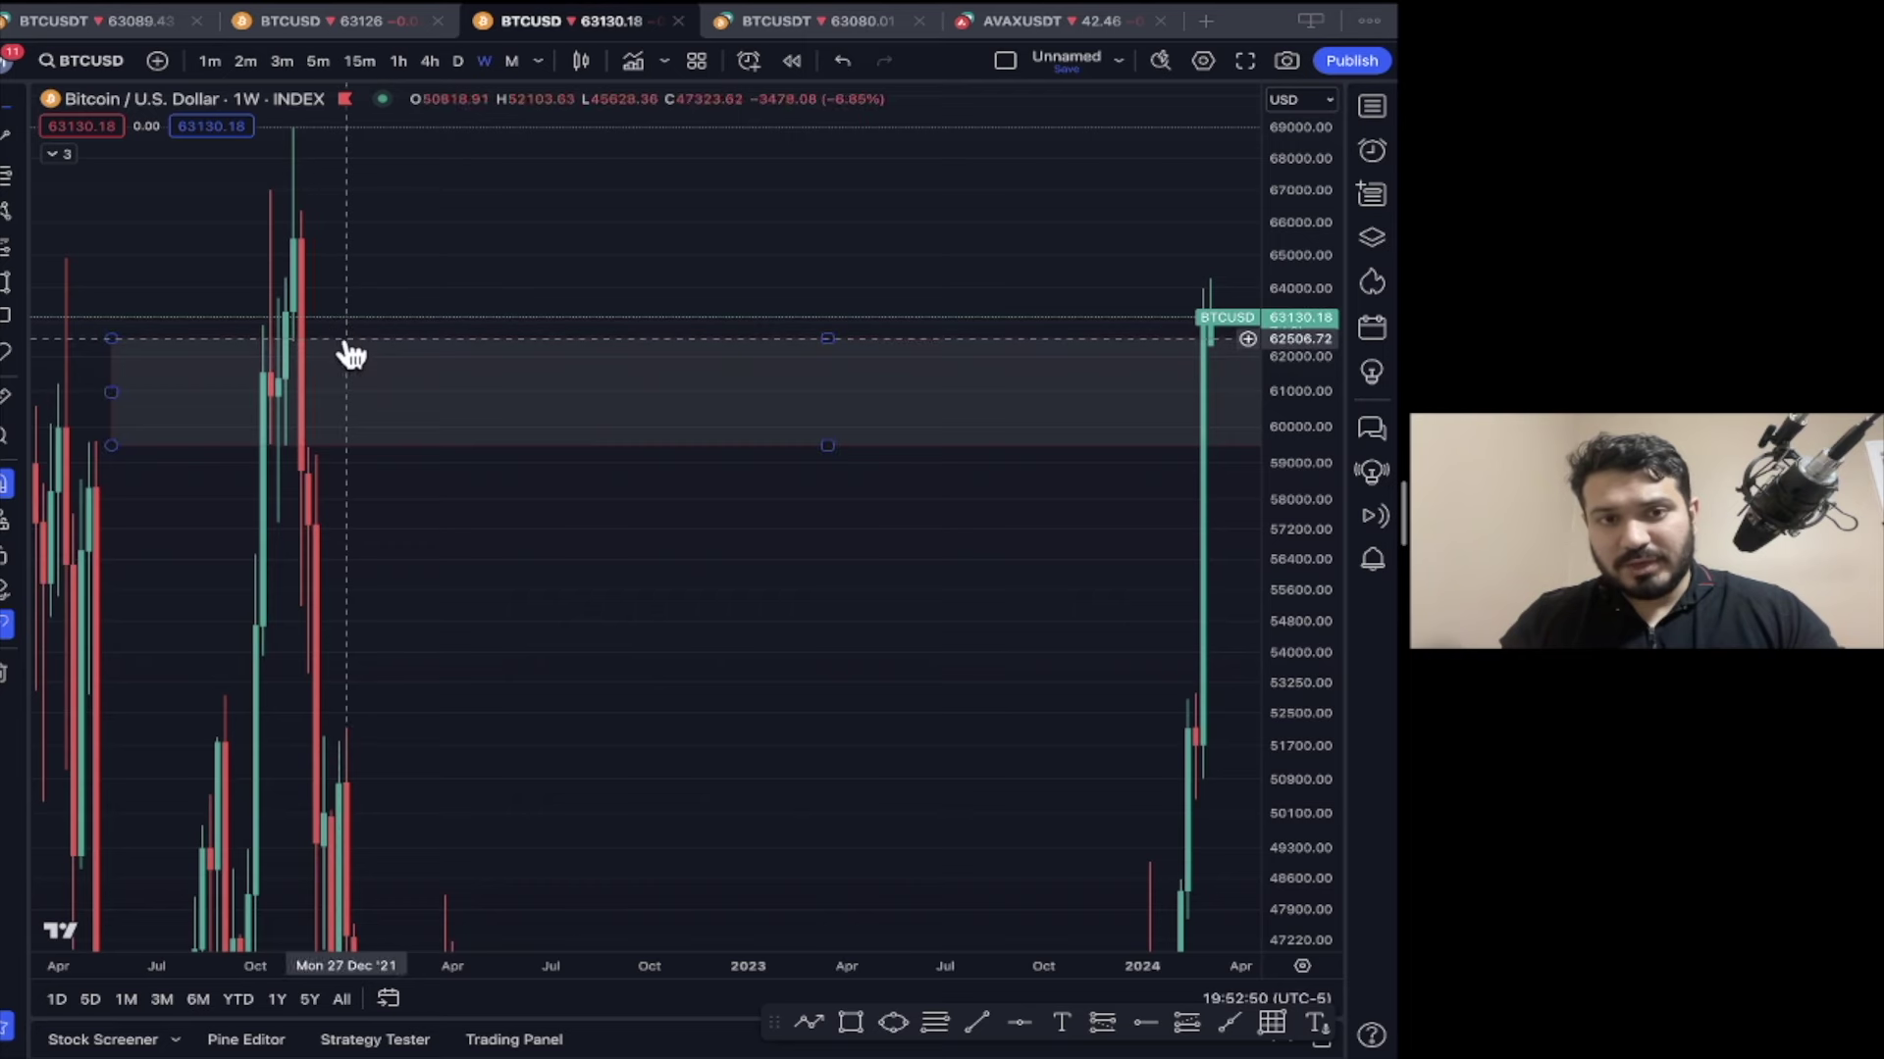
{"action": "scroll", "coordinate": [682, 284], "scroll_direction": "right", "scroll_amount": 5}
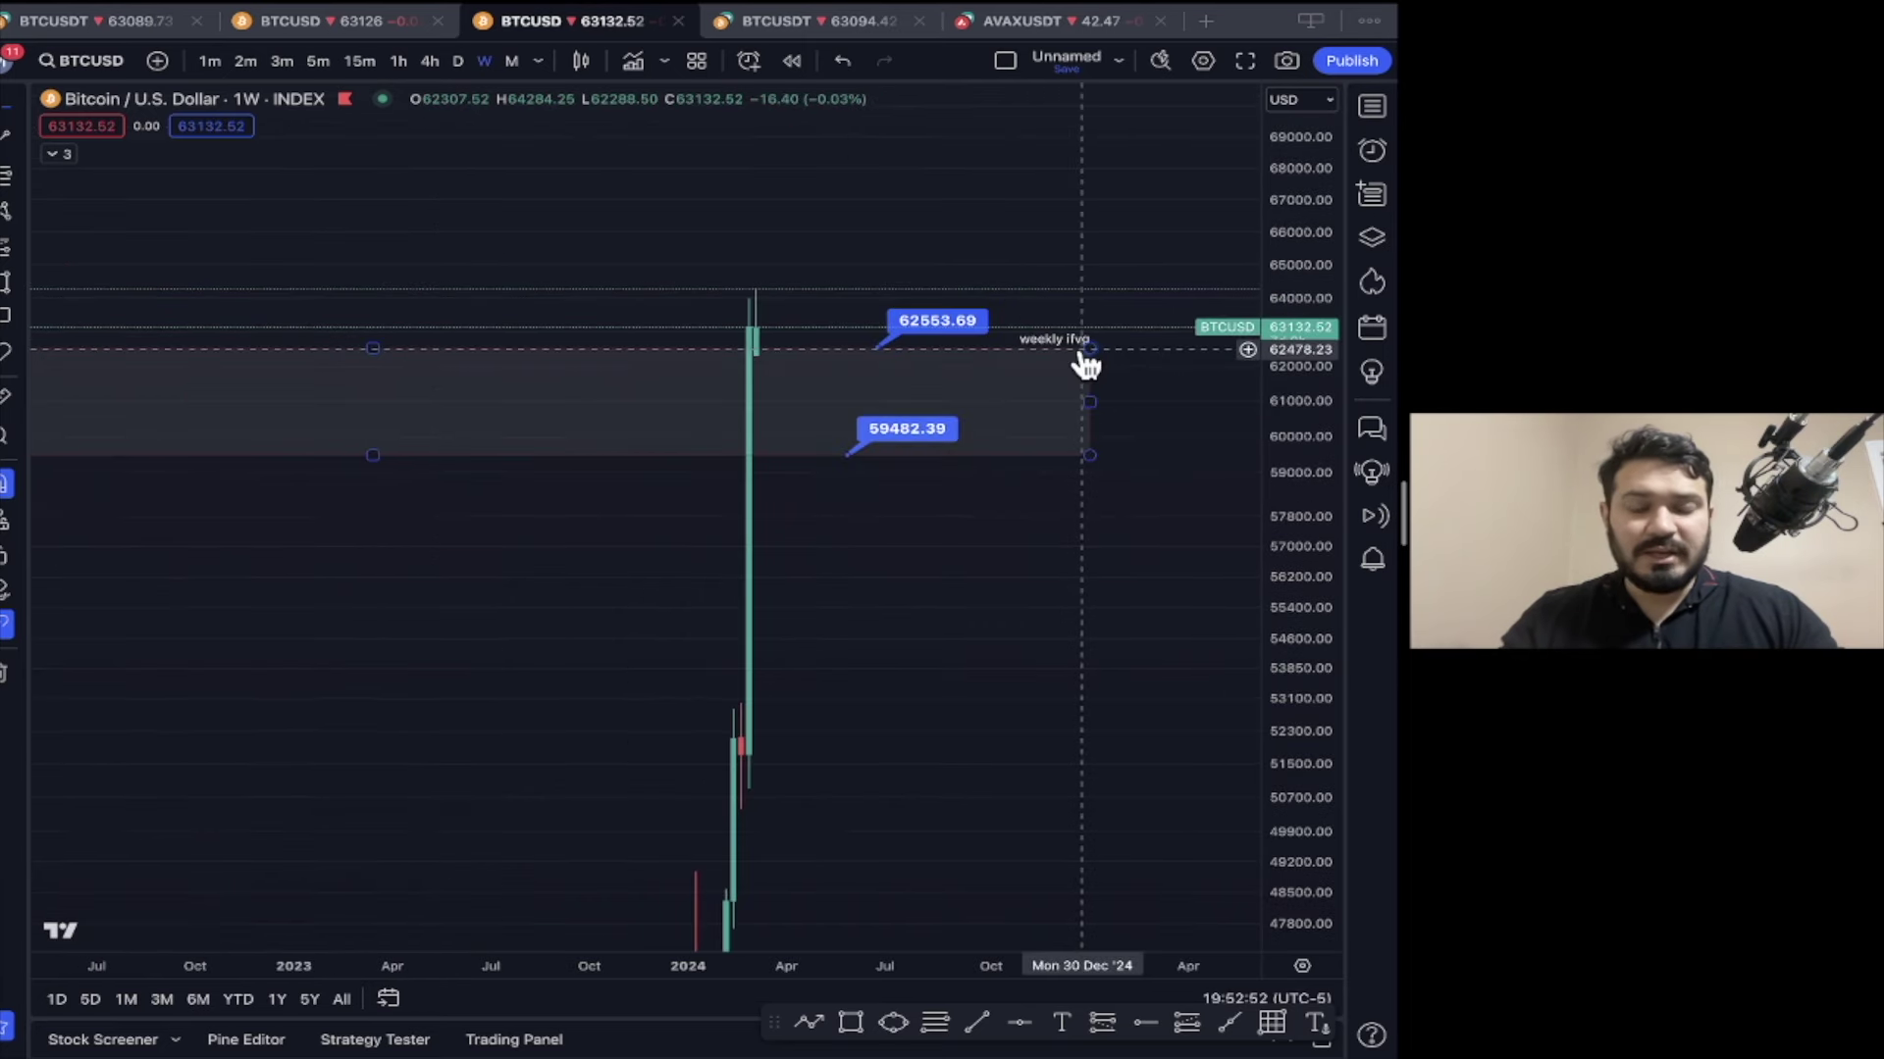
{"action": "left_click_drag", "start_coordinate": [1307, 521], "coordinate": [1306, 477]}
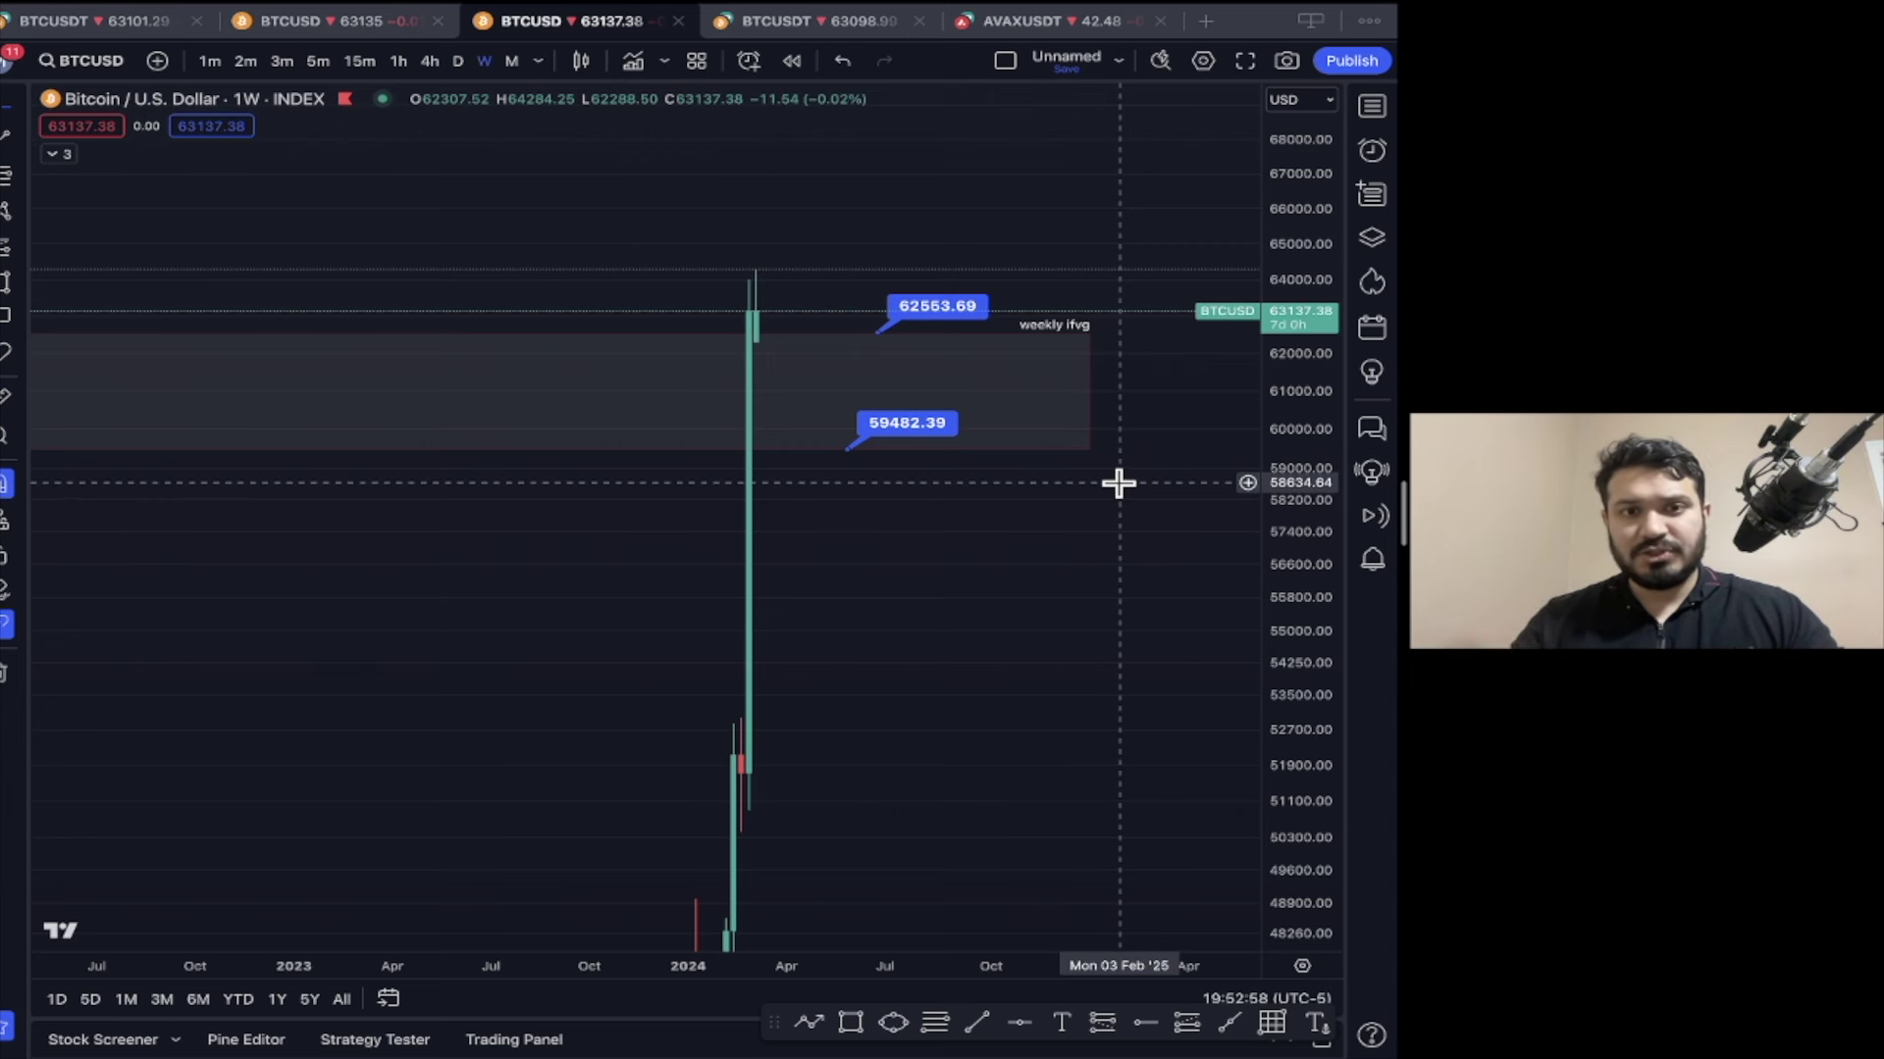
- Open the Bybit BTCUSDT daily chart and examine the latest candles around the zone between 61090.03 and 62370.97
{"action": "left_click", "coordinate": [820, 20]}
{"action": "left_click_drag", "start_coordinate": [1064, 585], "coordinate": [1017, 404]}
{"action": "scroll", "coordinate": [1077, 404], "scroll_direction": "down", "scroll_amount": 3}
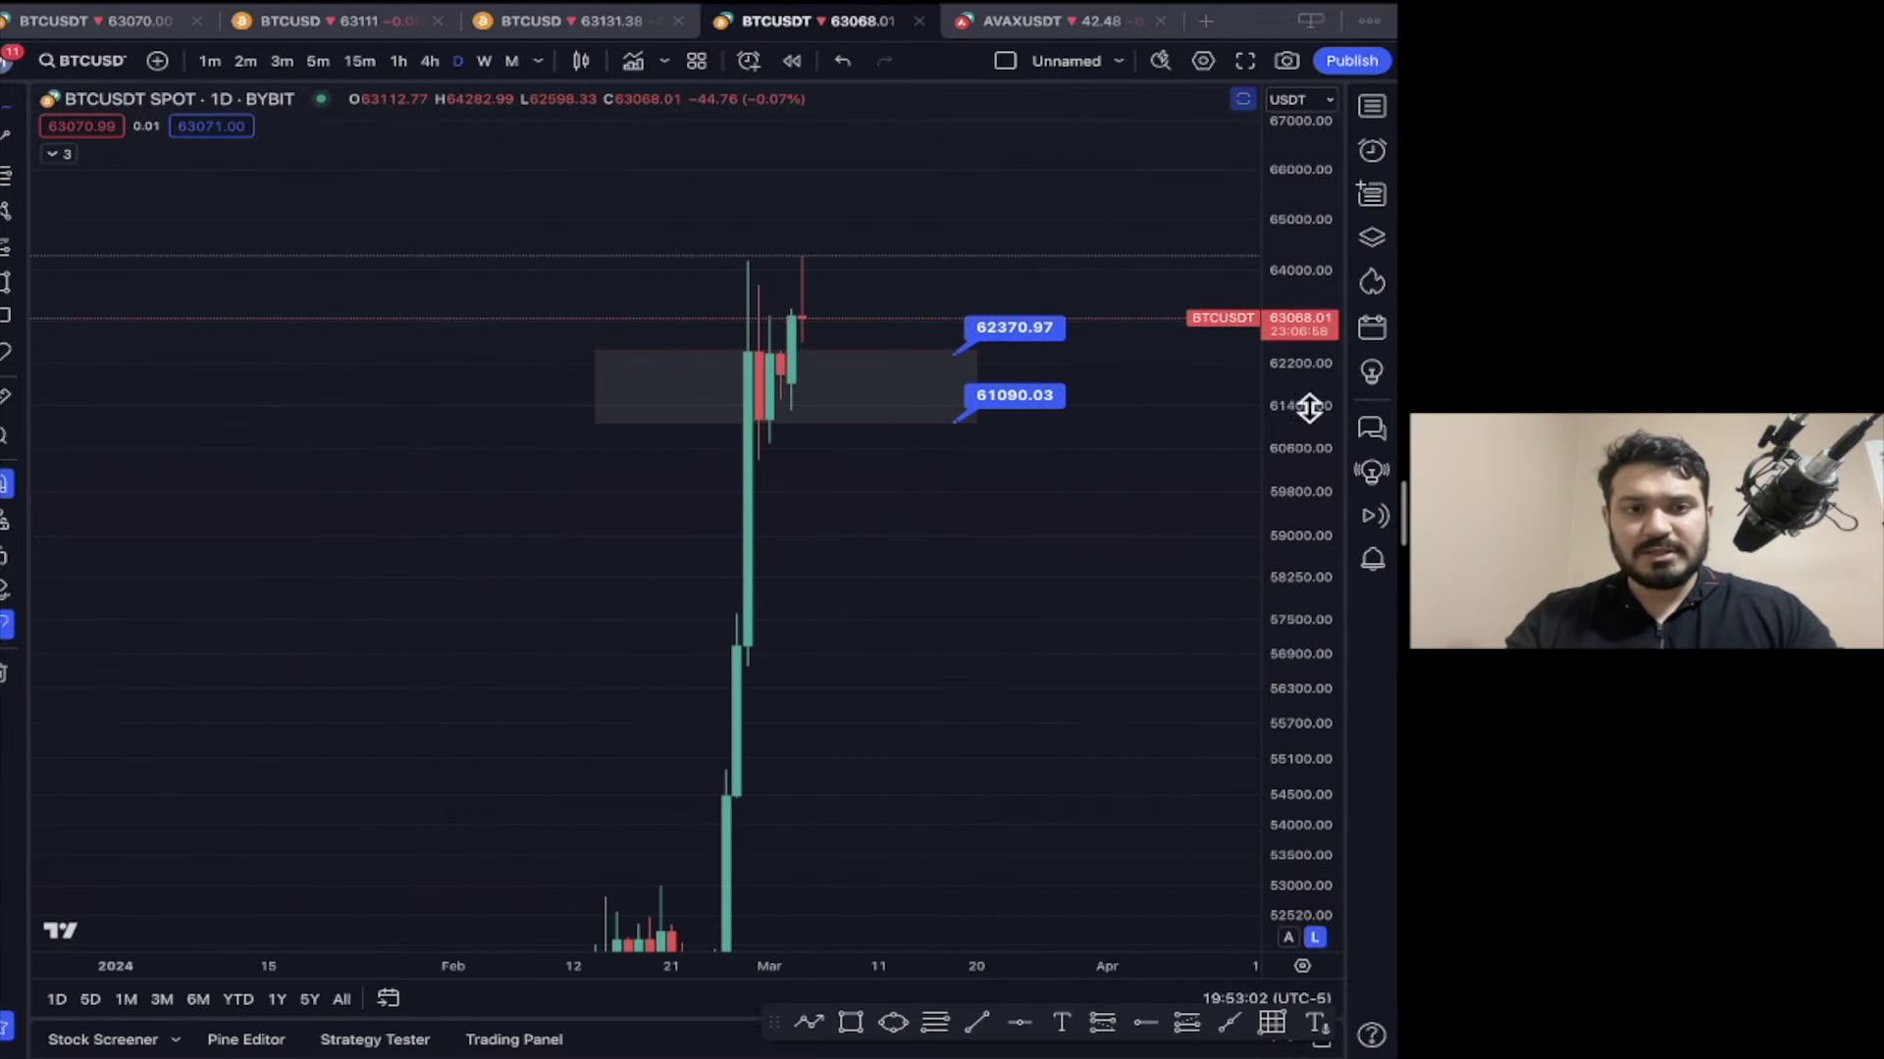
{"action": "left_click_drag", "start_coordinate": [1310, 332], "coordinate": [1300, 500]}
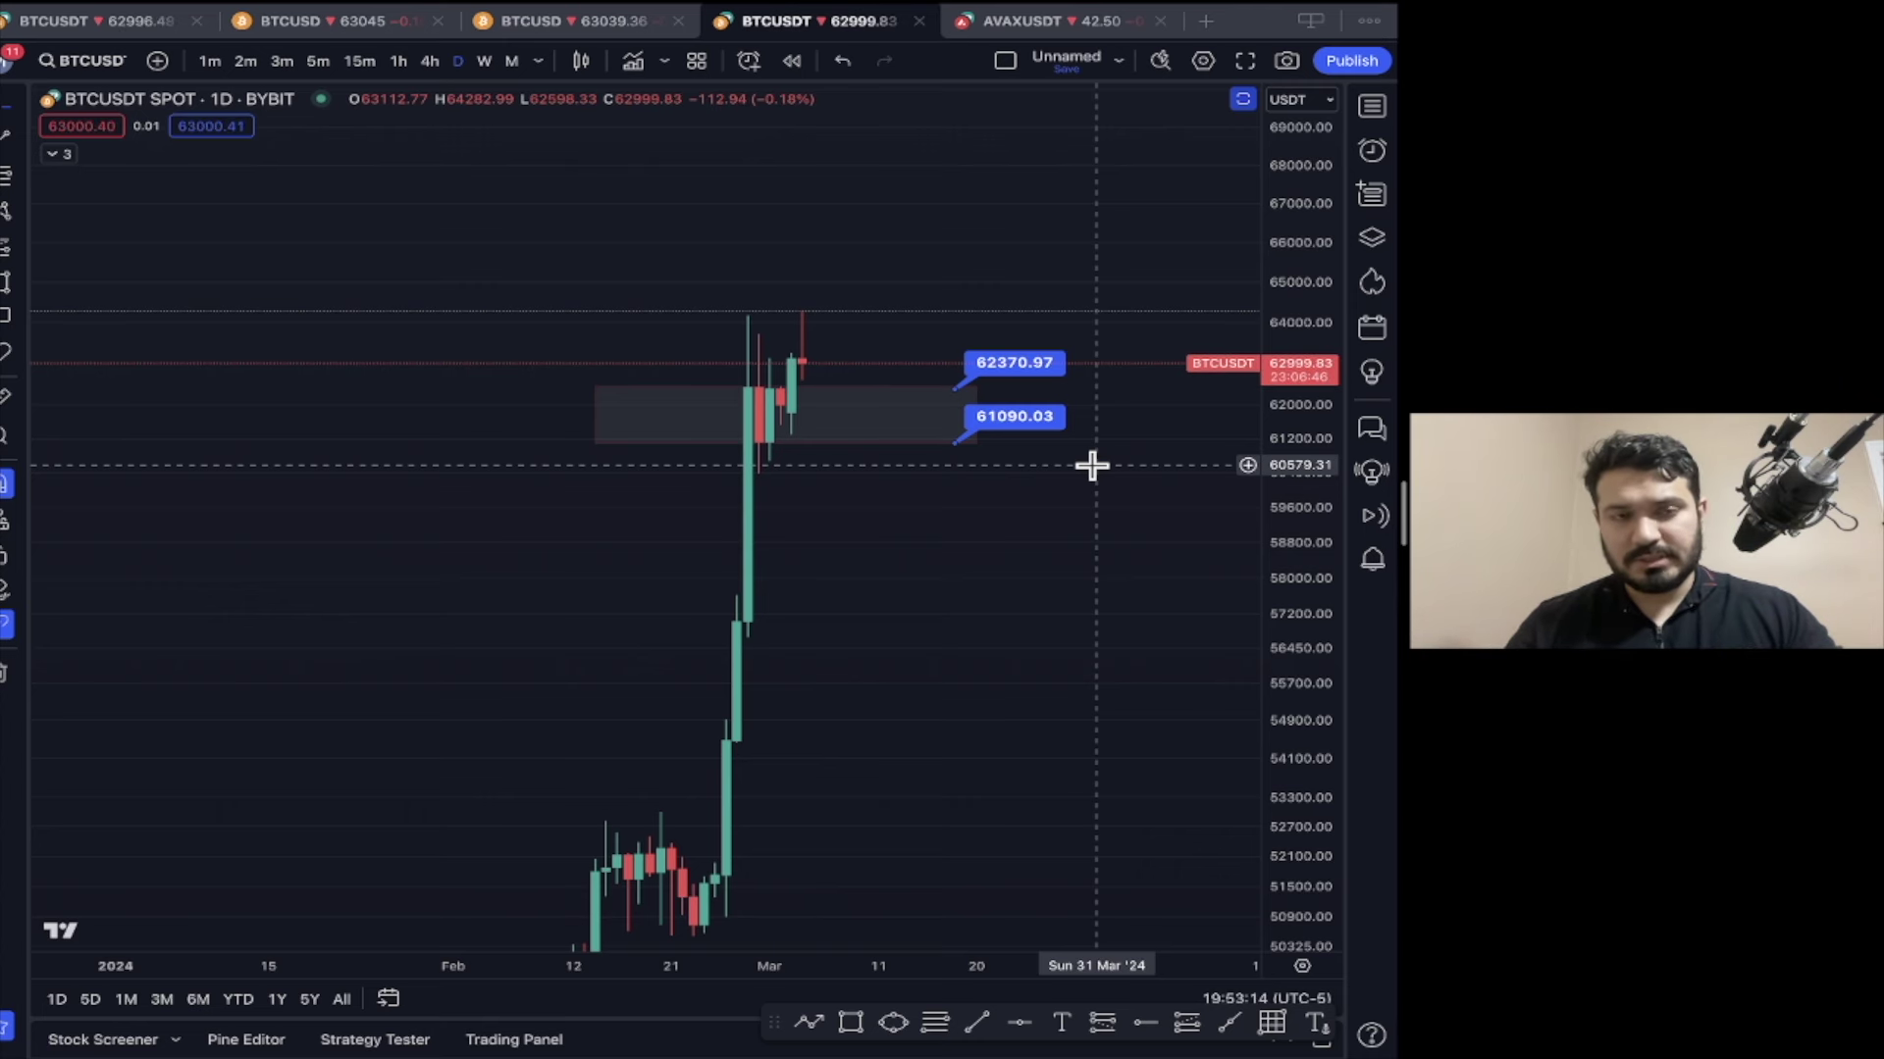
- Review the monthly order block, monthly ifvg, weekly ifvg and daily zone charts in turn, finishing on the Bybit daily chart
{"action": "left_click", "coordinate": [163, 18]}
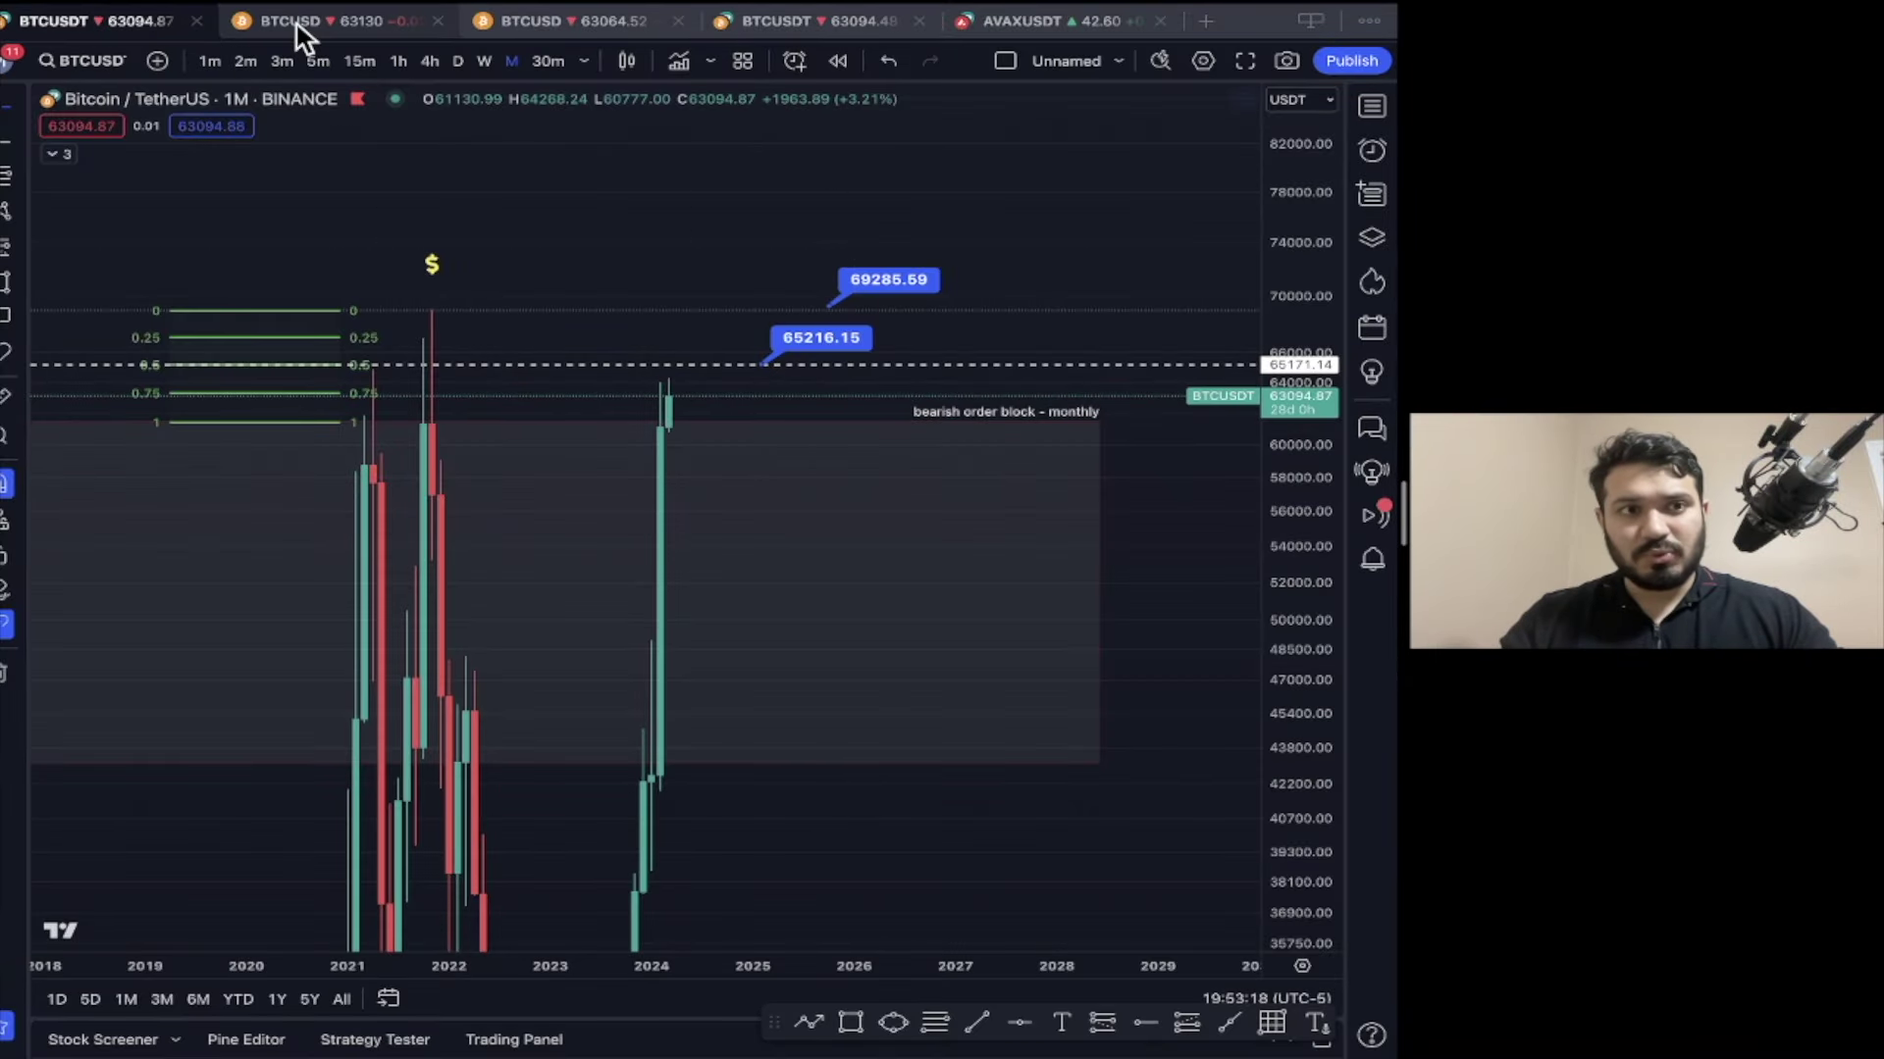
{"action": "left_click", "coordinate": [296, 21]}
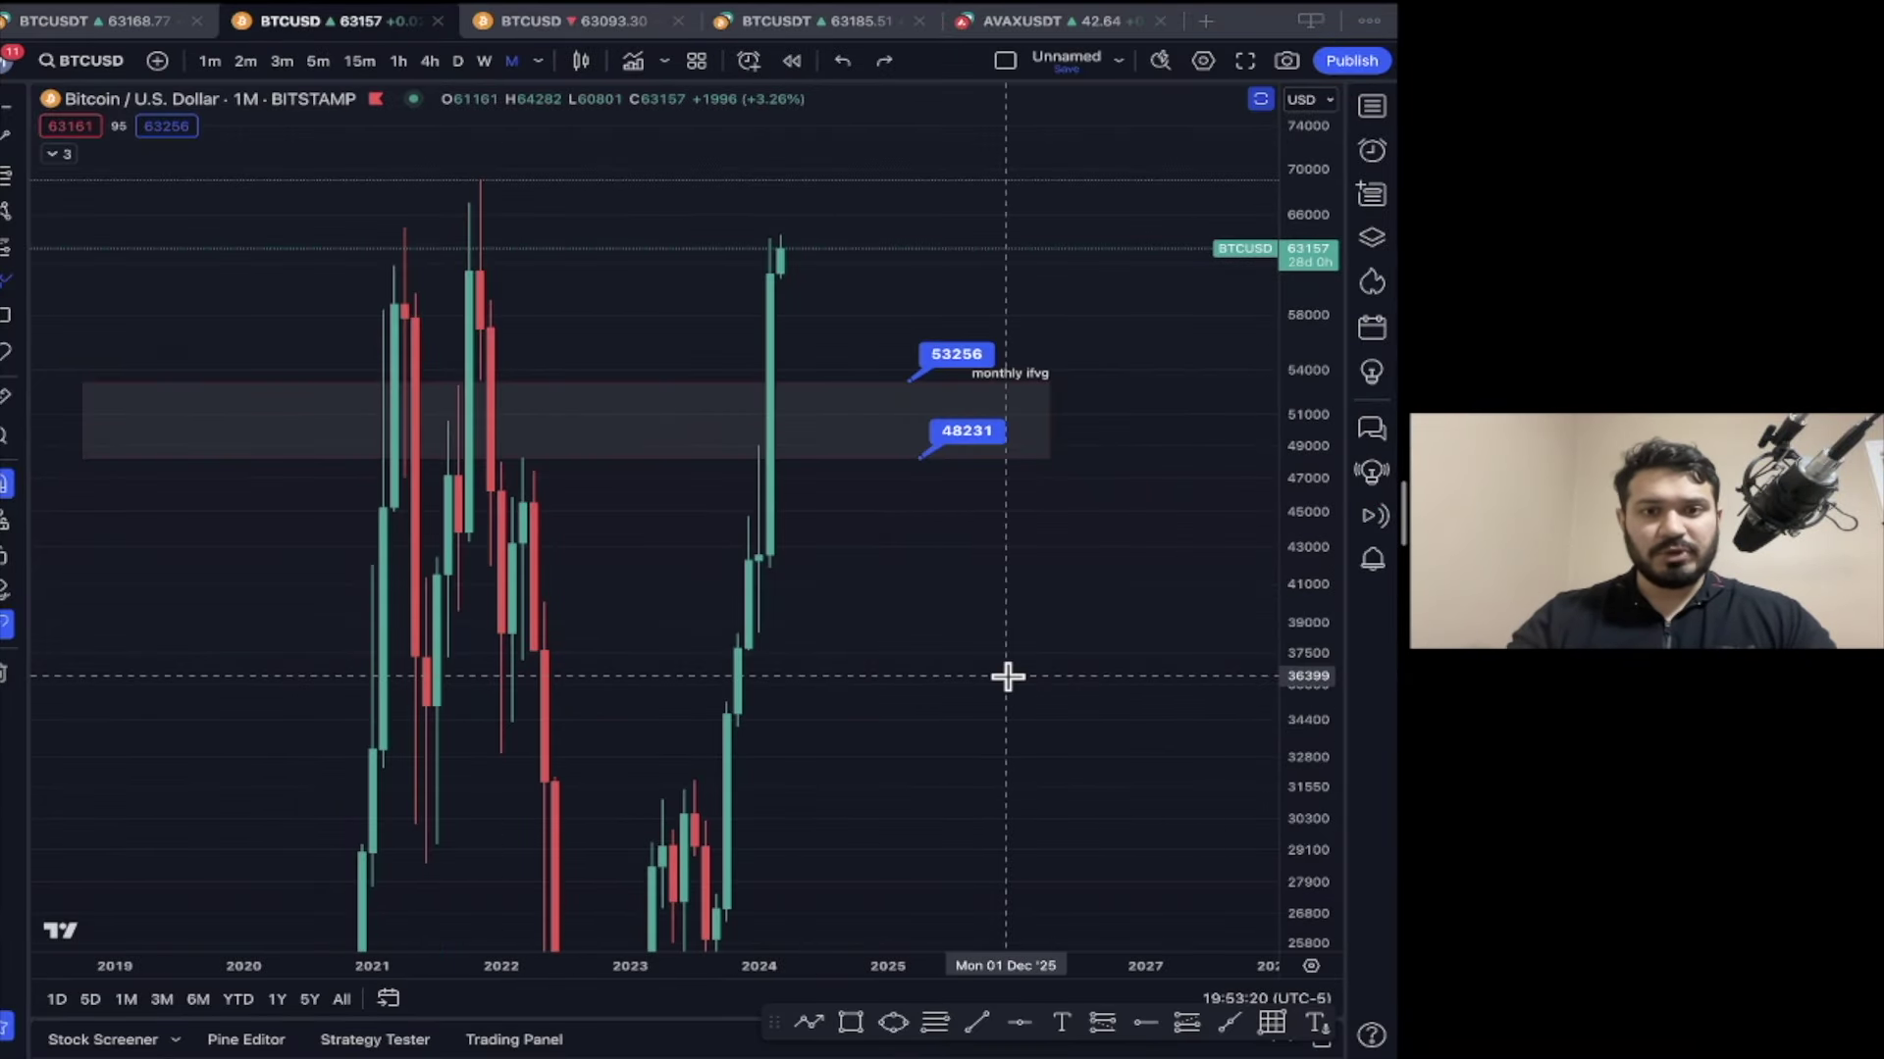
{"action": "left_click", "coordinate": [577, 25]}
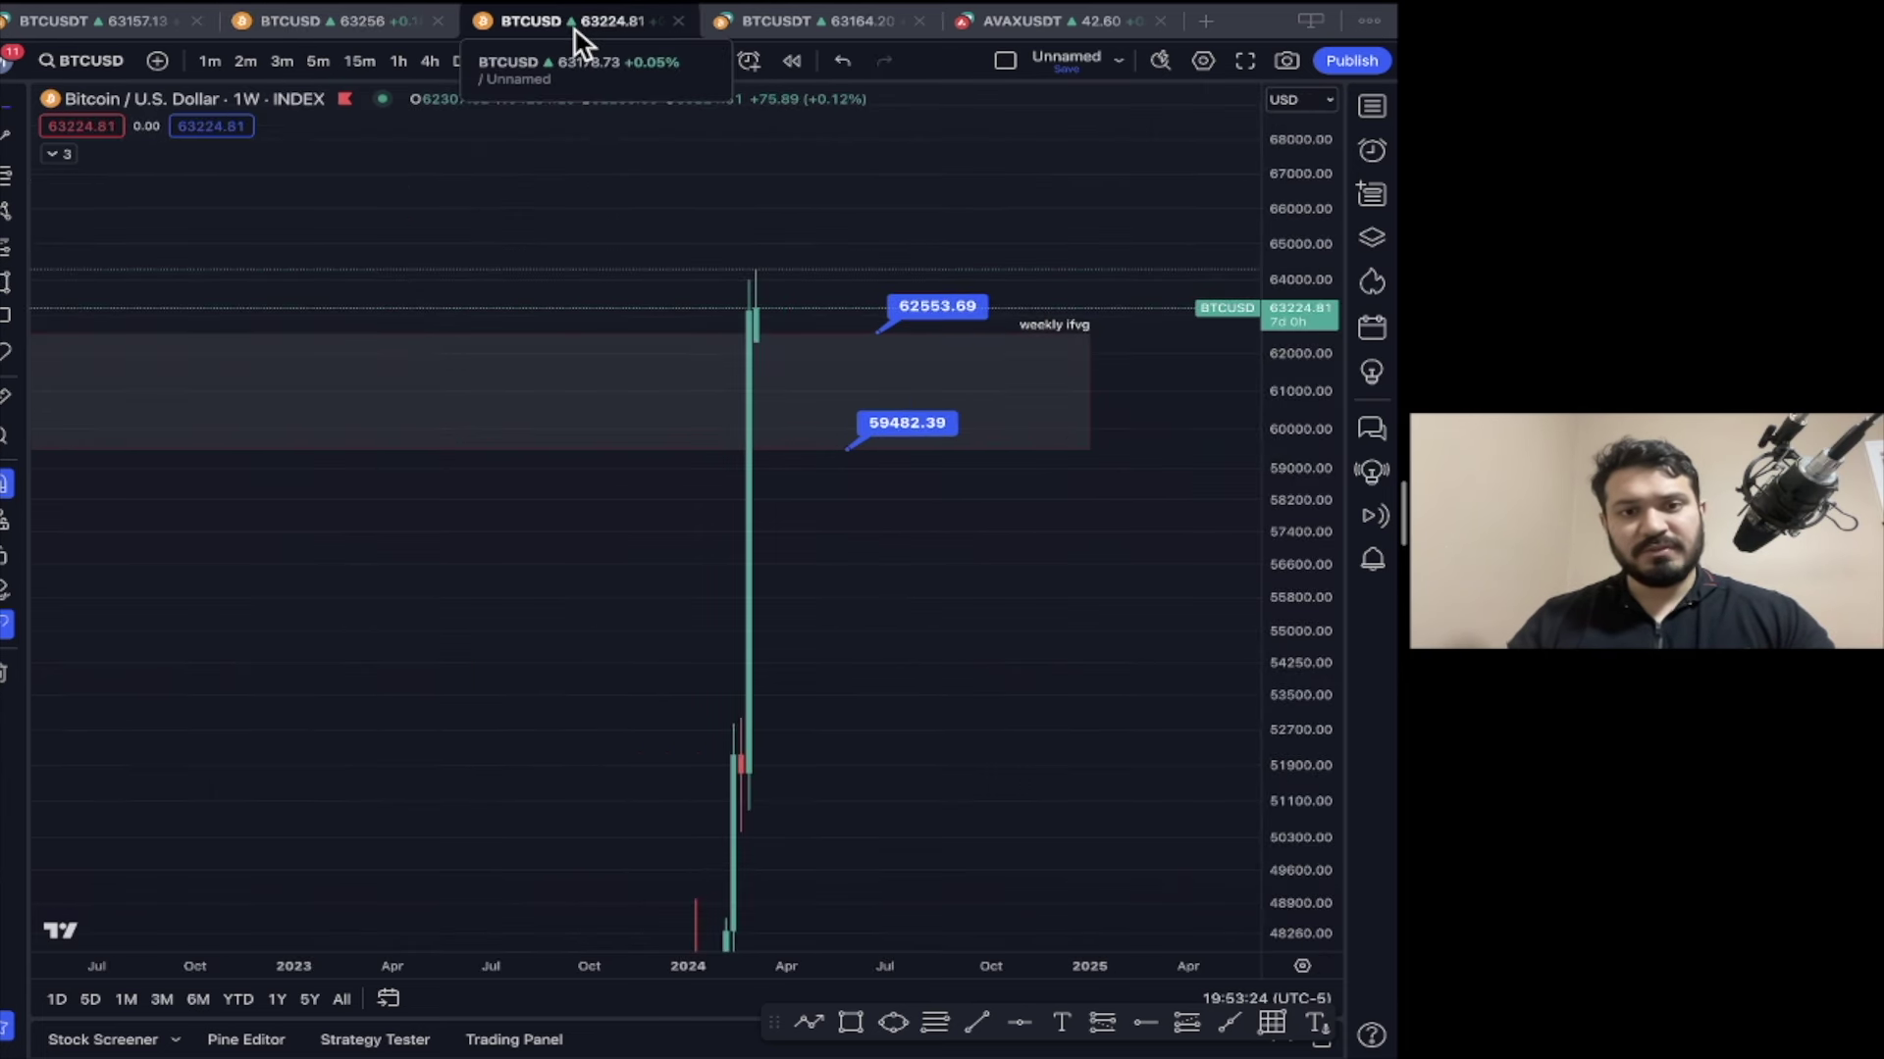
{"action": "left_click", "coordinate": [732, 23]}
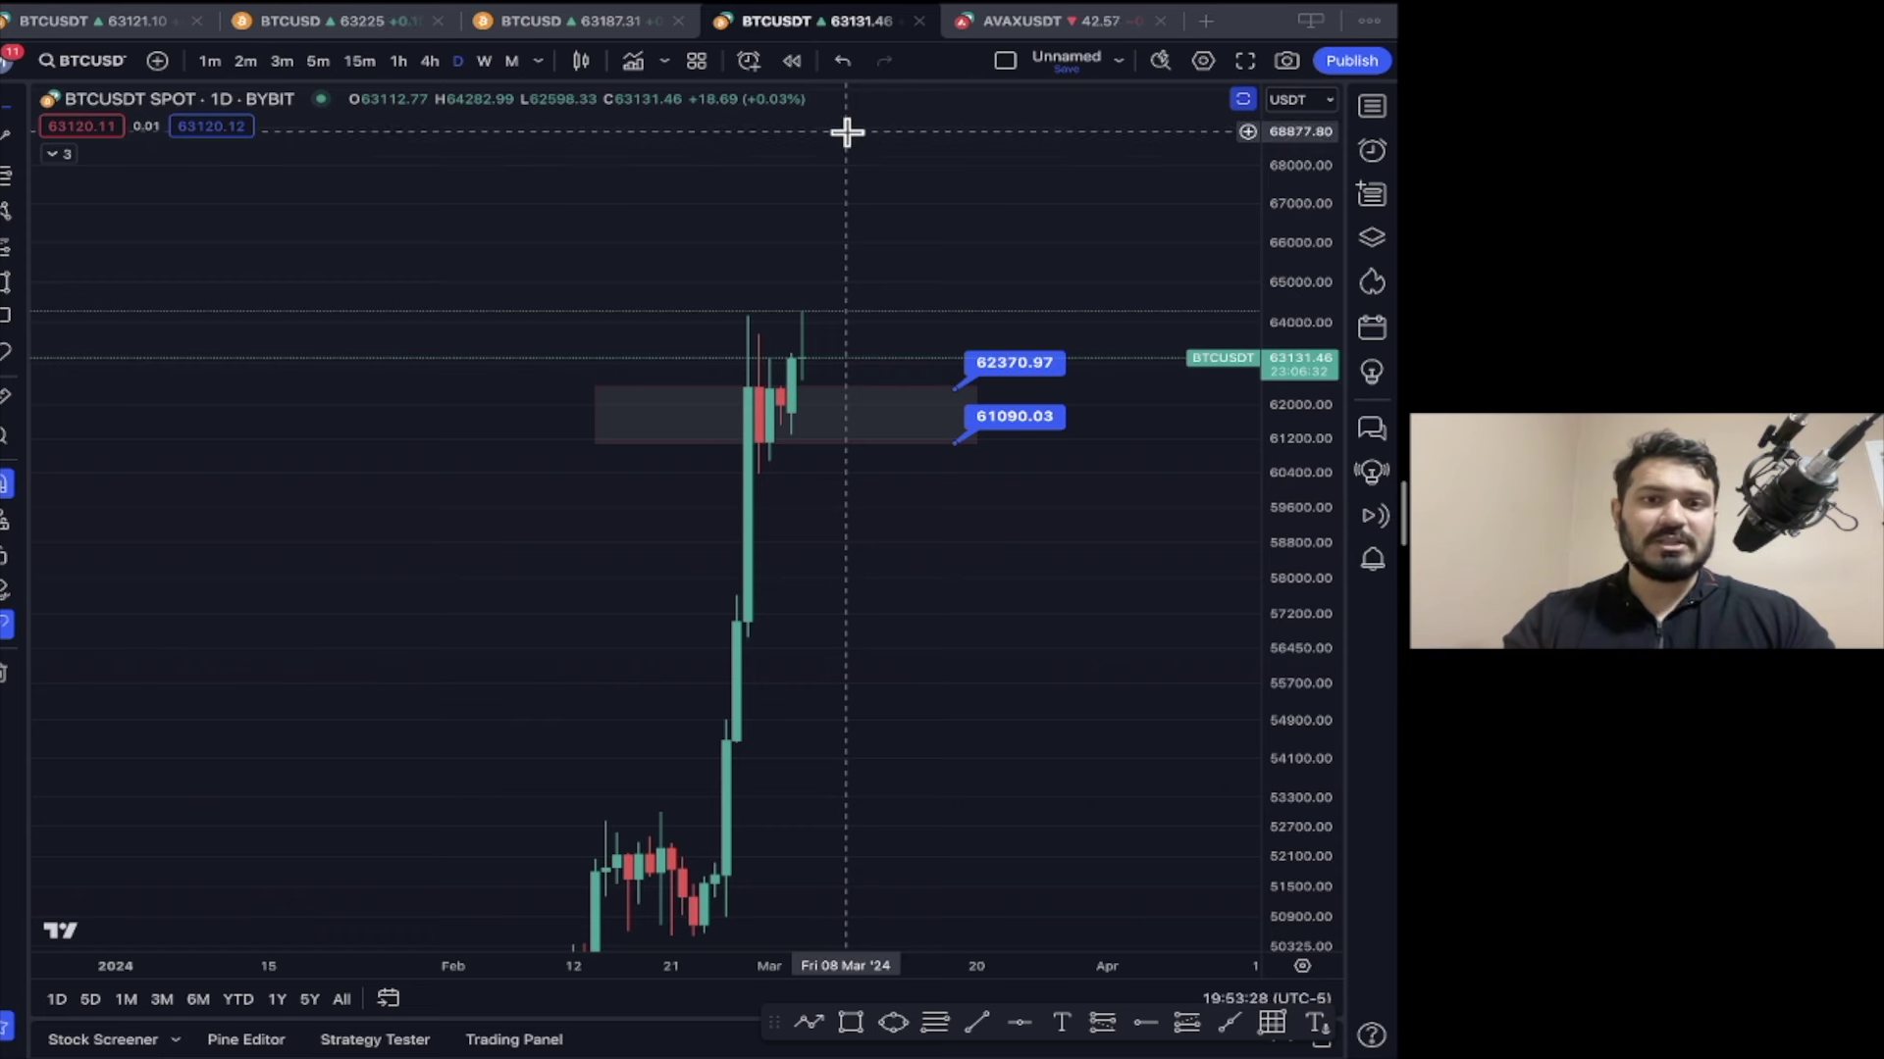
{"action": "left_click_drag", "start_coordinate": [1283, 358], "coordinate": [1212, 520]}
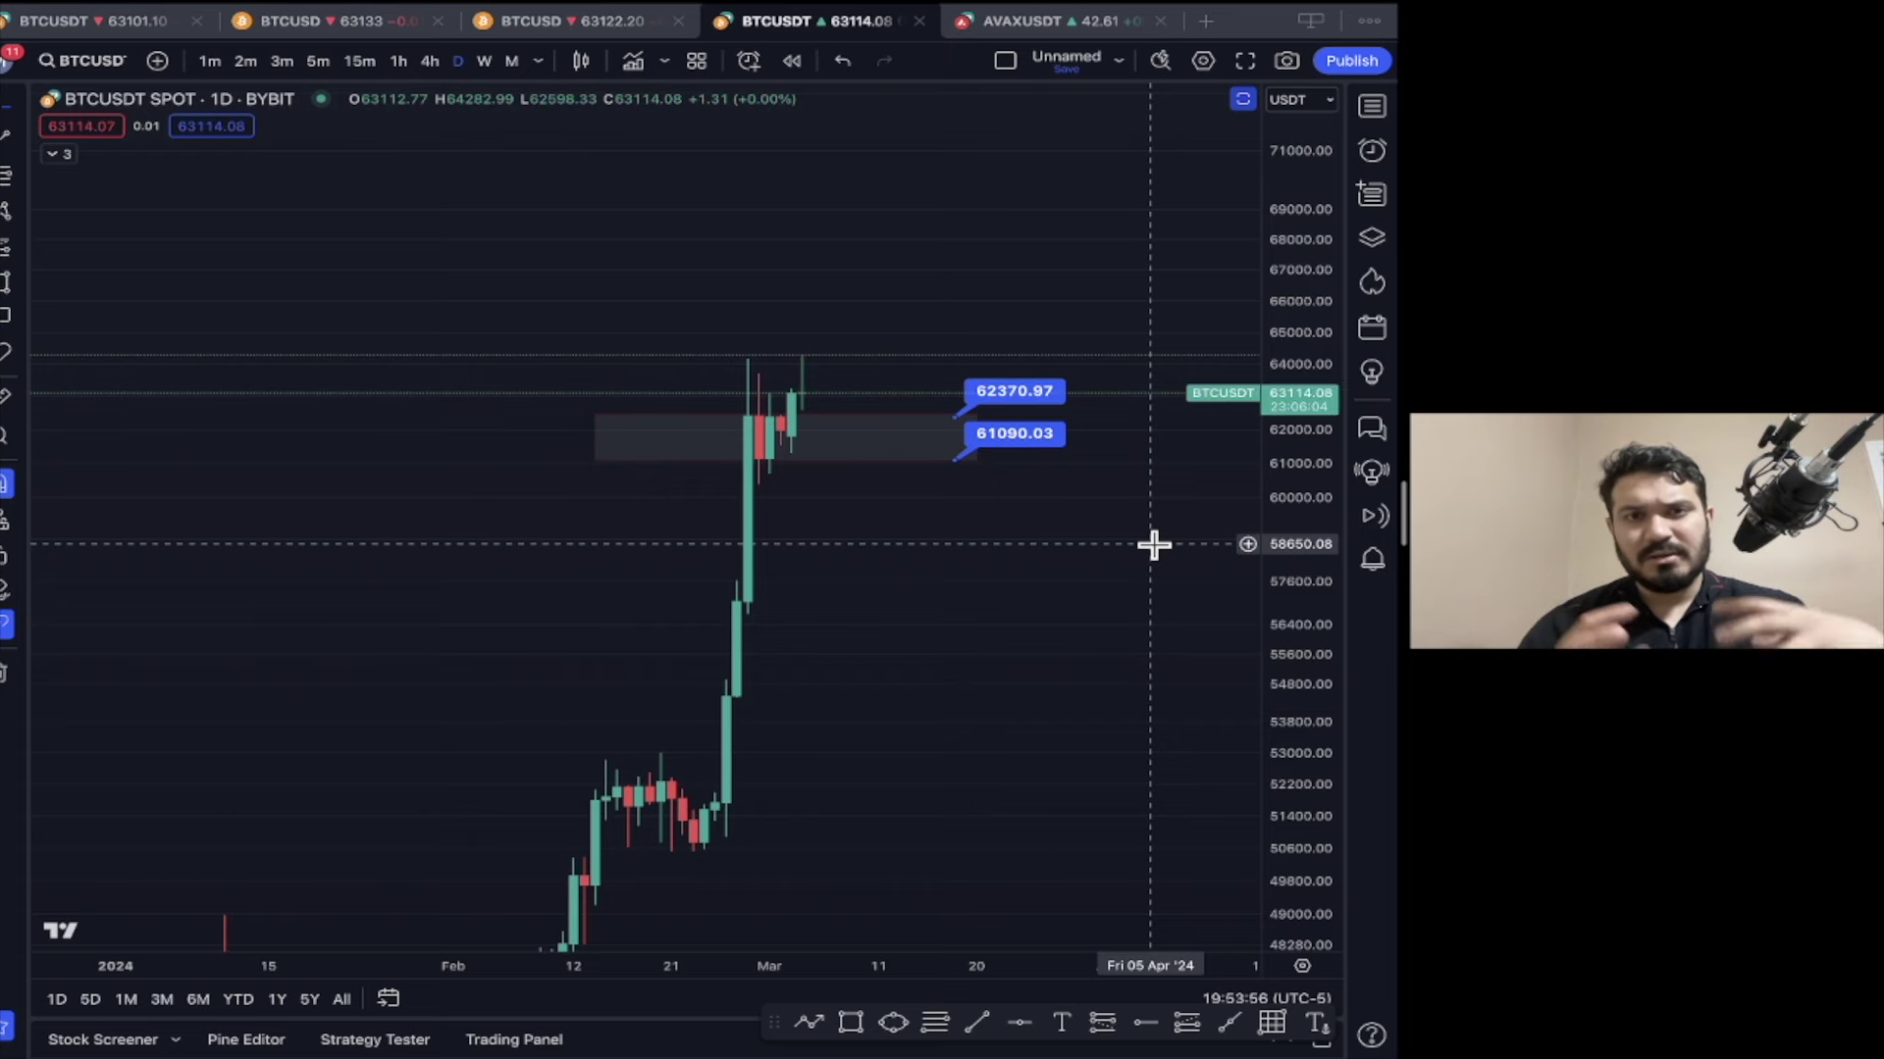
- Return to the Binance BTCUSDT monthly chart and examine price between the bearish order block and the 65216.15 and 69285.59 levels
{"action": "left_click", "coordinate": [102, 29]}
{"action": "scroll", "coordinate": [1197, 603], "scroll_direction": "down", "scroll_amount": 2}
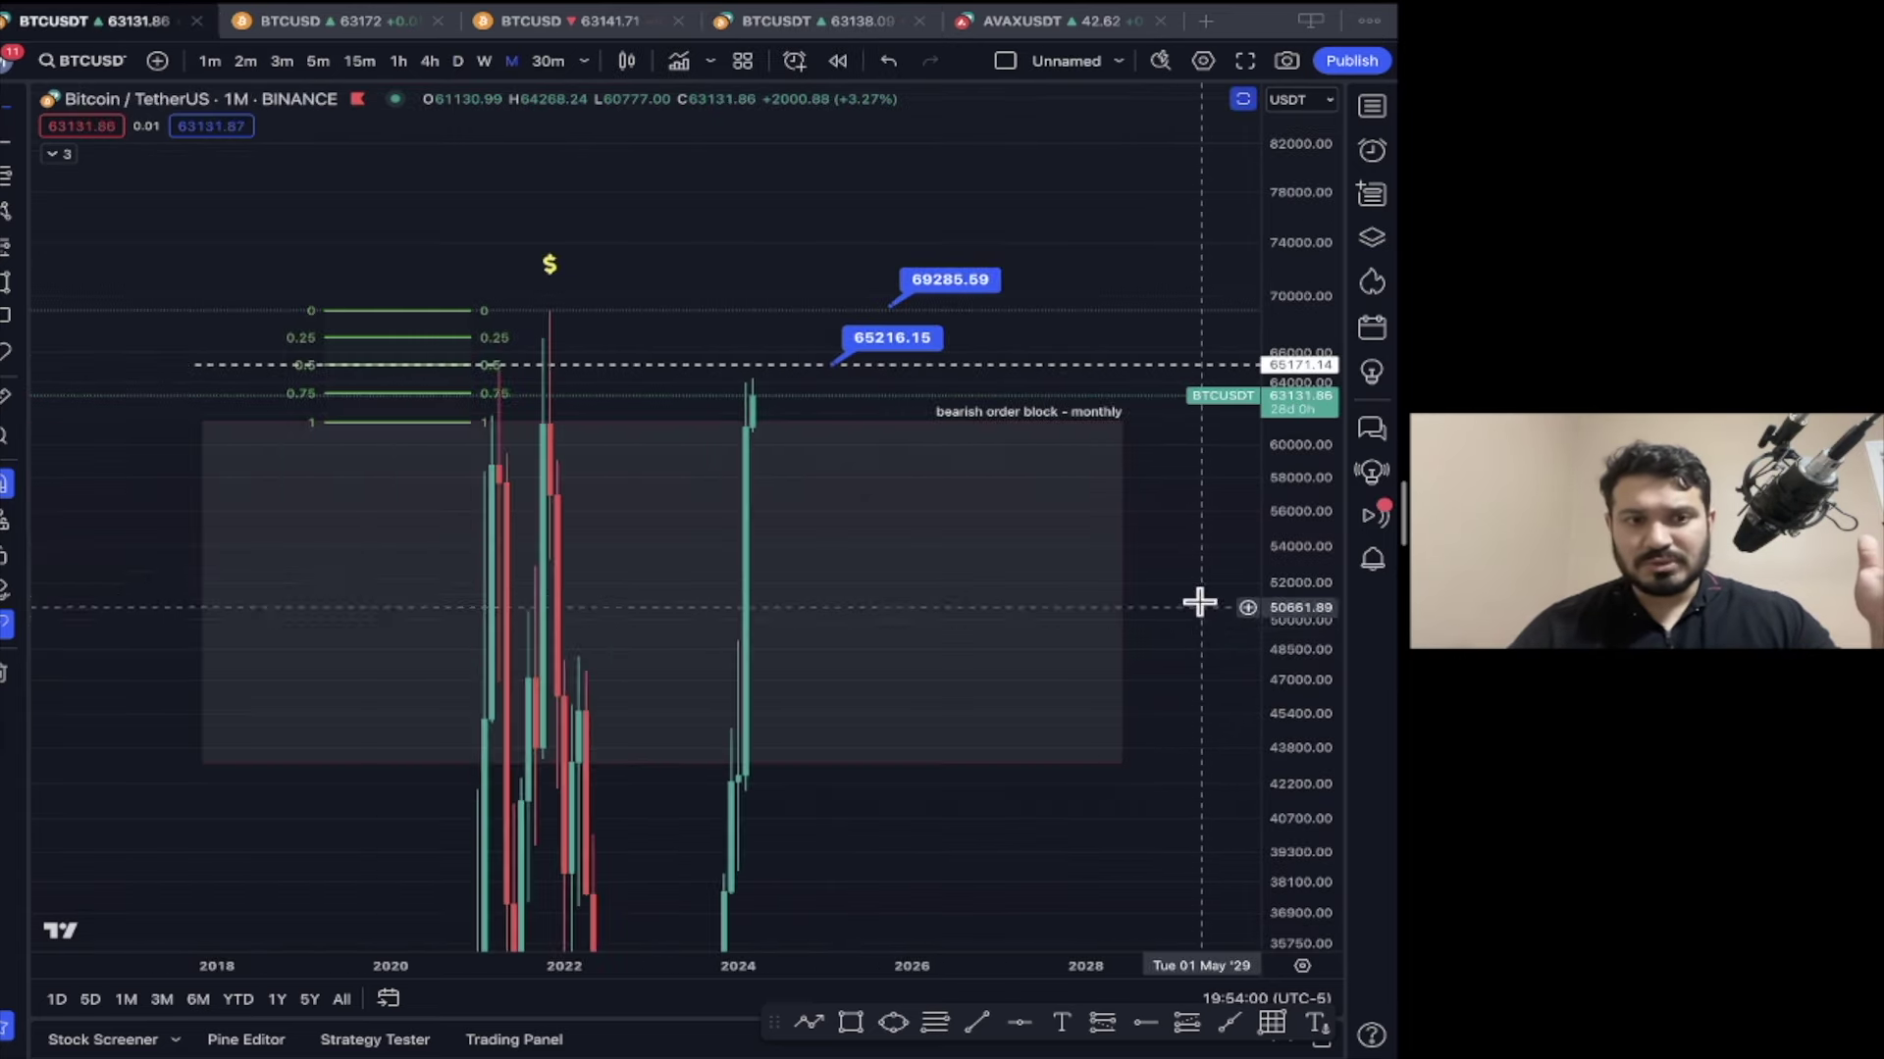
{"action": "scroll", "coordinate": [1200, 604], "scroll_direction": "up", "scroll_amount": 2}
{"action": "left_click_drag", "start_coordinate": [1303, 628], "coordinate": [1261, 570]}
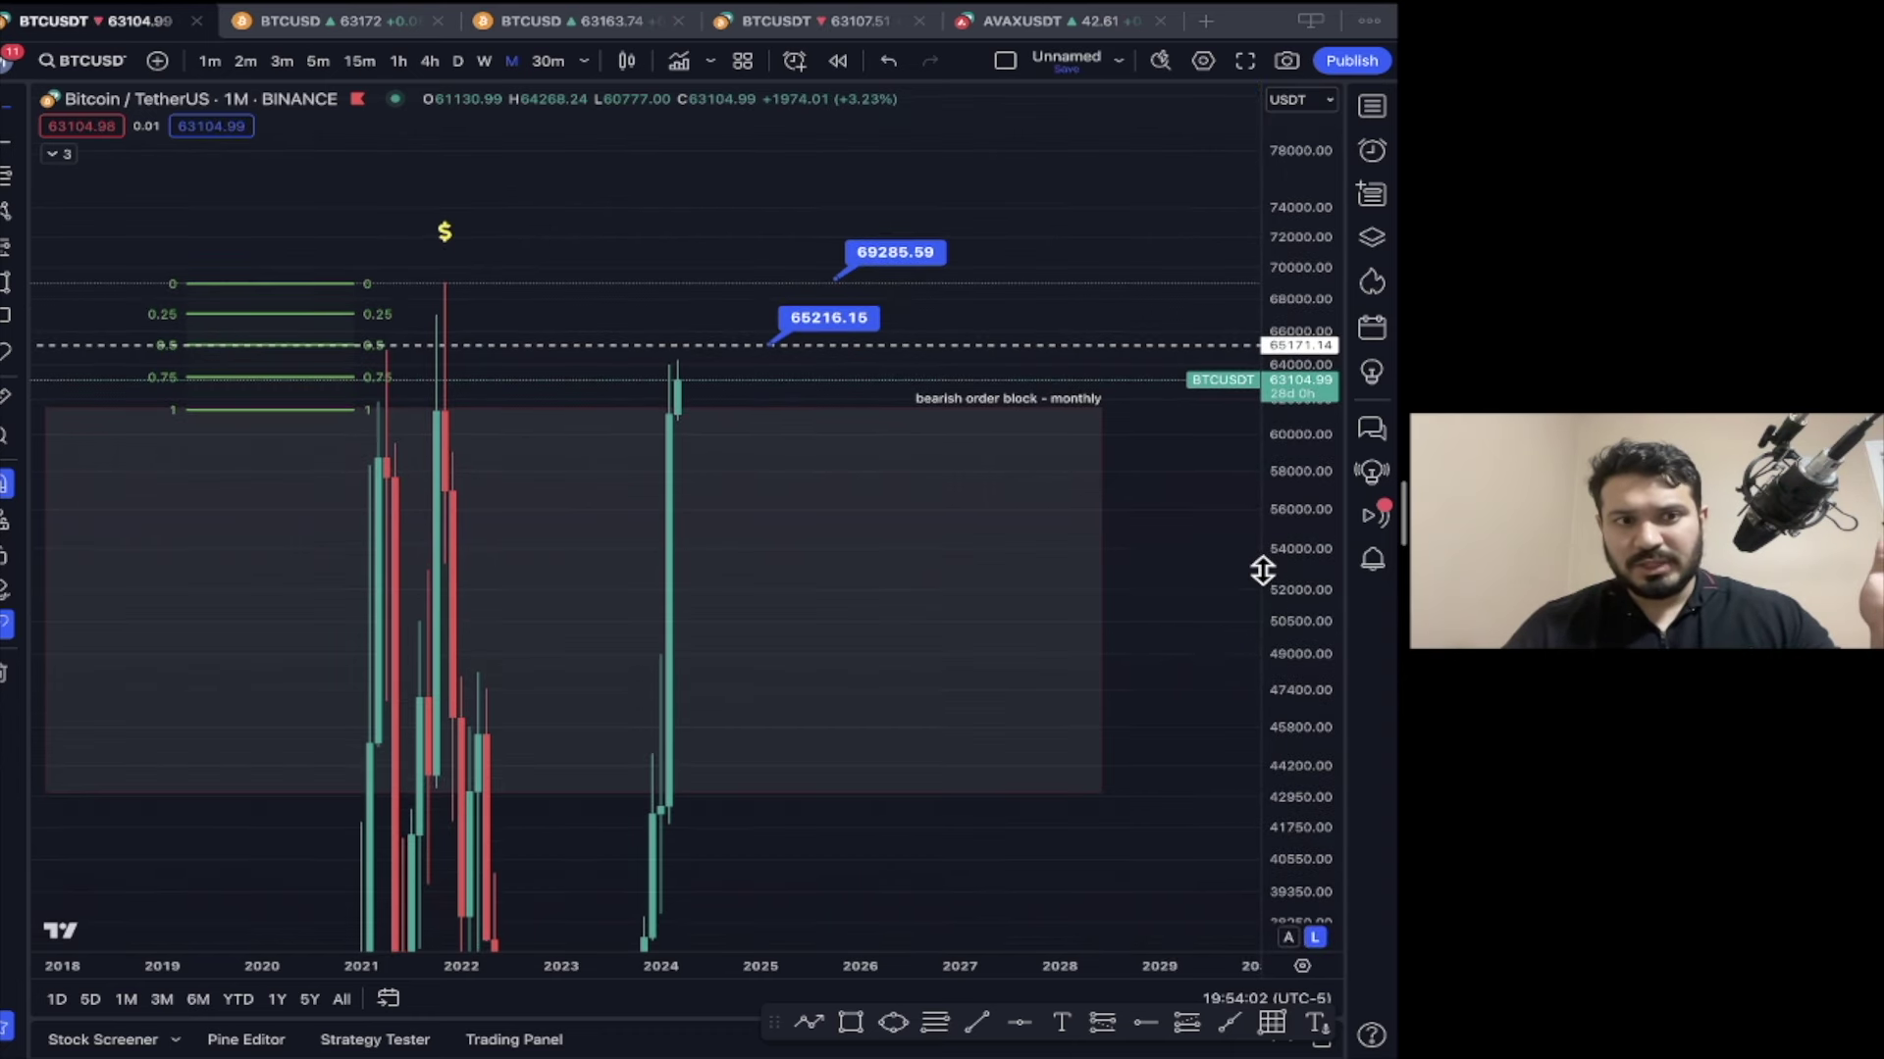
{"action": "scroll", "coordinate": [1186, 555], "scroll_direction": "up", "scroll_amount": 2}
{"action": "scroll", "coordinate": [1177, 556], "scroll_direction": "down", "scroll_amount": 1}
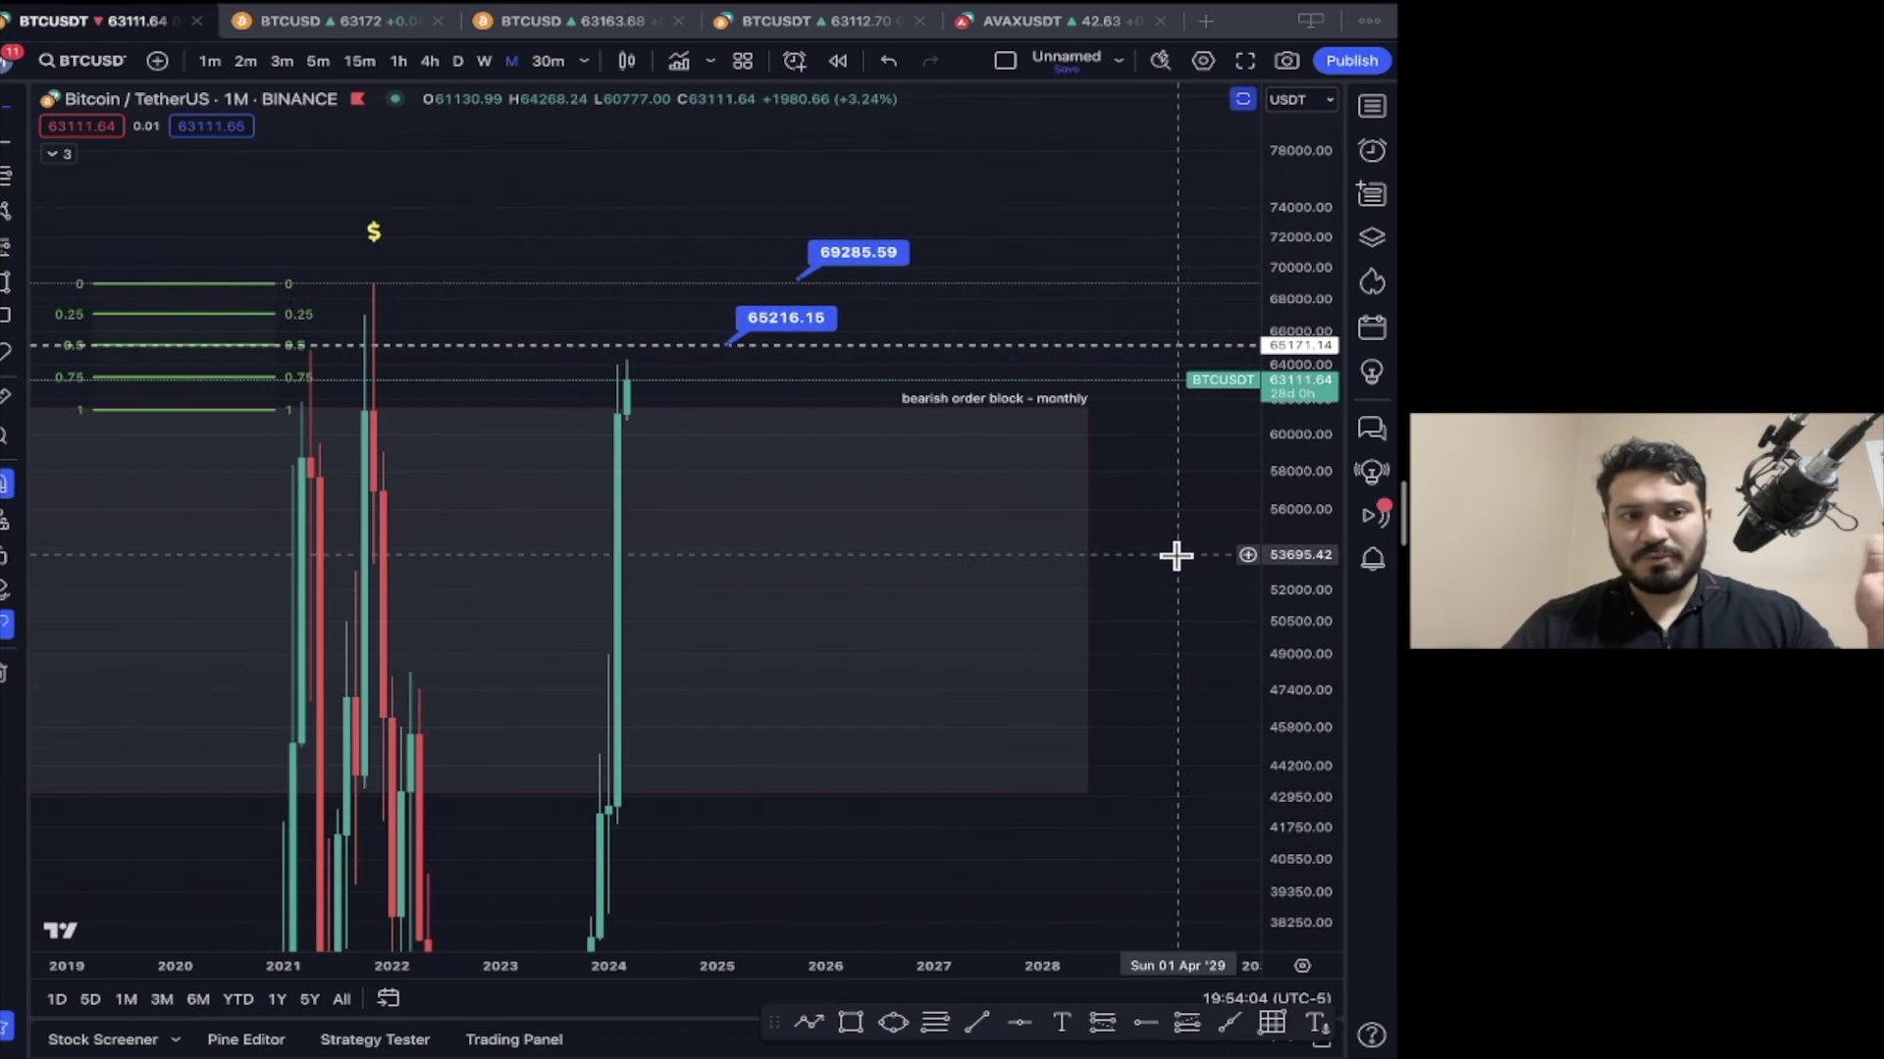